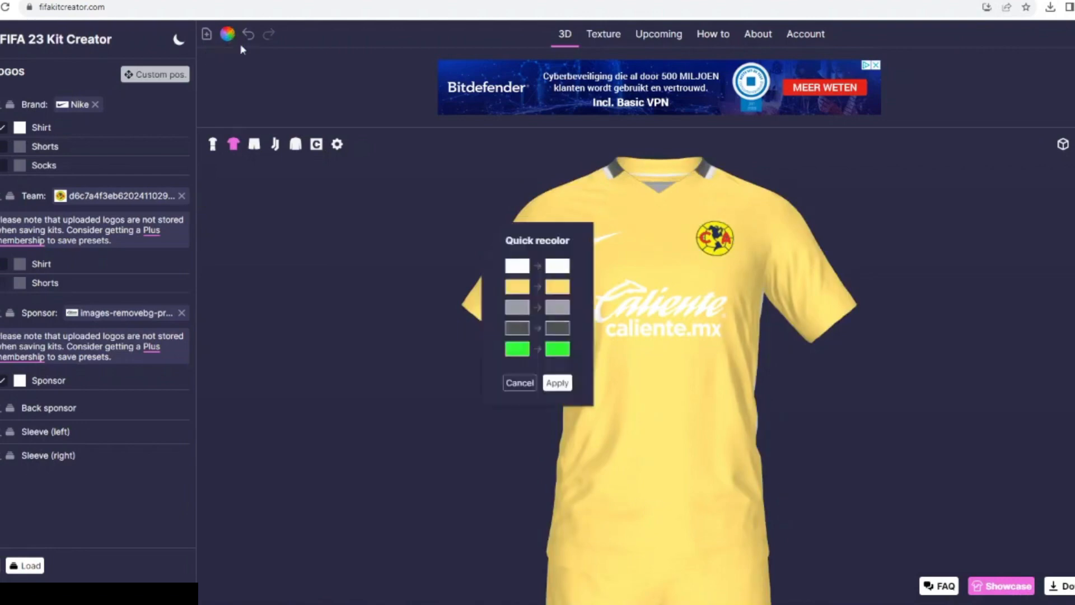
- Recolor the kit's white parts to navy #212b57, sampled from the team crest
left_click(553, 289)
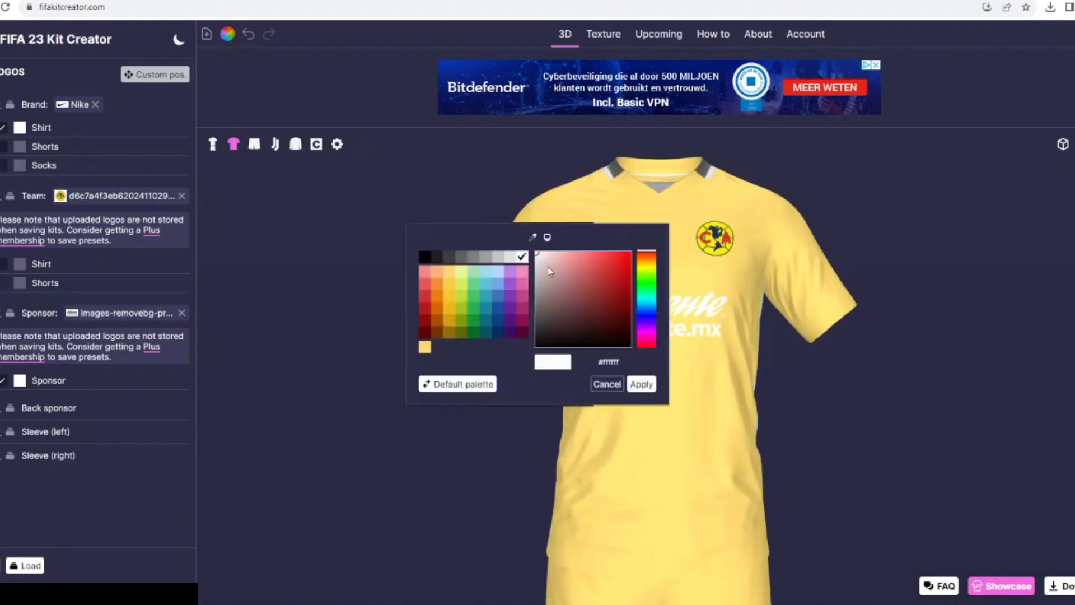
left_click(533, 237)
left_click(715, 240)
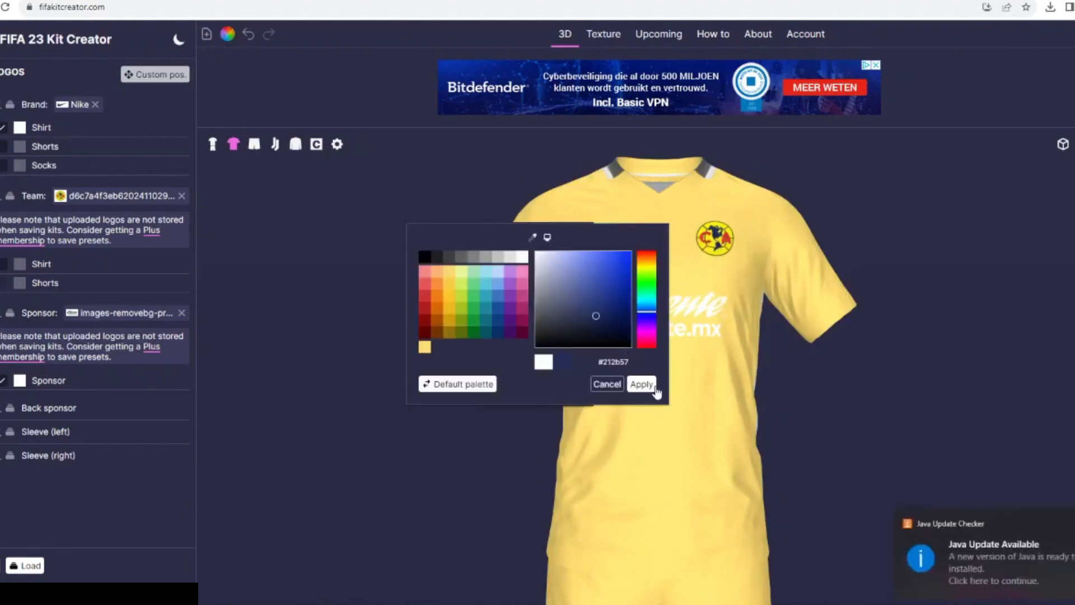
left_click(651, 387)
left_click(559, 384)
- Recolor both the light grey and dark grey parts of the kit to red #e62e28, sampled from the team crest
left_click(228, 35)
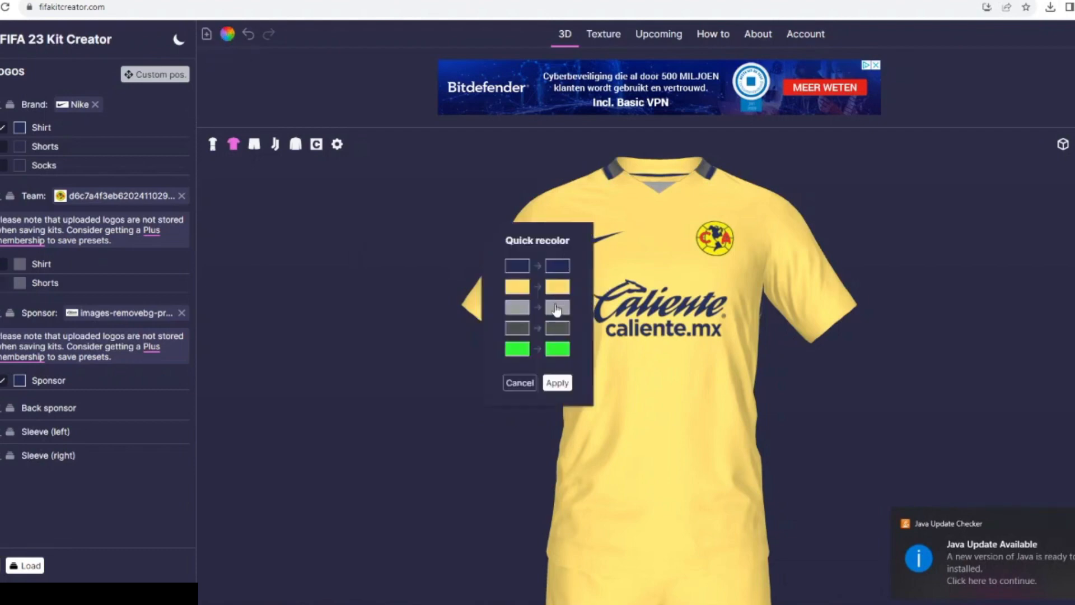
left_click(556, 310)
left_click(532, 237)
left_click(722, 236)
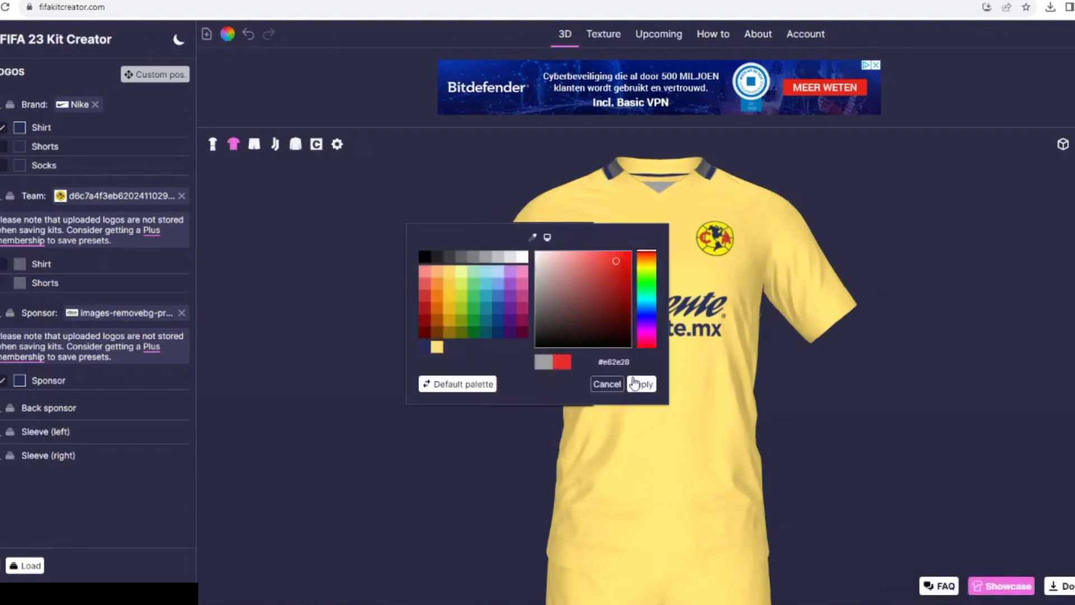
left_click(641, 383)
left_click(557, 327)
left_click(423, 349)
left_click(641, 384)
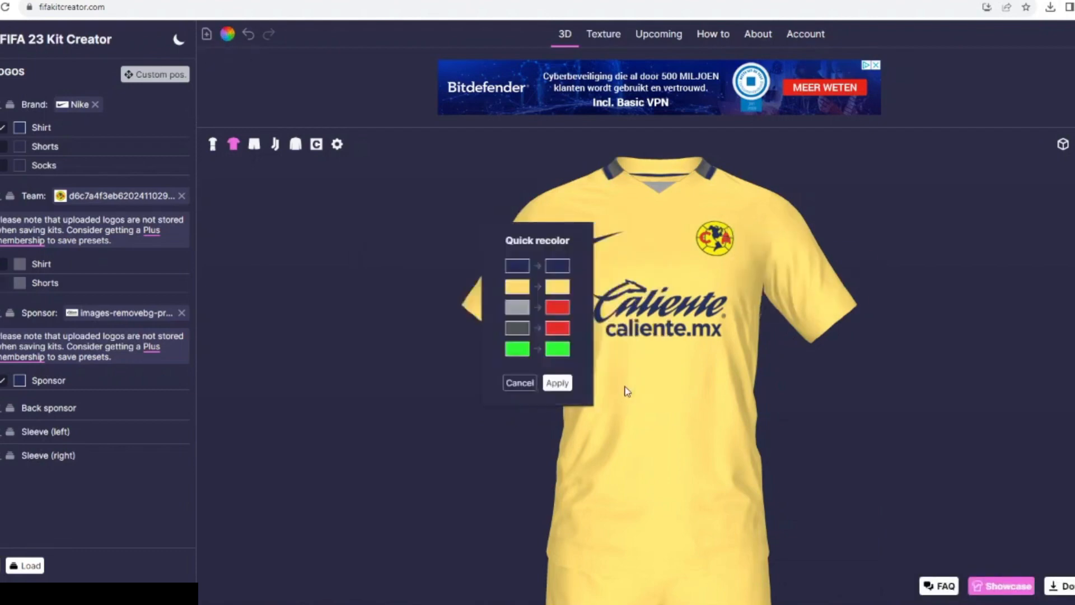
left_click(557, 383)
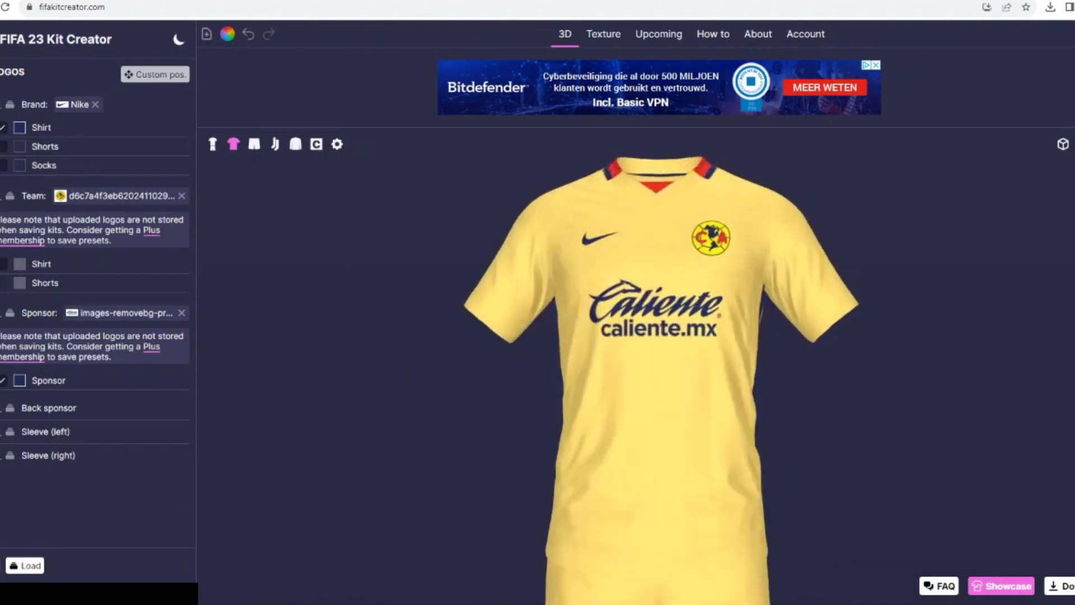
- Set the shirt's Nike logo and the front sponsor to white #ffffff
left_click(20, 128)
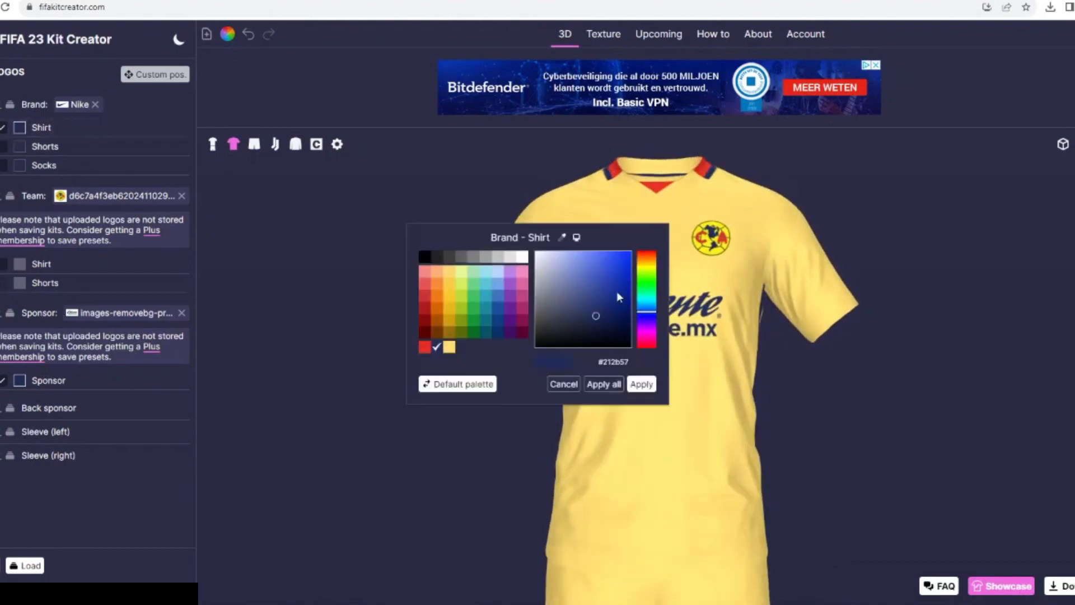
left_click(638, 383)
left_click(20, 380)
left_click(562, 362)
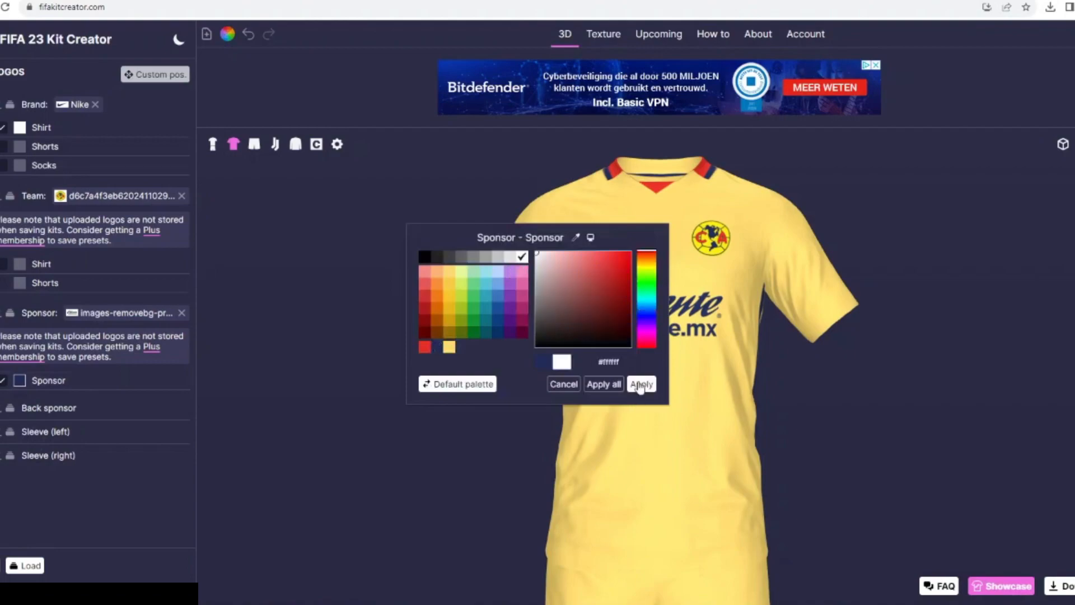
left_click(644, 384)
- Add a Triangle base design to the shirt with width 845, height 802 and rotation 180
left_click(53, 296)
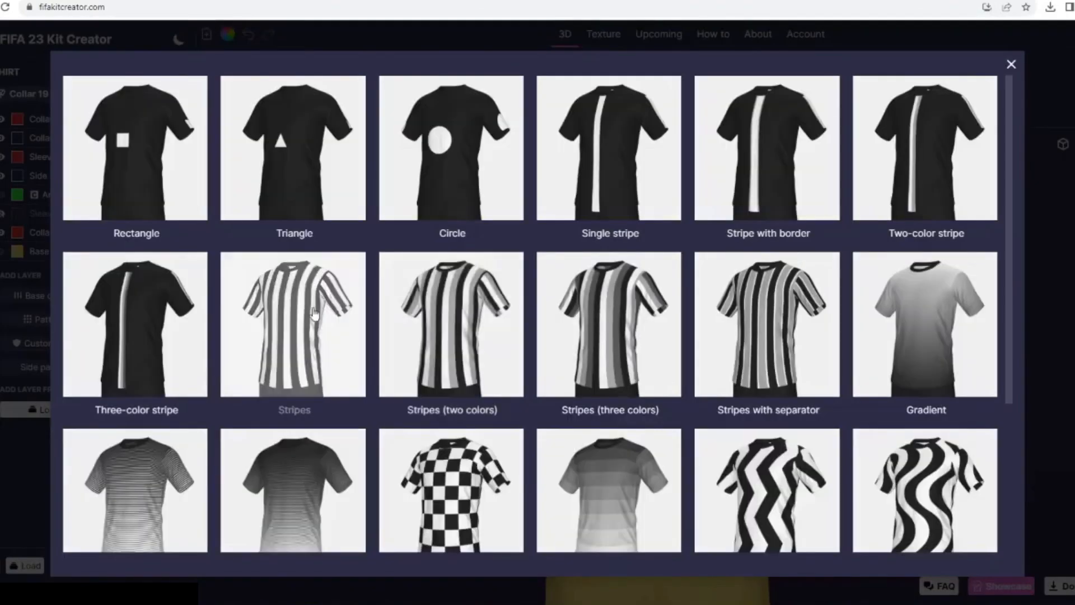
left_click(247, 196)
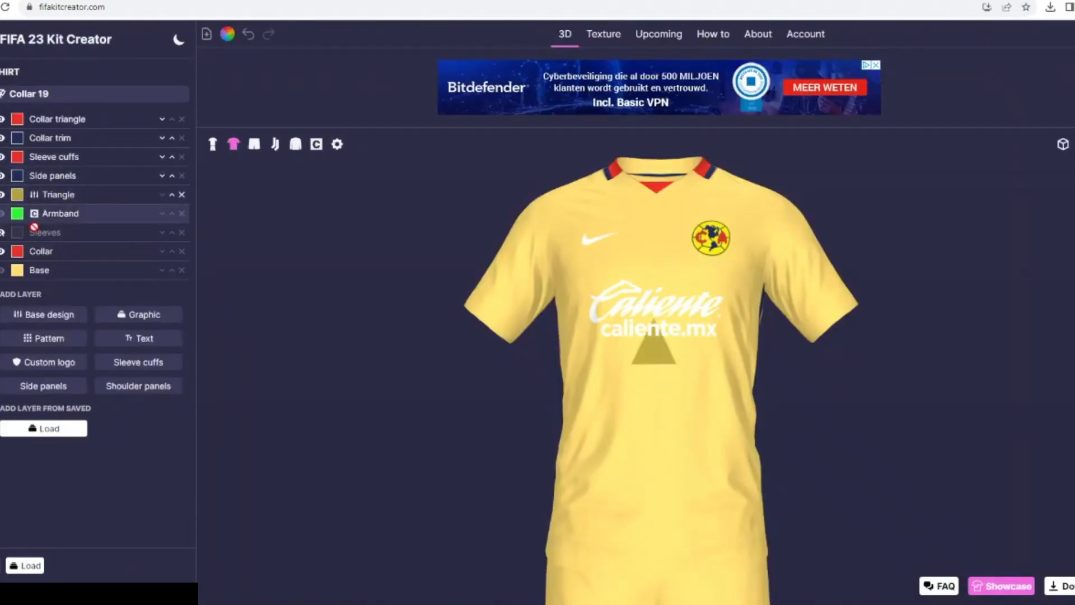
left_click(33, 200)
left_click_drag(26, 290, 166, 291)
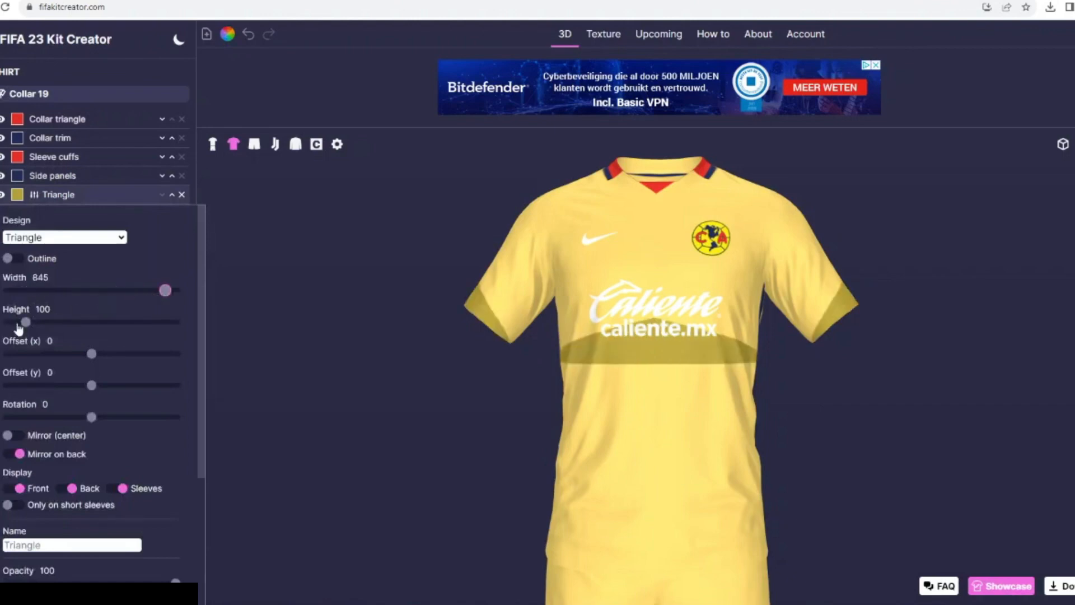
left_click_drag(25, 322, 158, 322)
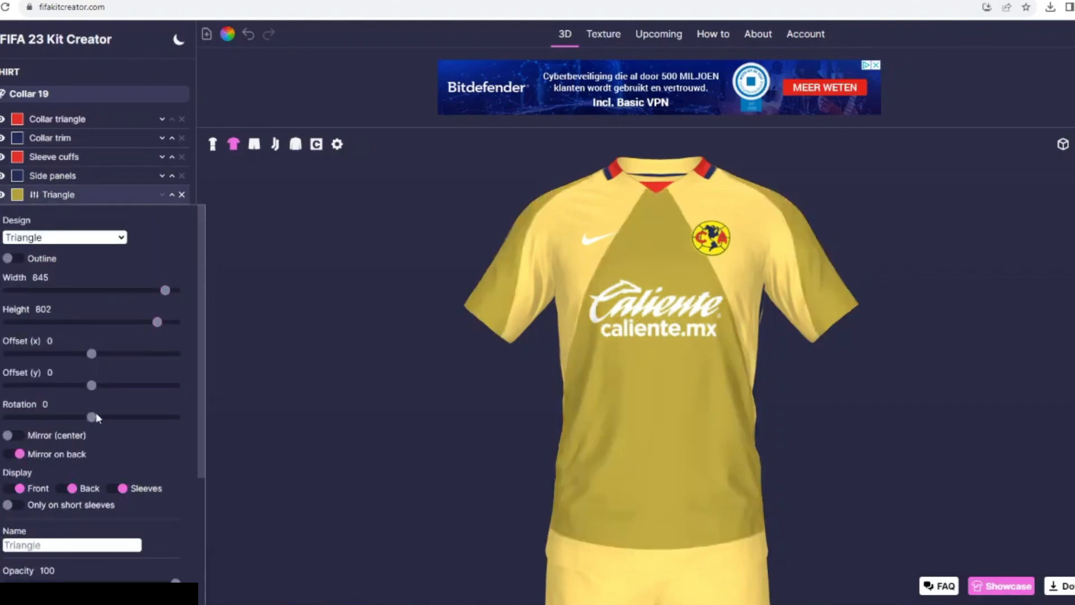
left_click_drag(133, 421, 176, 423)
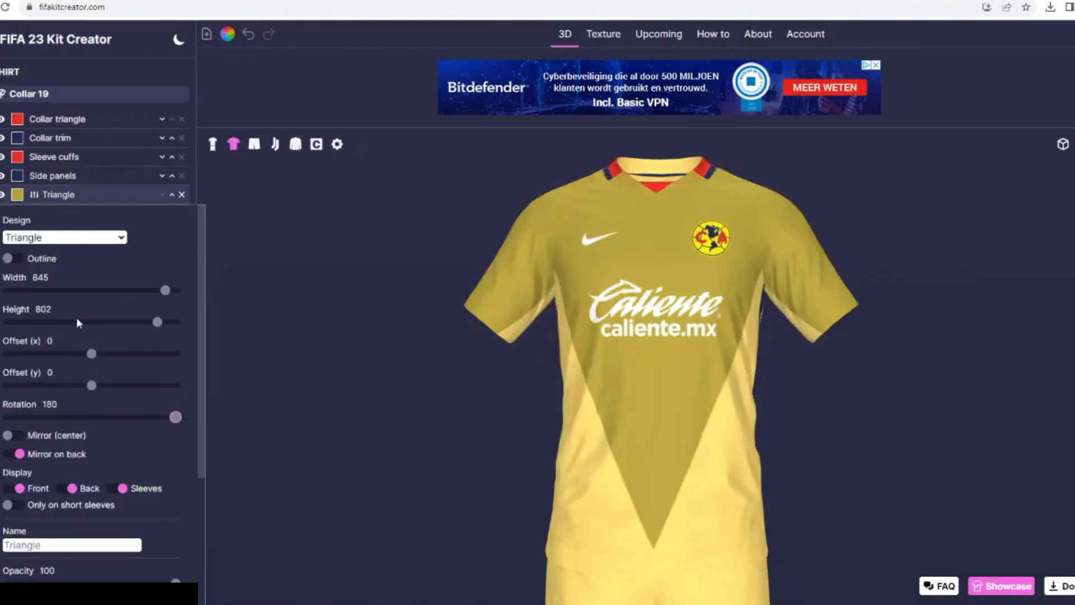
- Set the triangle's height to 718 and vertical offset to -122, and hide it on the sleeves
left_click_drag(158, 322, 142, 322)
left_click_drag(83, 389, 78, 390)
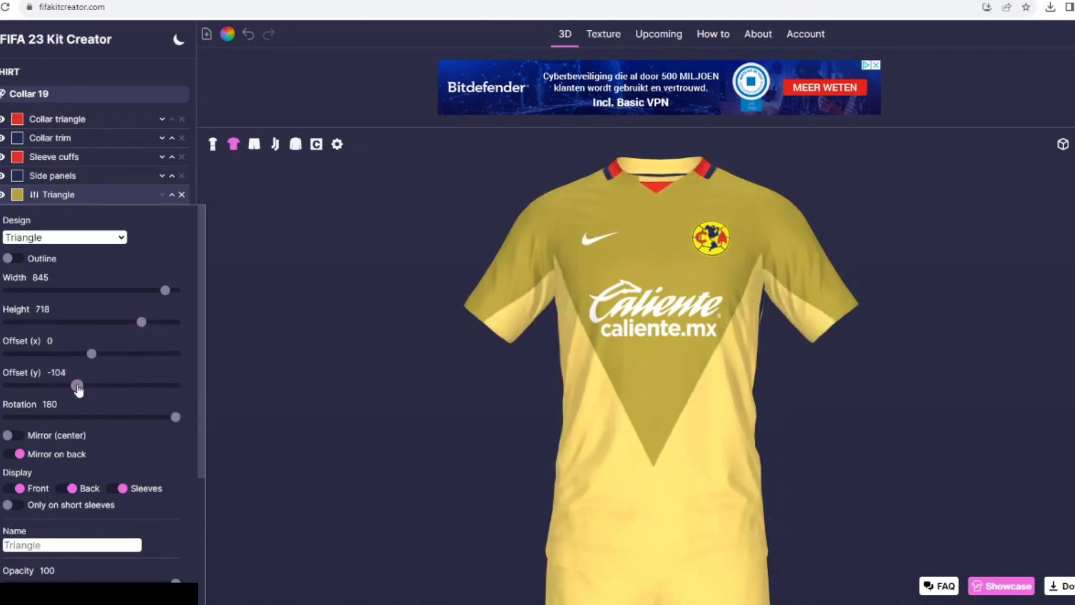
left_click(112, 489)
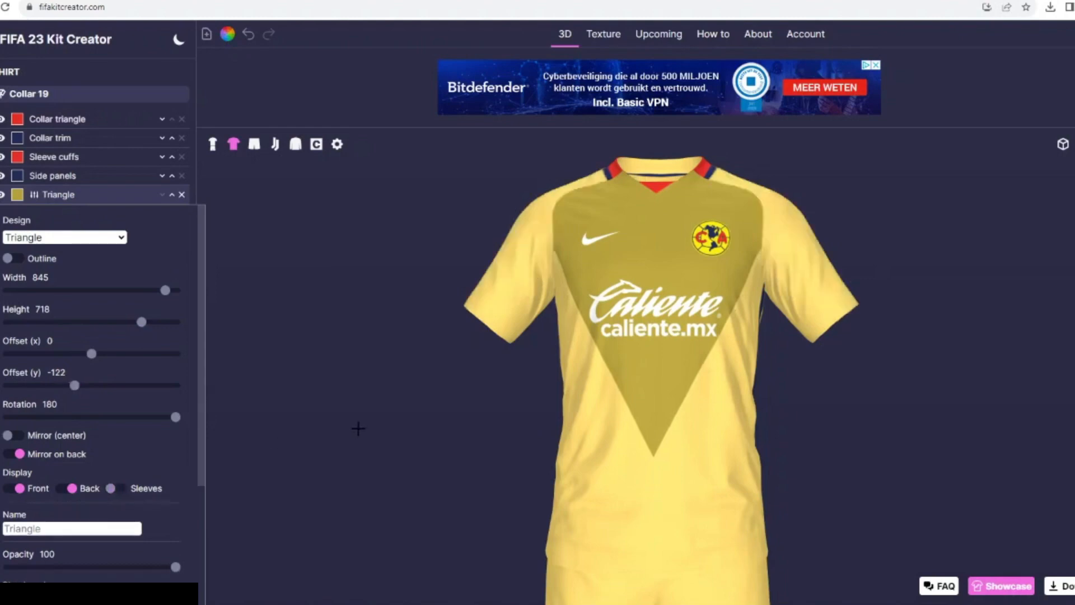
- Set the triangle's width to 900 and height to 506, and shift it slightly down the chest
left_click_drag(165, 291, 178, 291)
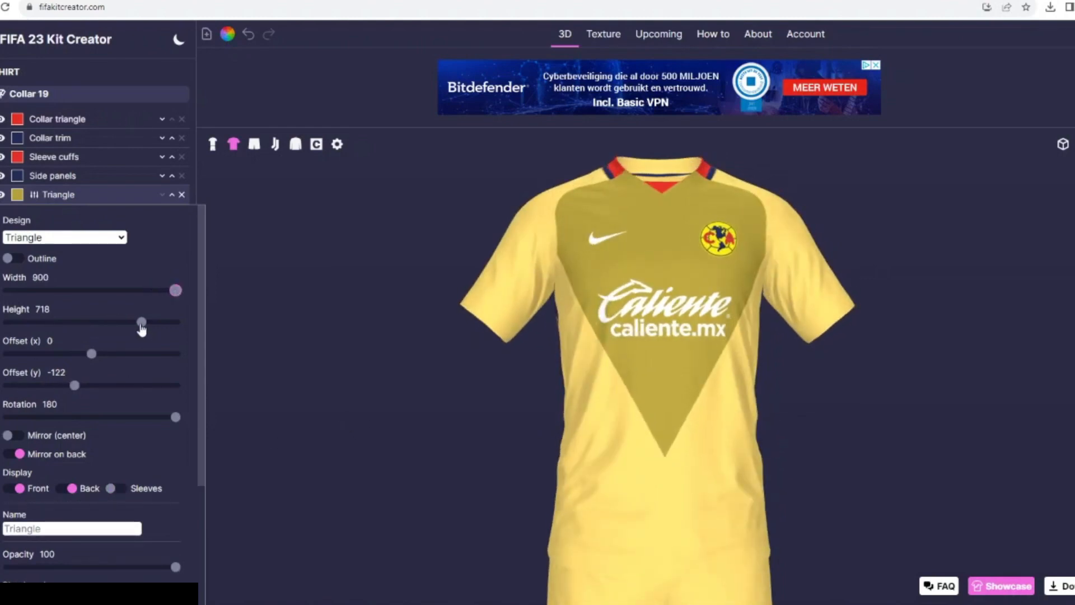
left_click_drag(142, 322, 103, 328)
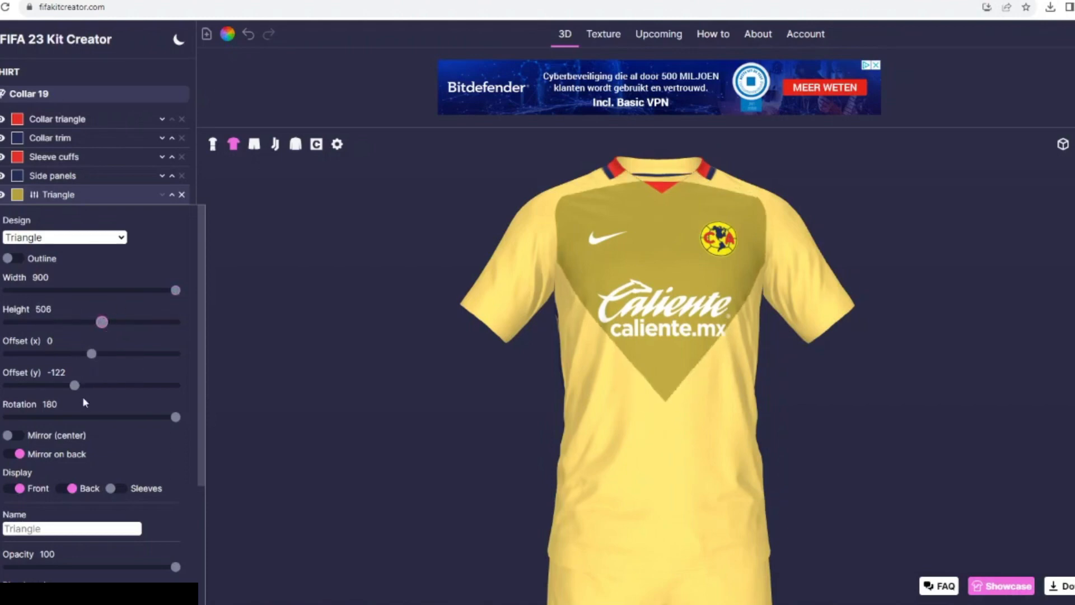
mouse_move(382, 383)
left_mouse_down()
mouse_move(341, 384)
mouse_move(374, 385)
left_mouse_up()
left_click(73, 370)
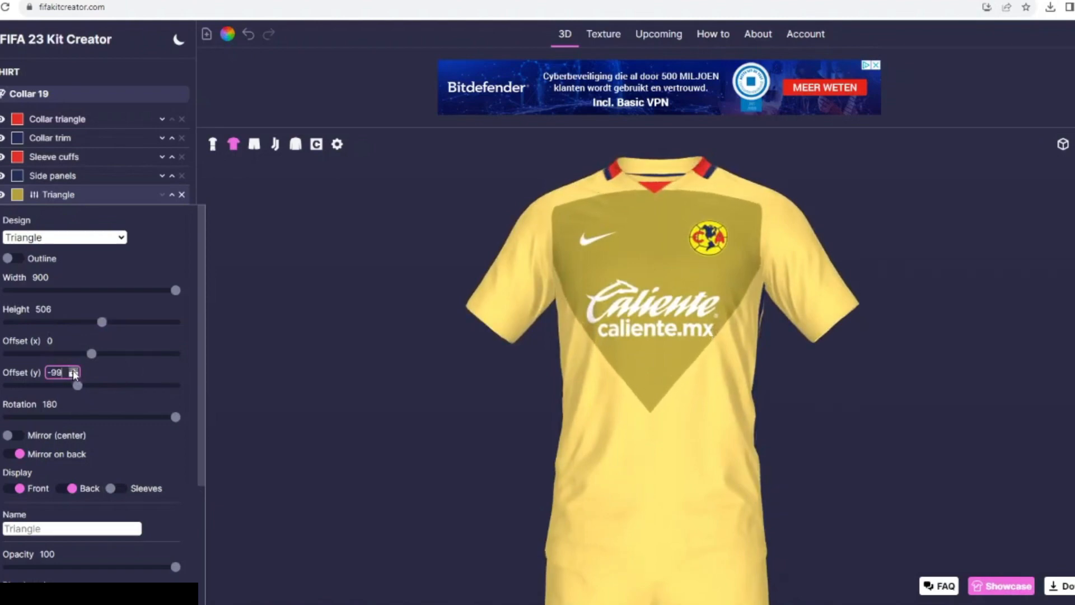
- Color the triangle navy #212b57
left_click(17, 194)
left_click(437, 346)
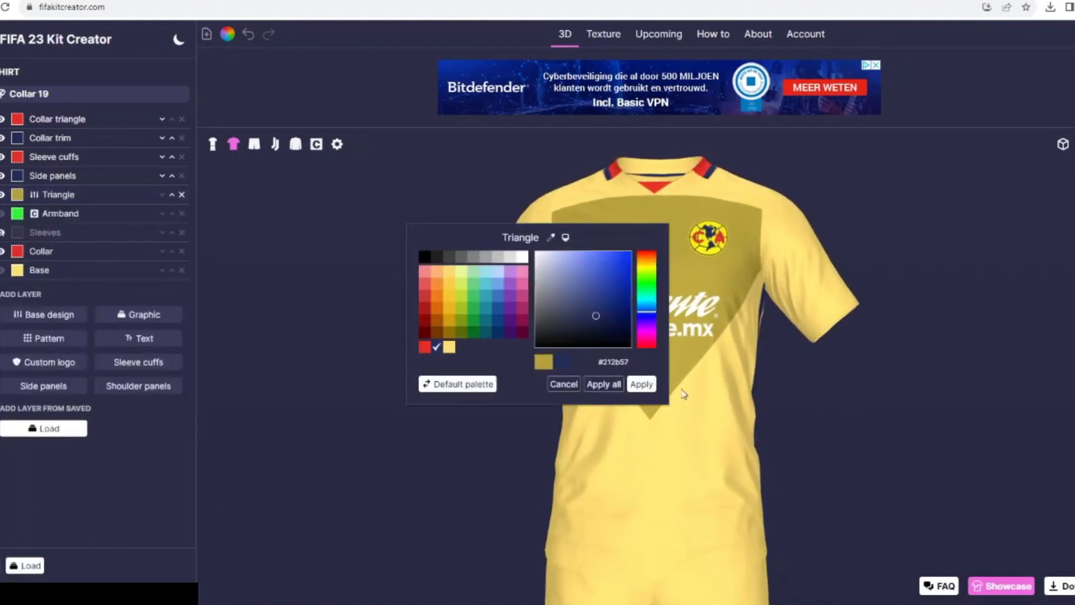
left_click(640, 384)
- Duplicate the navy triangle on the shirt and set one triangle's vertical offset to -183 to cover the upper chest
left_click(61, 194)
scroll(64, 330, "down", 3)
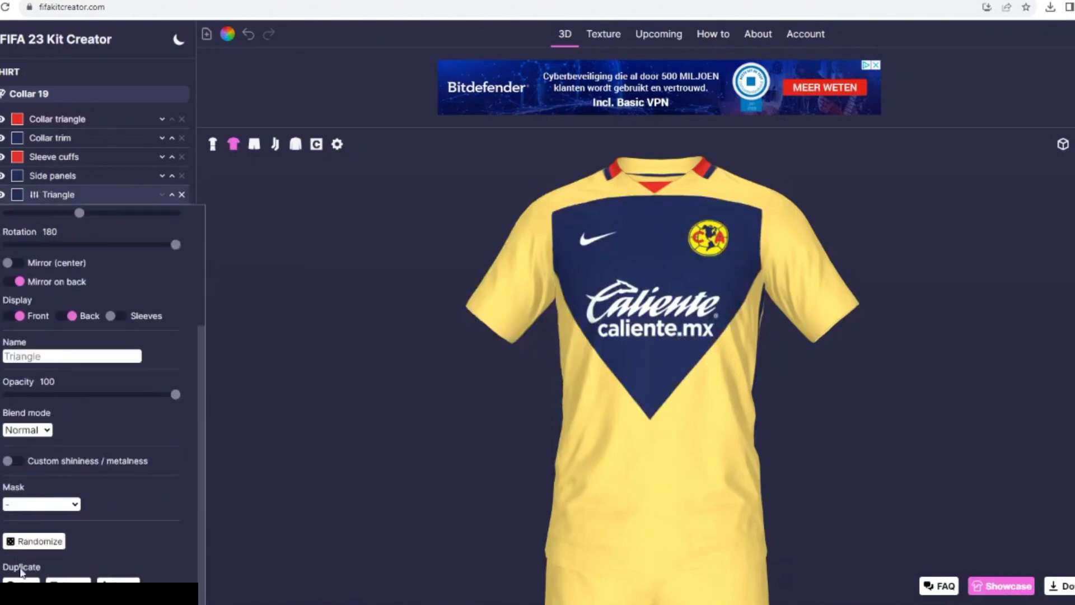
left_click(22, 579)
scroll(55, 311, "up", 3)
left_click_drag(79, 405, 70, 405)
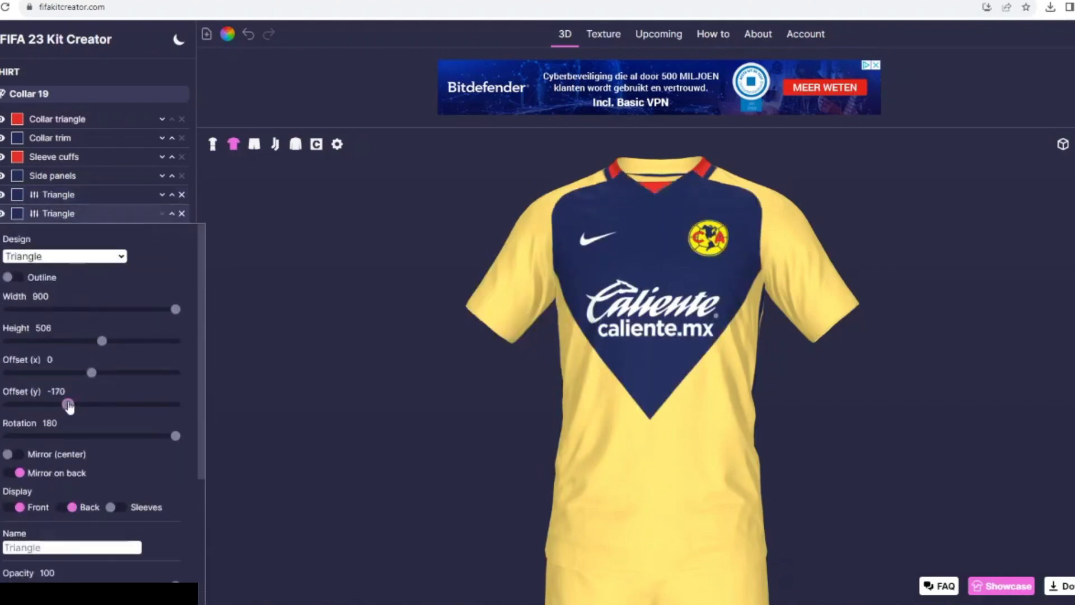
mouse_move(535, 402)
left_mouse_down()
mouse_move(446, 384)
mouse_move(537, 392)
left_mouse_up()
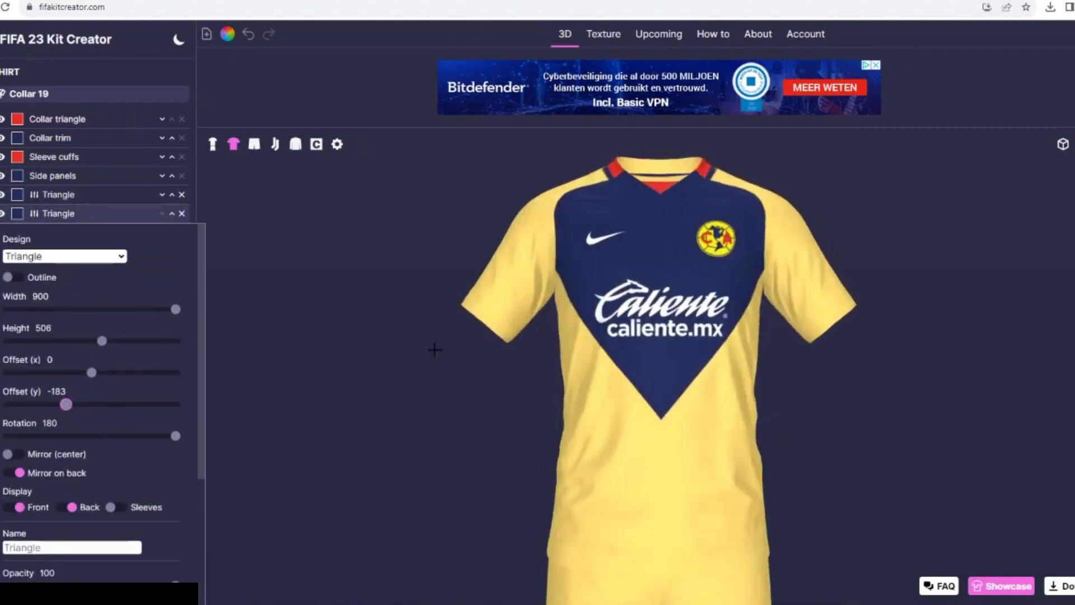
- Duplicate the triangle again, color the middle triangle layer red #e62e28 and set its vertical offset to -65 as a border
left_click(54, 198)
scroll(112, 336, "down", 3)
left_click(162, 194)
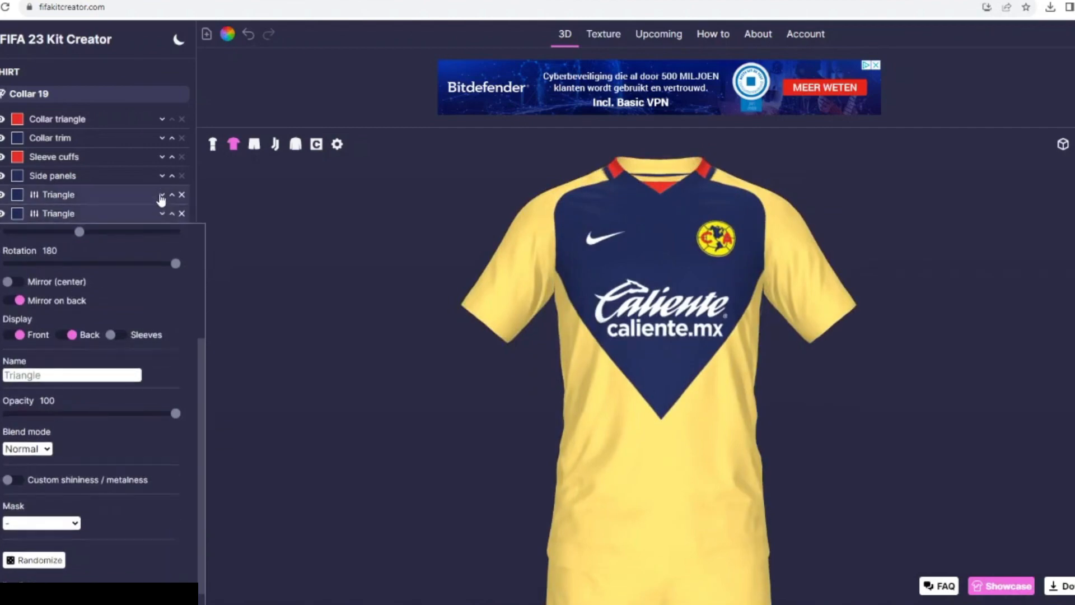
left_click(15, 213)
left_click(428, 350)
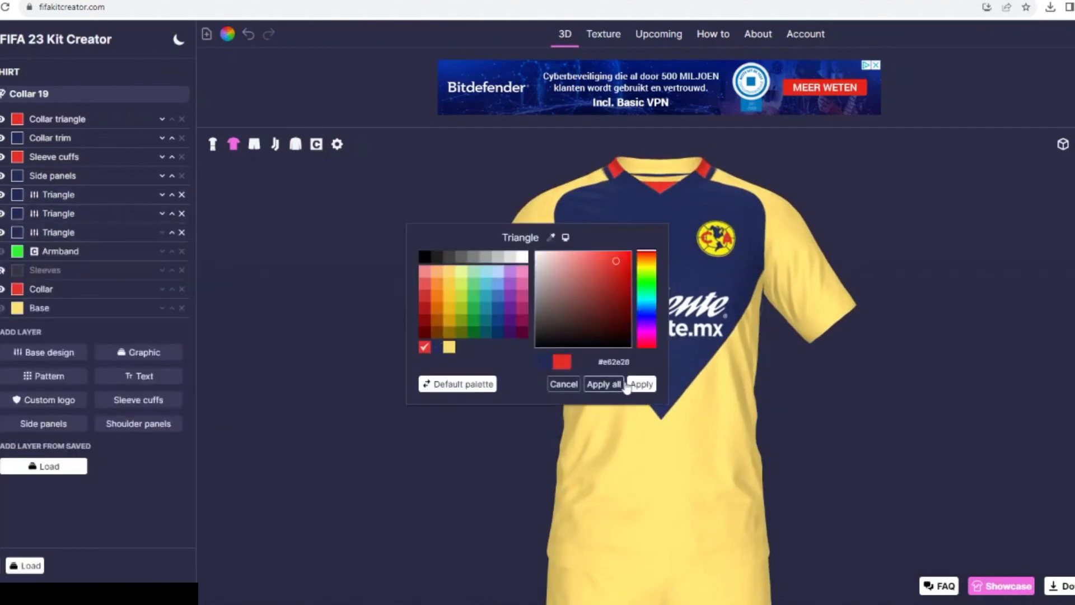
left_click(639, 381)
left_click_drag(81, 409, 84, 407)
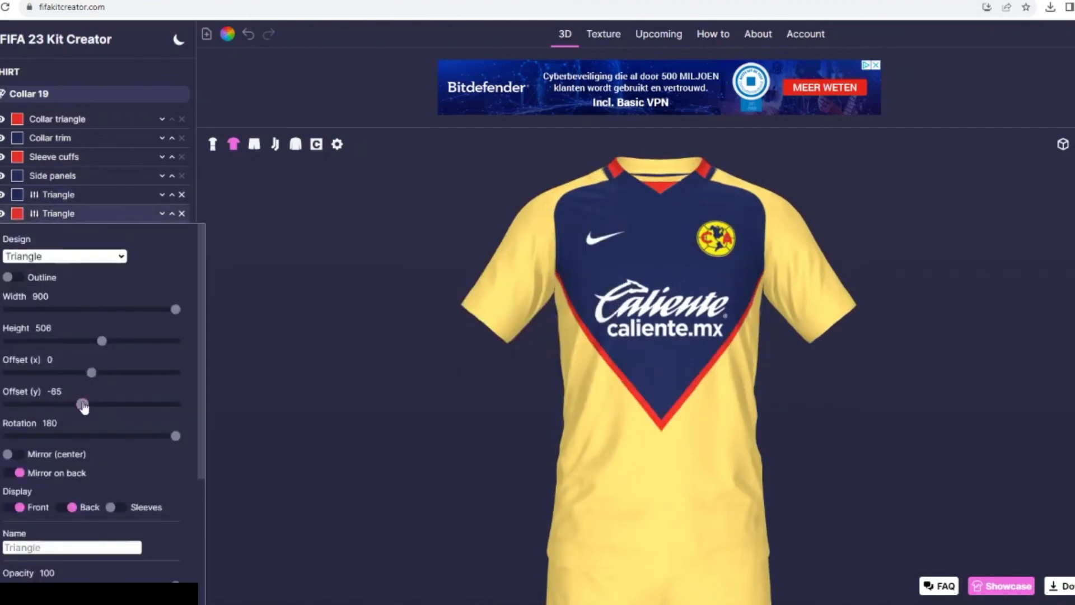
- Delete all the triangle layers from the shirt
key("alt+Tab")
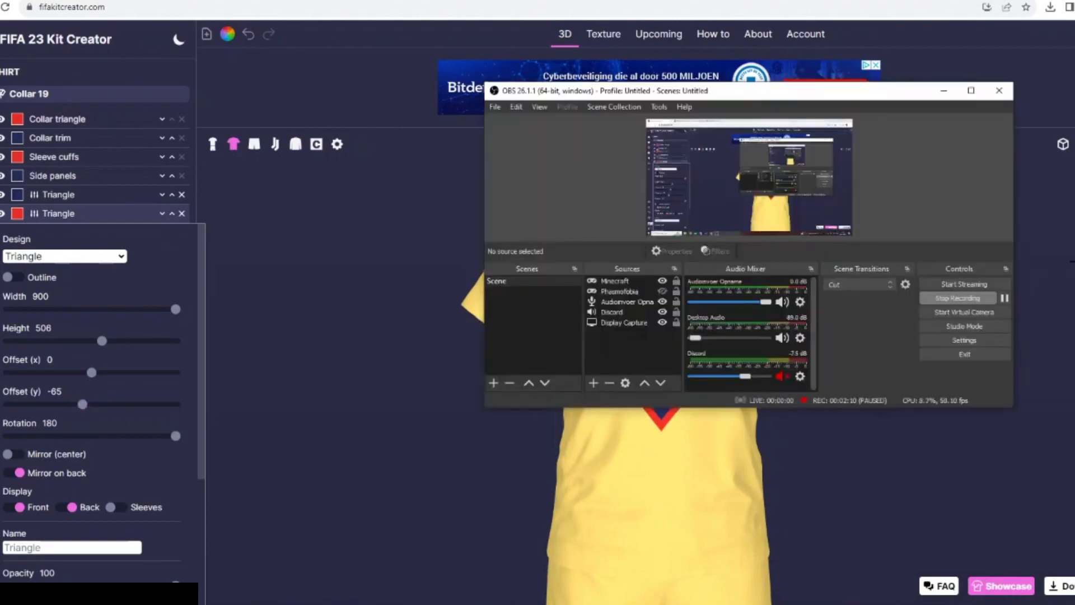
left_click(479, 266)
left_click_drag(217, 190, 280, 191)
left_click(182, 195)
left_click(182, 195)
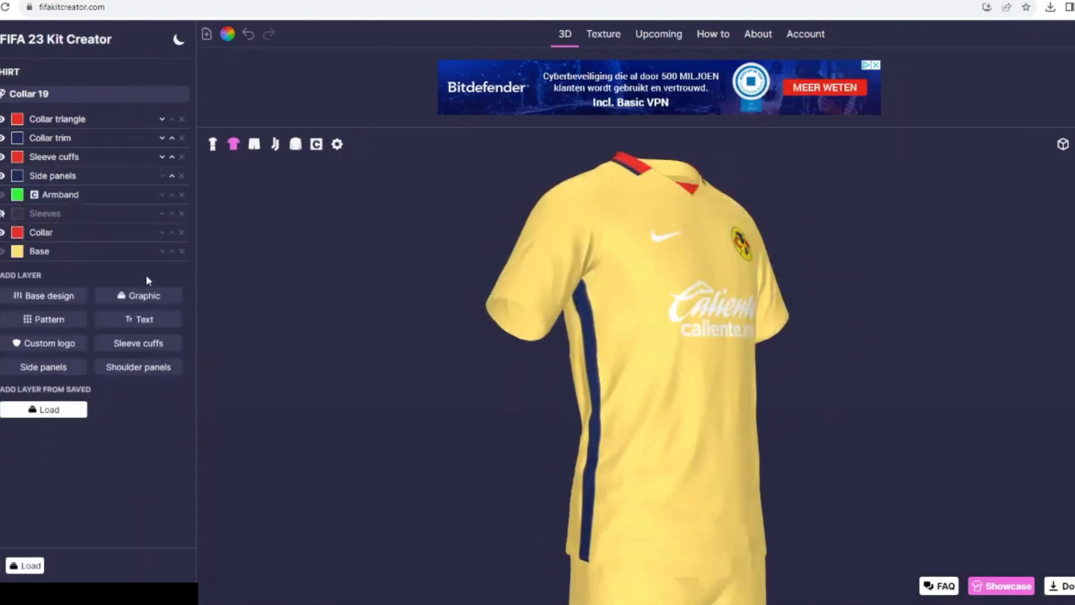
- Search the shirt graphics for "ger" and add the Germany 94 modernized graphic
left_click(141, 290)
left_click(139, 135)
type("ger")
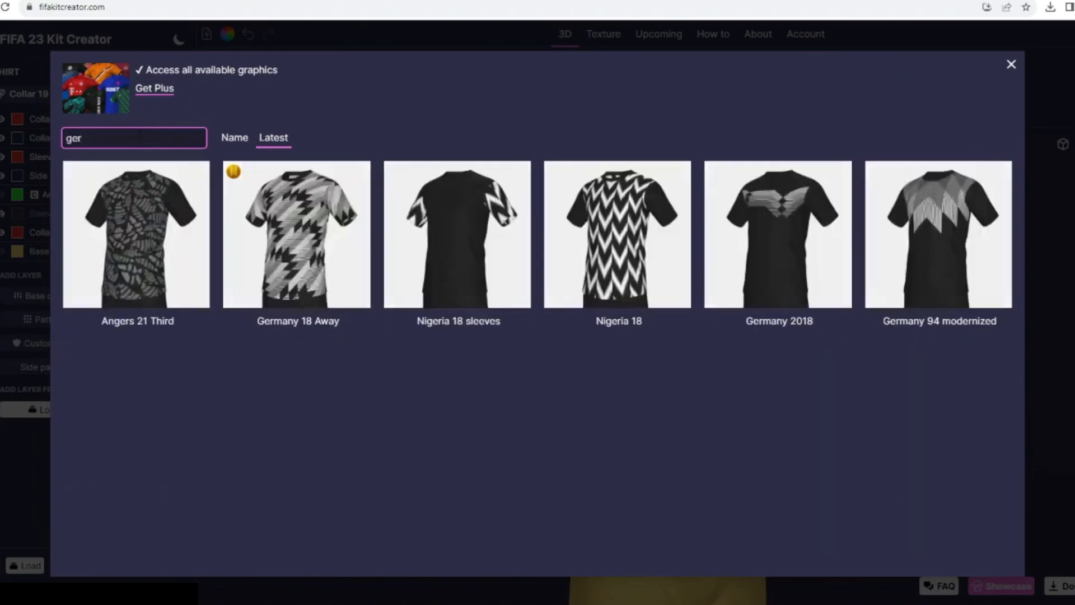
left_click(880, 242)
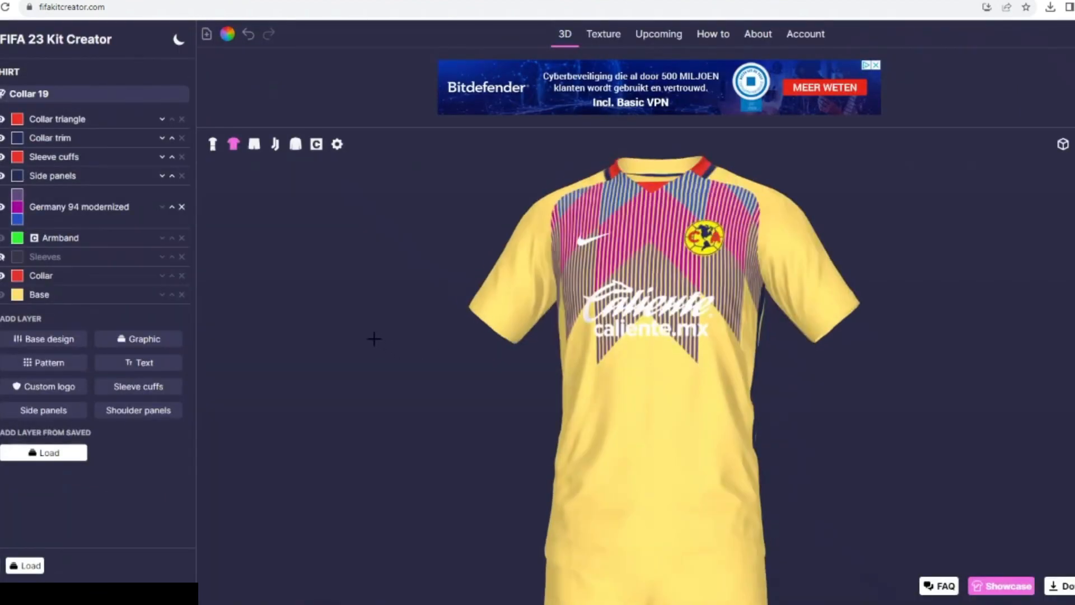
- Color the Germany 94 modernized graphic's first and third colors navy #212b57 and its second color the crest red
left_click(18, 194)
left_click(443, 338)
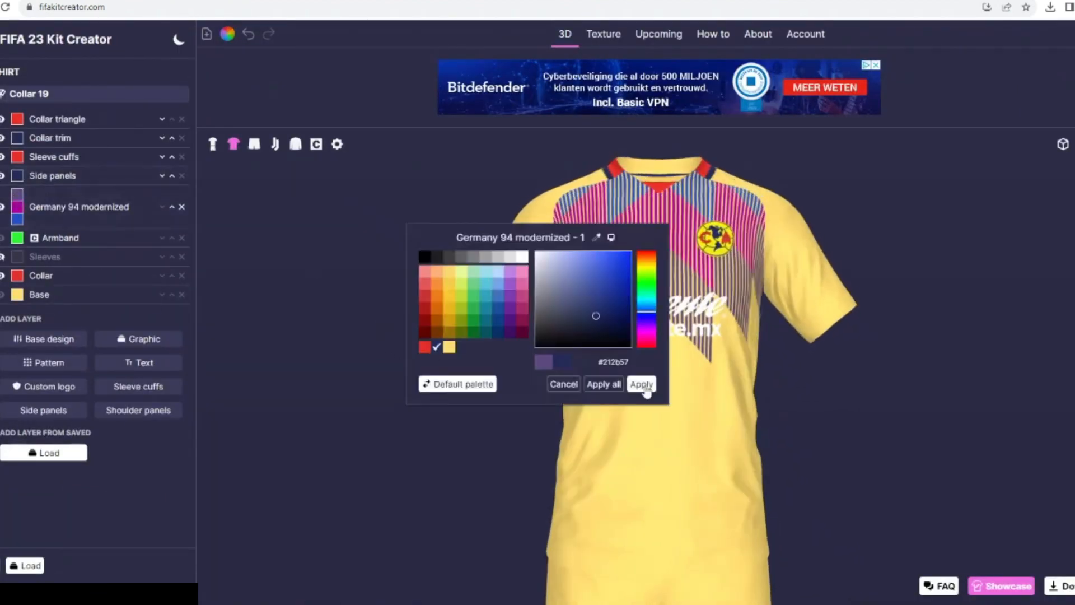
left_click(644, 385)
left_click(17, 208)
left_click(424, 347)
left_click(640, 384)
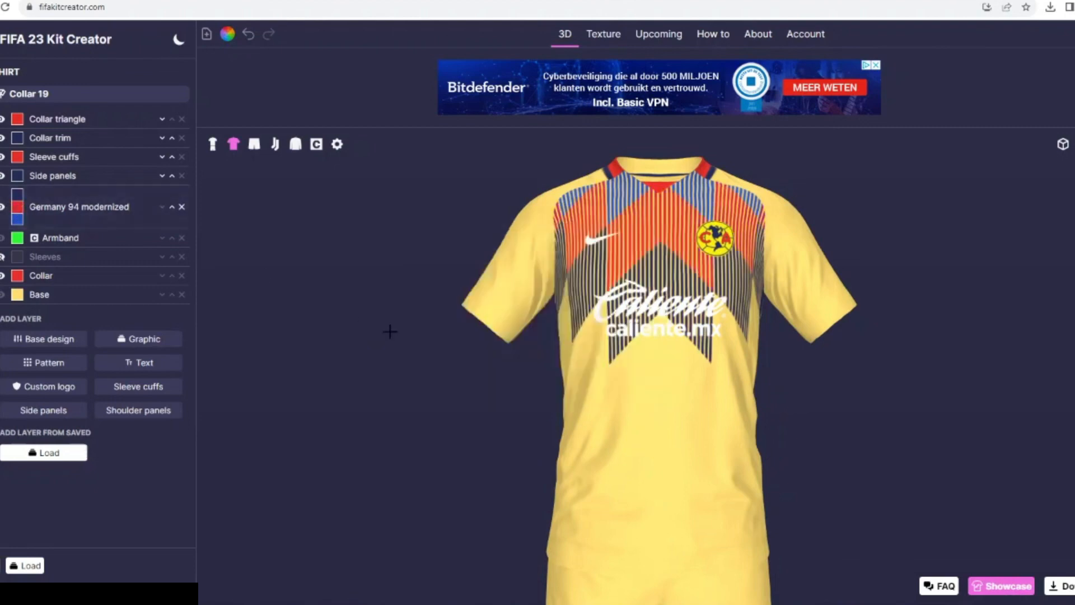
left_click(18, 218)
left_click(442, 352)
left_click(644, 386)
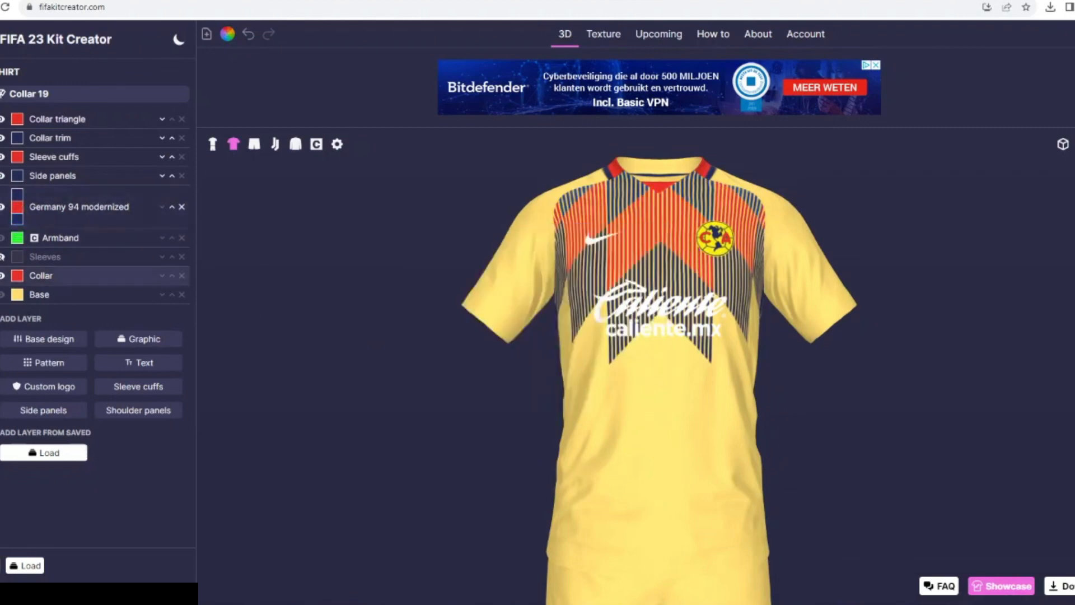
- Delete the Germany 94 modernized graphic layer
left_click(49, 208)
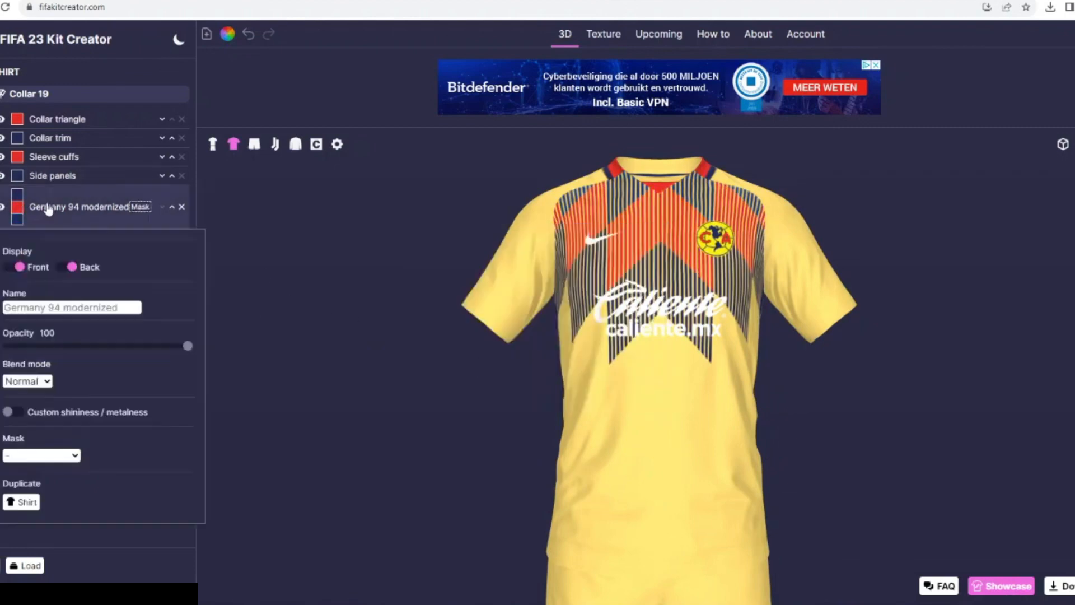
left_click(181, 208)
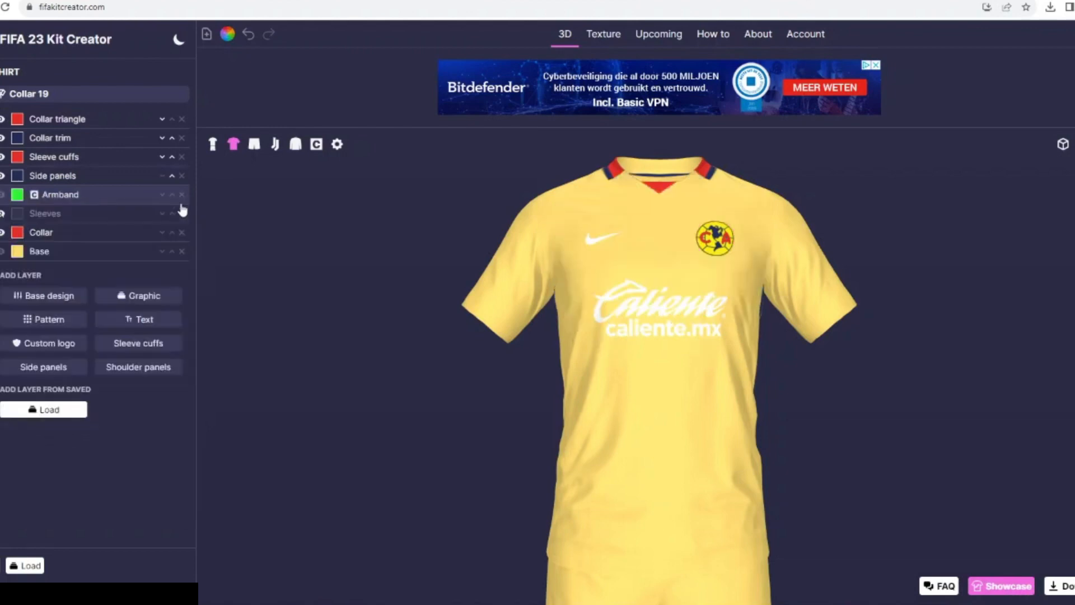
- Try the Checkers 5 graphic on the shirt, found by searching for "chec", and delete its layer
left_click(124, 295)
type("chec")
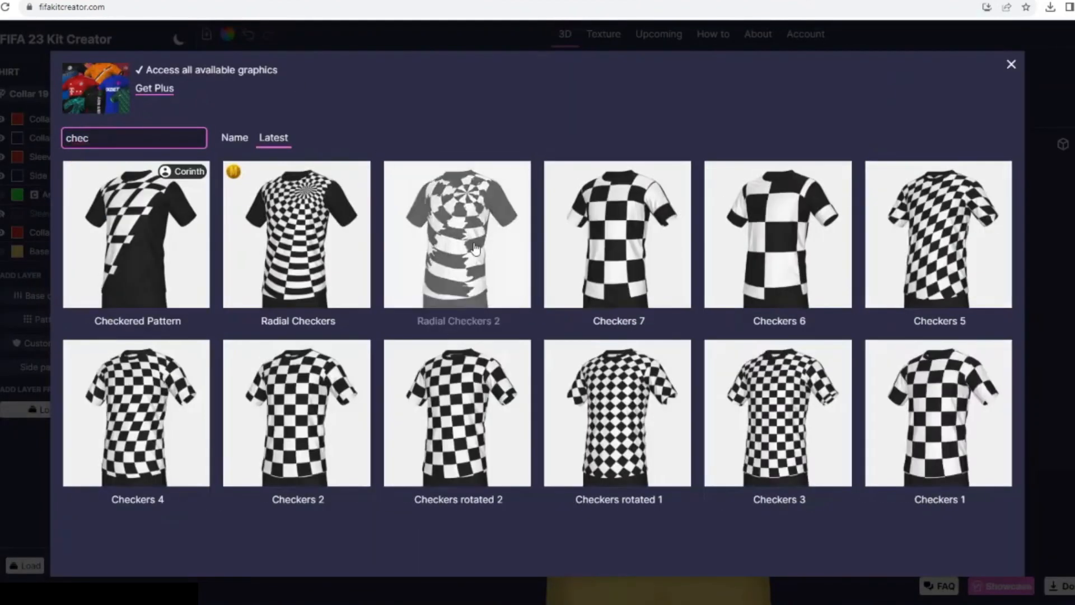
left_click(941, 228)
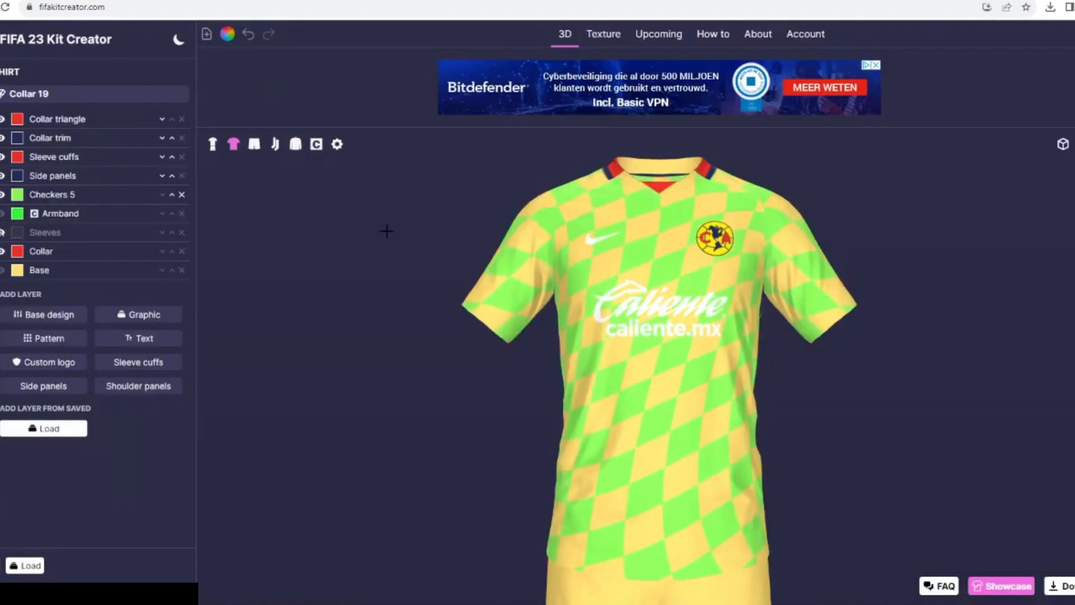
left_click(182, 194)
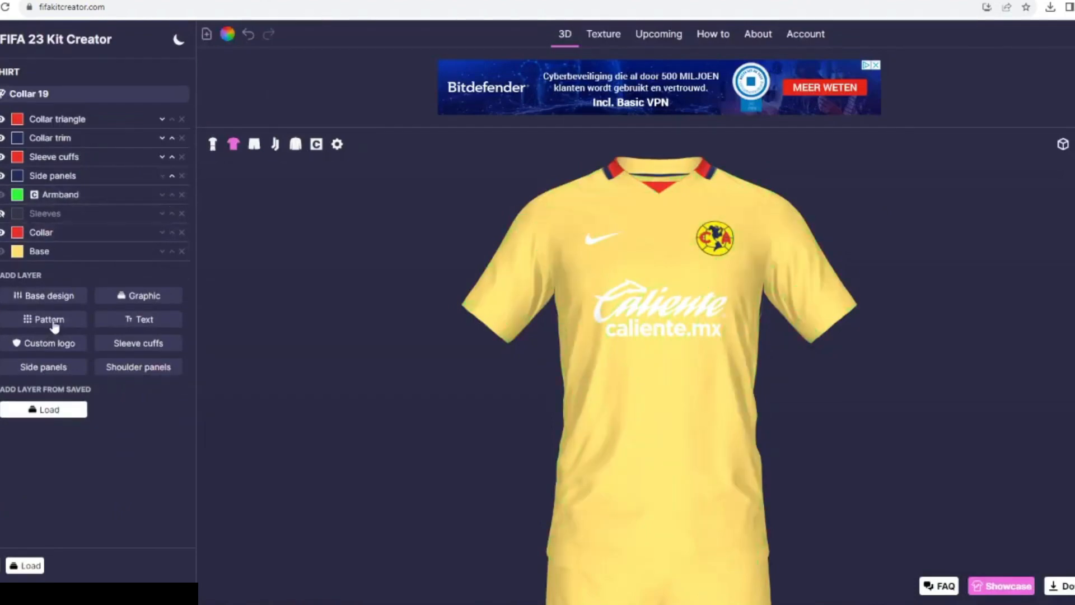
- Recolor the shirt's Nike and Caliente logos from white to the palette's navy
left_click(227, 34)
left_click(555, 328)
left_click(447, 348)
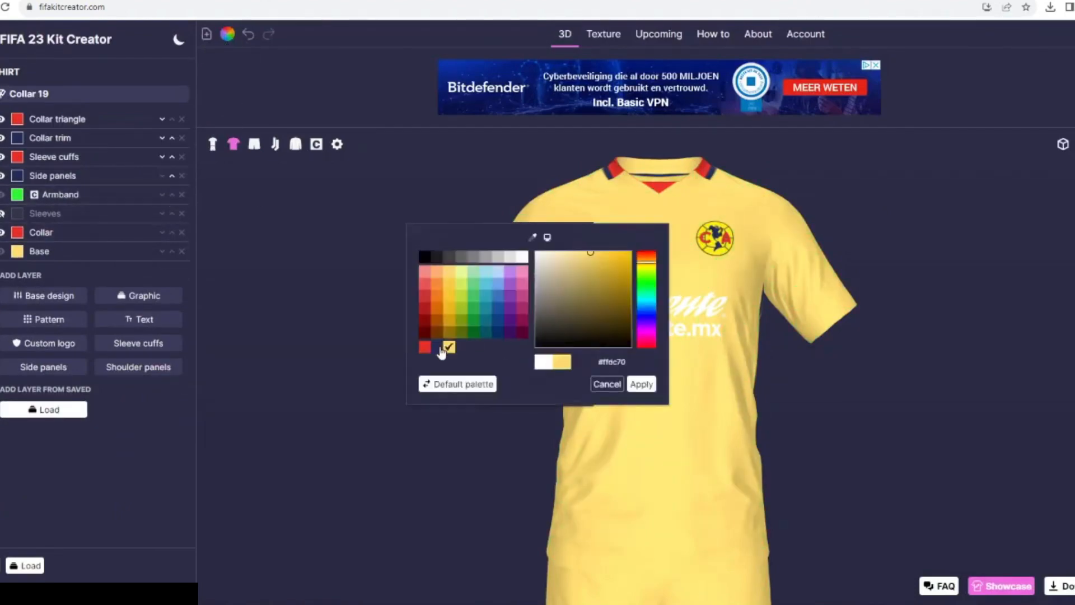
double_click(436, 348)
left_click(557, 383)
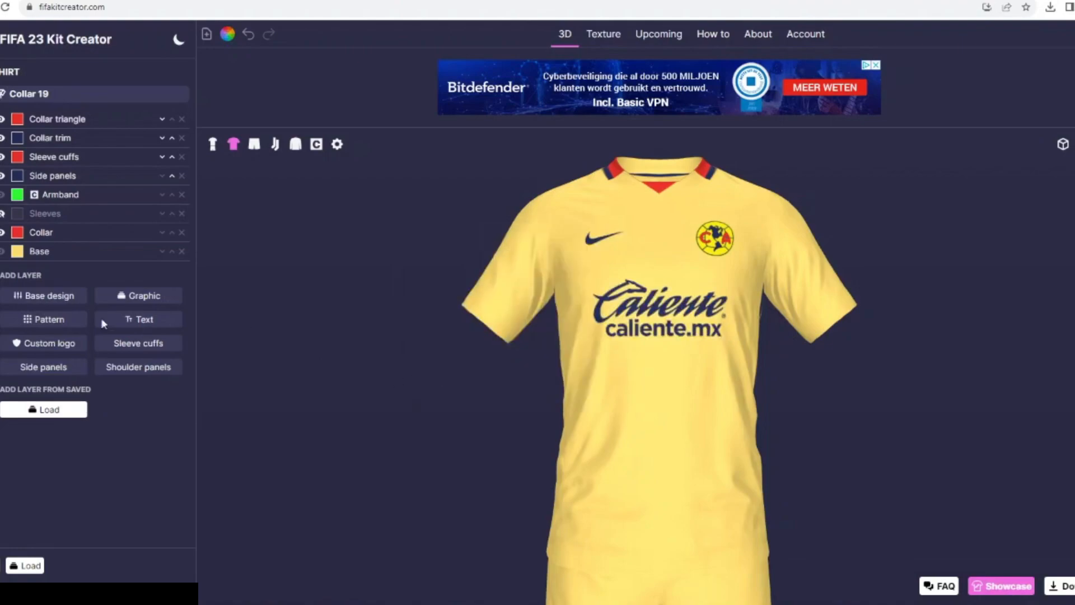
- Search the shirt patterns for "sou" and for "ari"
left_click(45, 323)
left_click(136, 135)
type("sou")
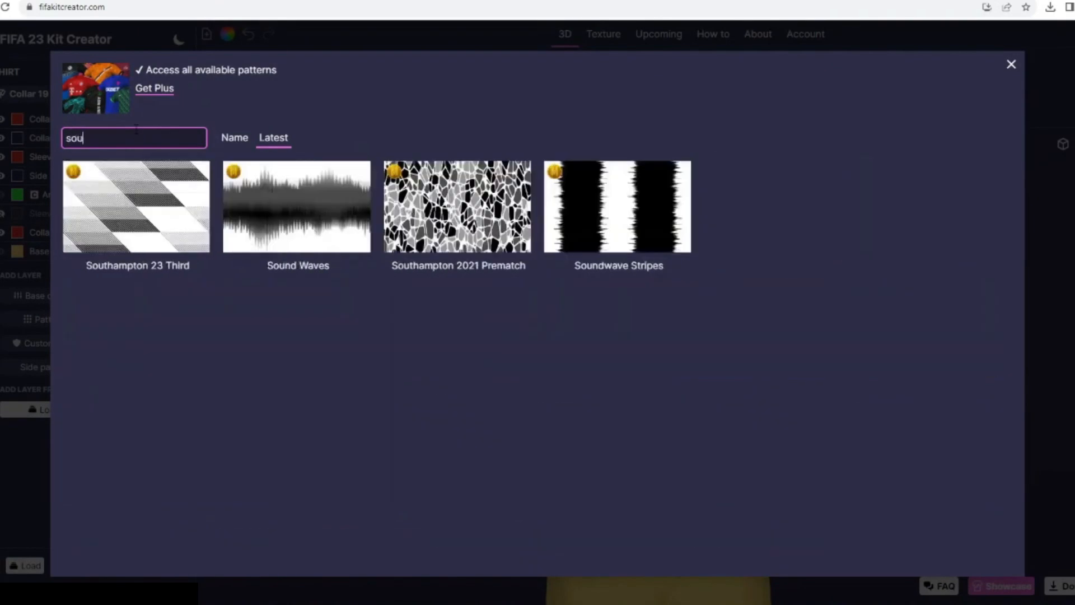
key("BackSpace")
key("BackSpace")
key("BackSpace")
type("ari")
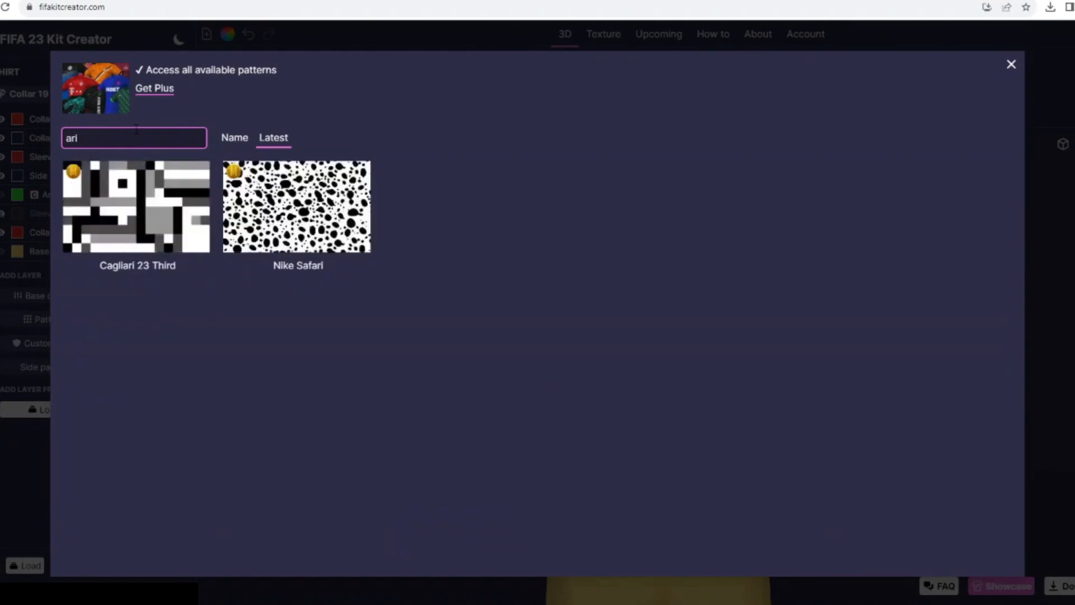
- Search the patterns for "mex", try the New Mexico United 22 Home pattern on the shirt, and delete its layer
key("BackSpace")
key("BackSpace")
key("BackSpace")
type("mex")
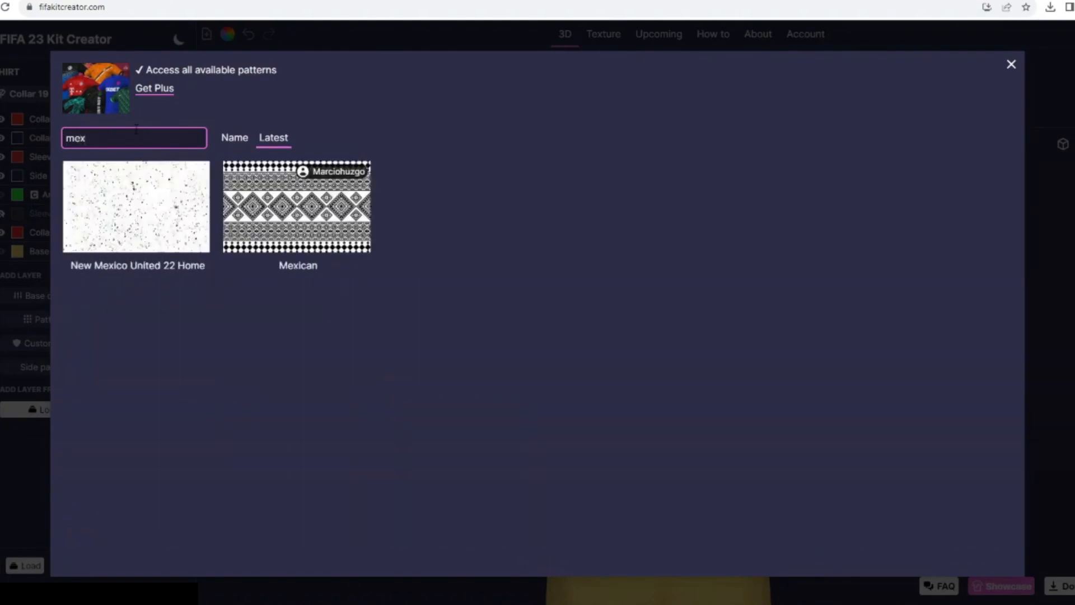
left_click(171, 210)
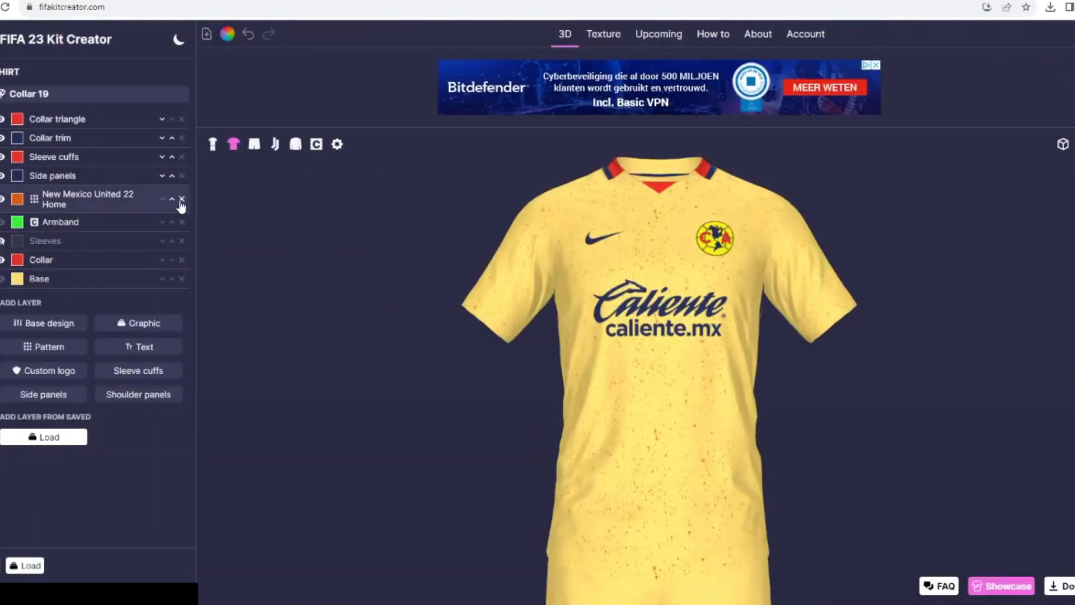
left_click(181, 201)
- Add the Mexican pattern to the shirt
left_click(124, 297)
left_click(2, 291)
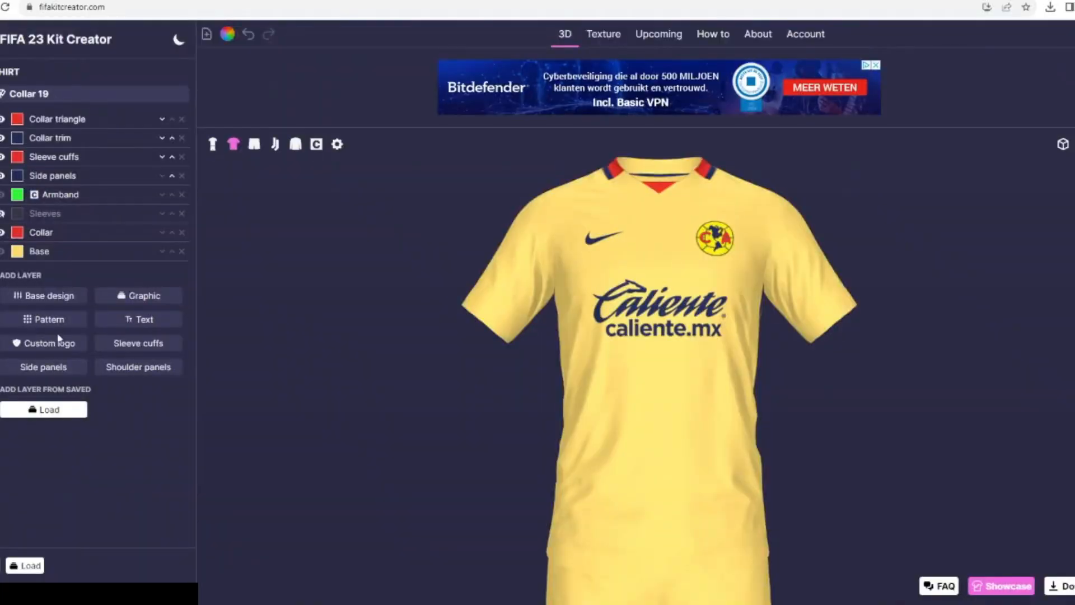
left_click(56, 319)
left_click(266, 208)
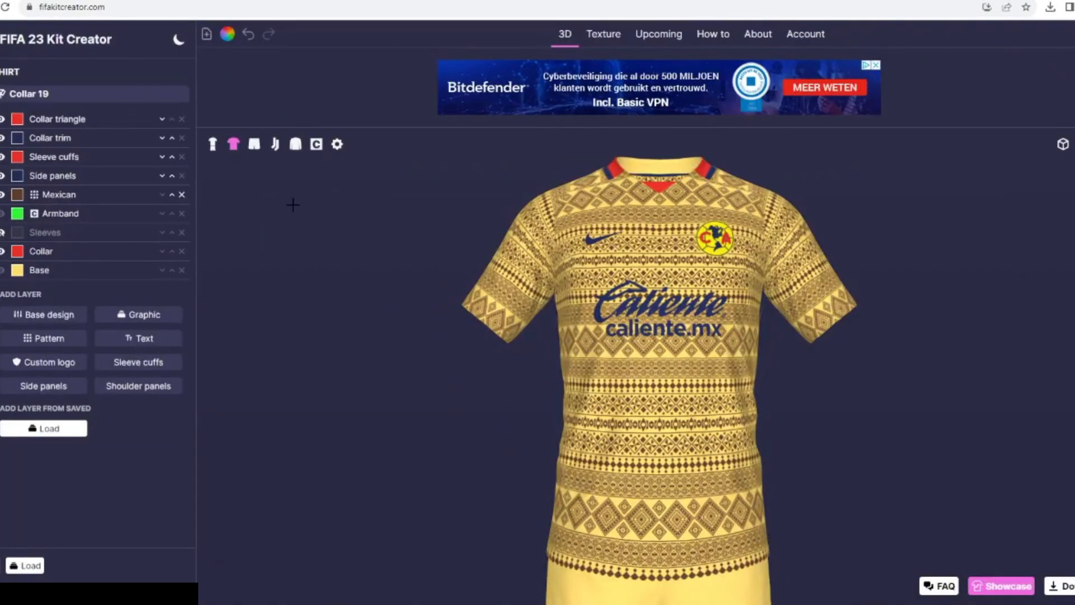
- Color the Mexican pattern black and set its opacity to 12
left_click(17, 195)
left_click(438, 267)
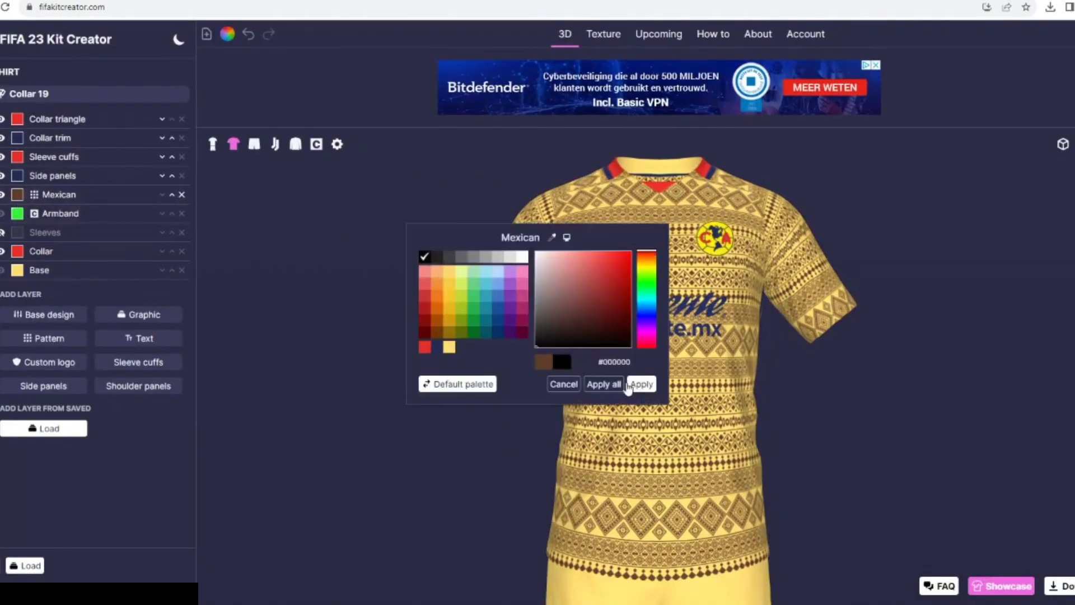
left_click(630, 383)
left_click(79, 198)
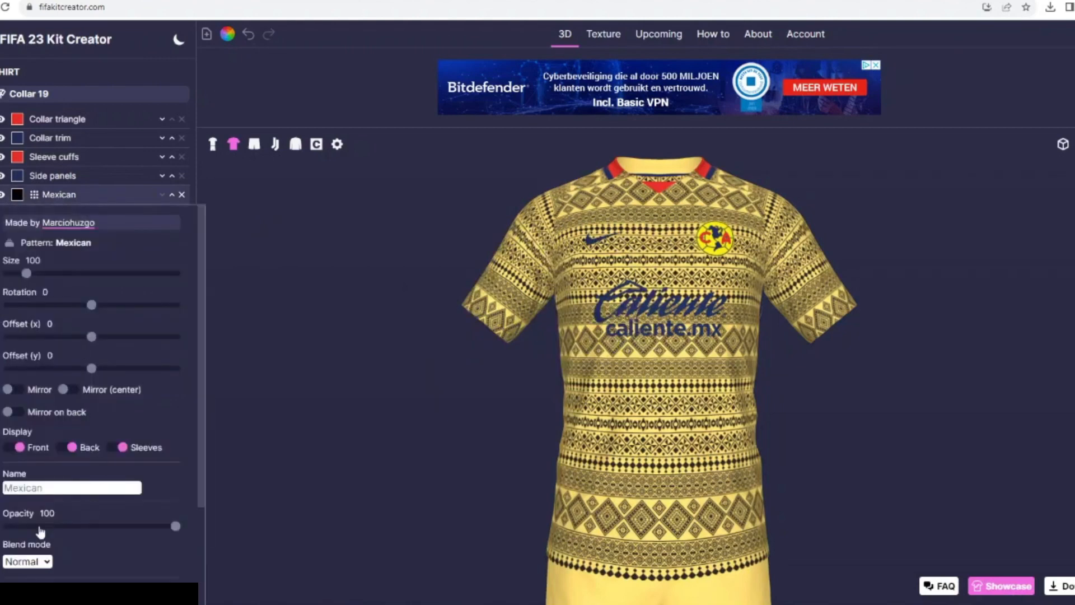
mouse_move(39, 529)
left_mouse_down()
mouse_move(11, 524)
mouse_move(25, 530)
left_mouse_up()
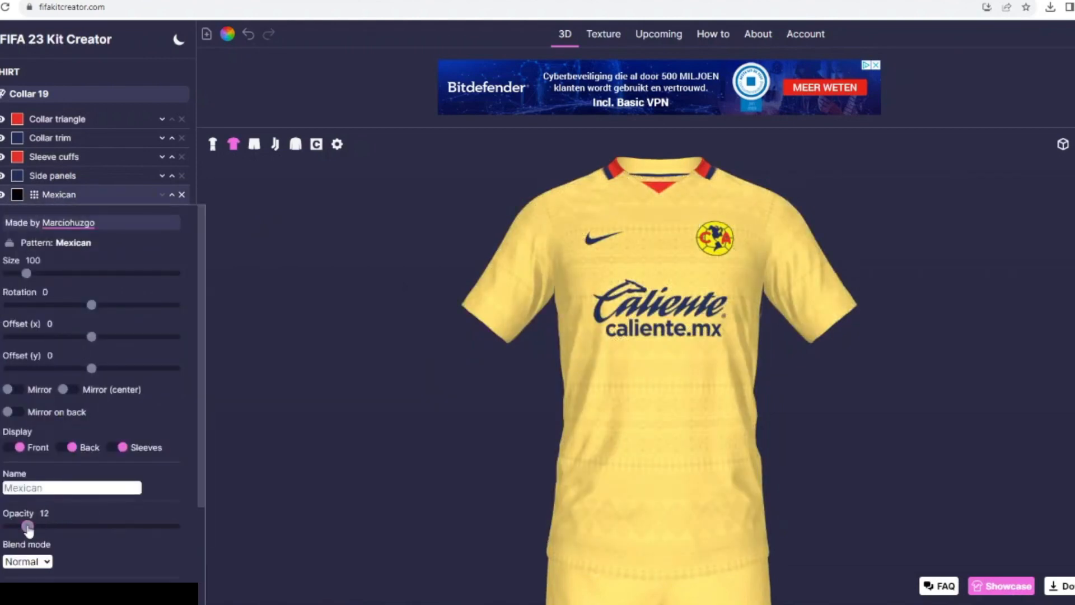
- Hide the red Sleeve cuffs layer while keeping the Collar triangle layer shown
left_click(2, 157)
left_click(2, 118)
left_click(2, 119)
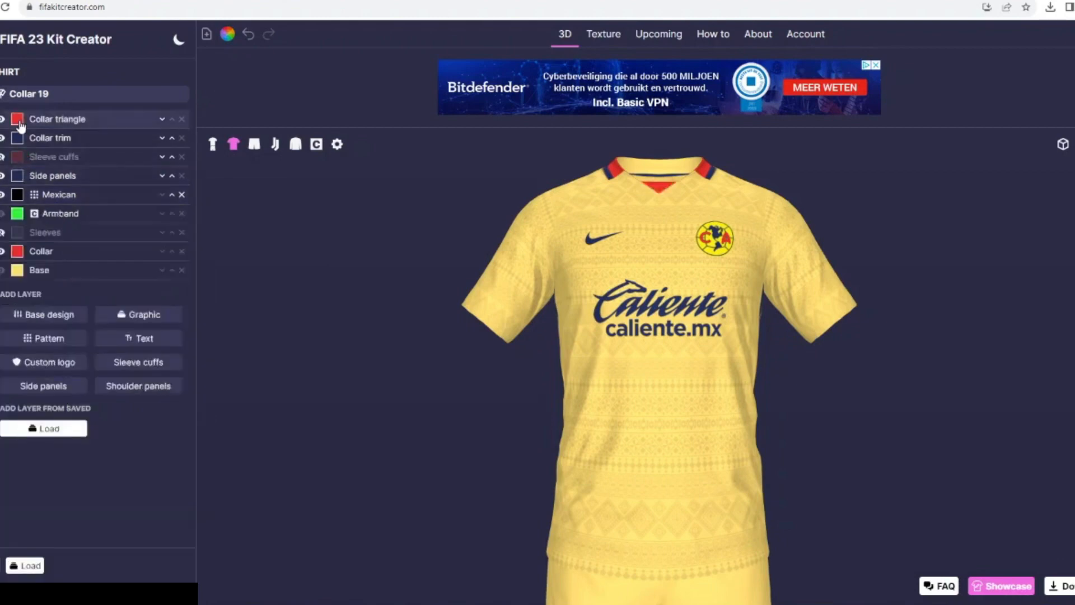
- Color the Collar triangle and Collar layers with the palette's navy
left_click(17, 119)
left_click(436, 347)
left_click(641, 384)
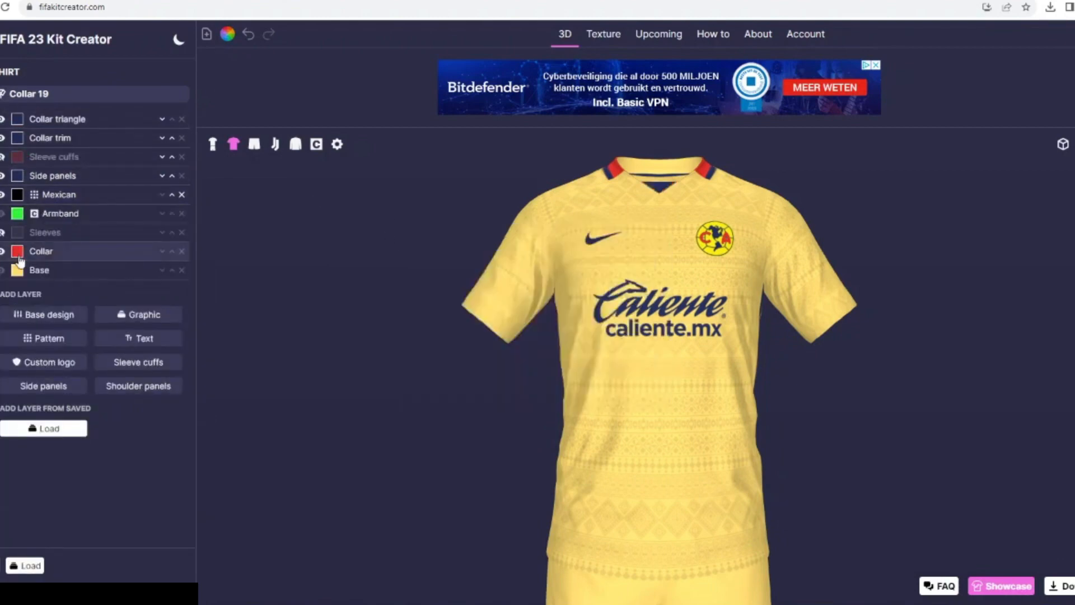
left_click(18, 251)
left_click(437, 345)
left_click(641, 384)
- Change the shirt's collar style to Collar 7
left_click(96, 105)
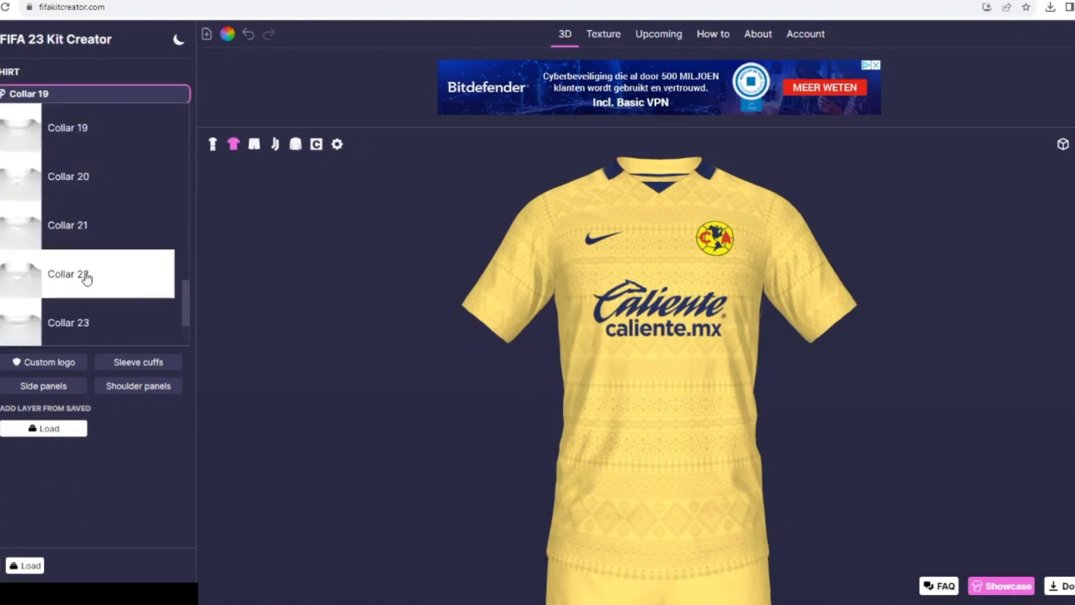
scroll(78, 218, "up", 8)
scroll(110, 168, "up", 5)
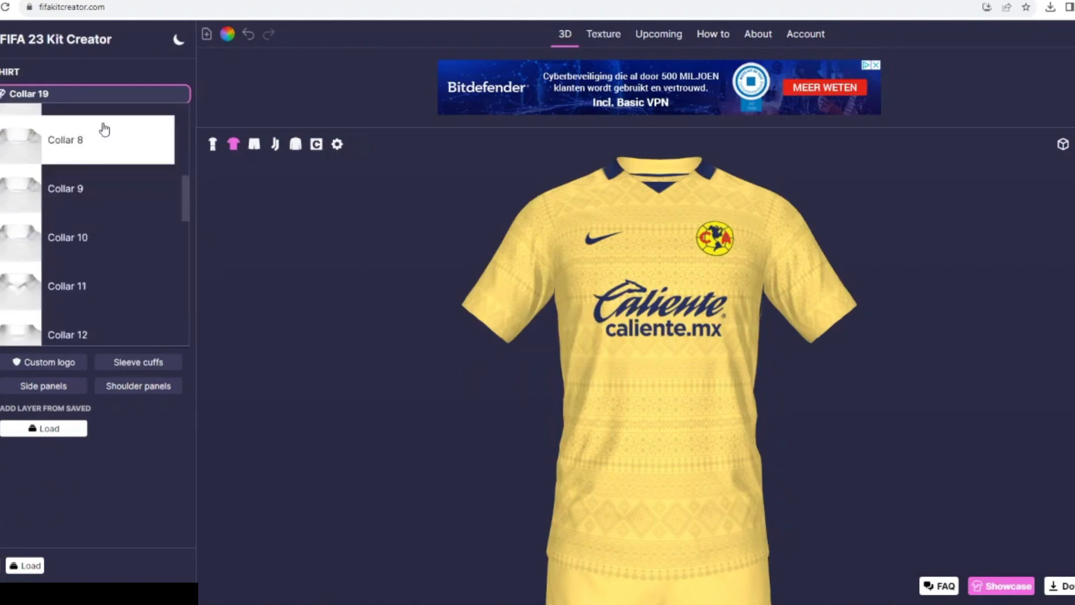
left_click(87, 214)
- Search the graphics for "colla", add the Collar 7-5 graphic, and hide the Collar triangle and Collar trim layers
left_click(110, 321)
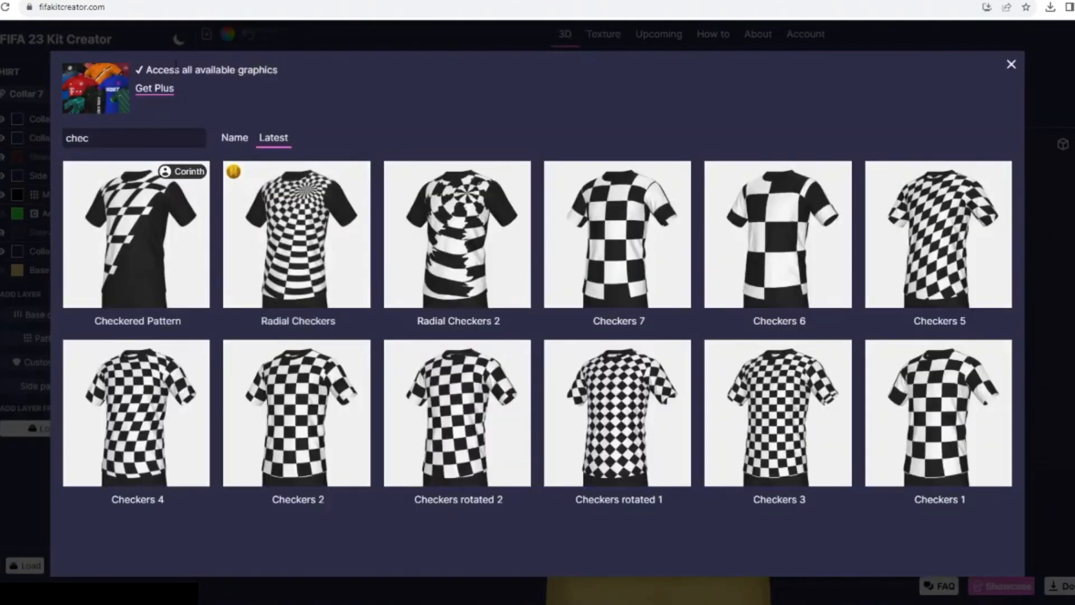
triple_click(134, 138)
type("colla")
scroll(196, 297, "down", 6)
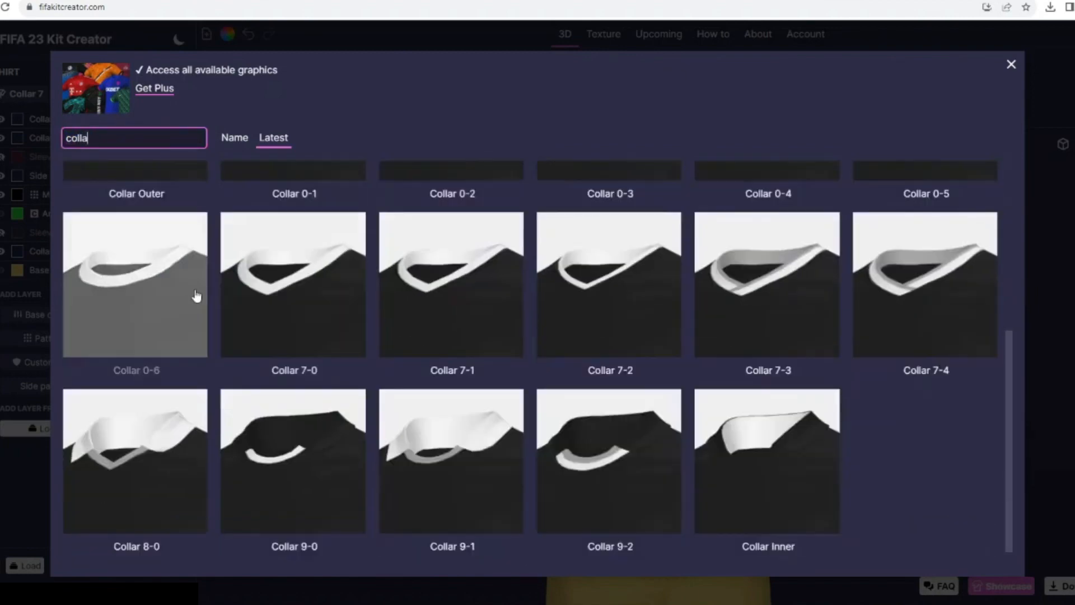
scroll(314, 313, "up", 6)
left_click(592, 260)
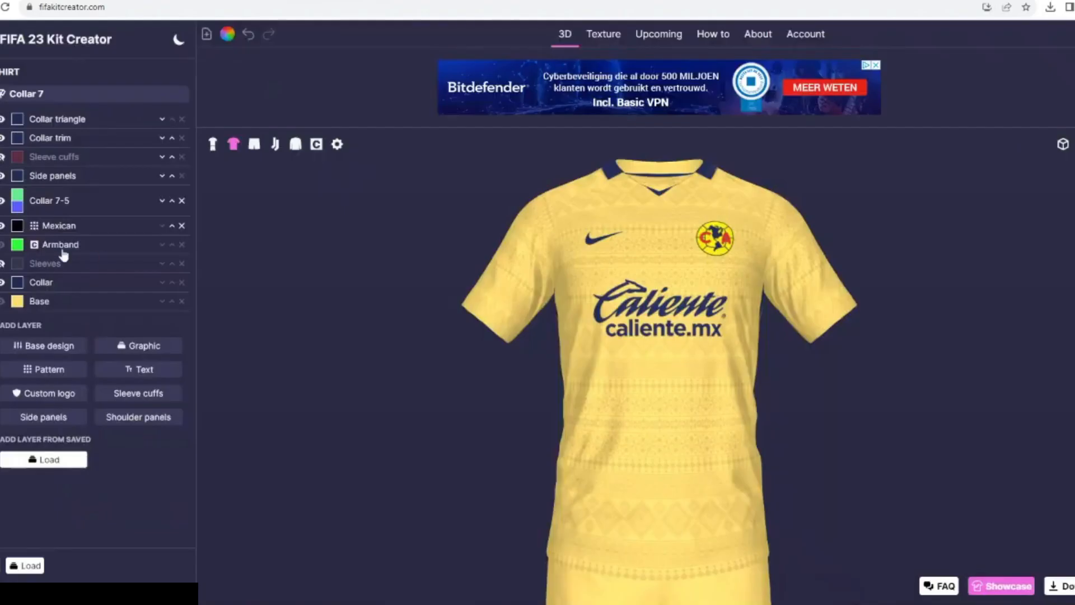
left_click(2, 119)
left_click(3, 137)
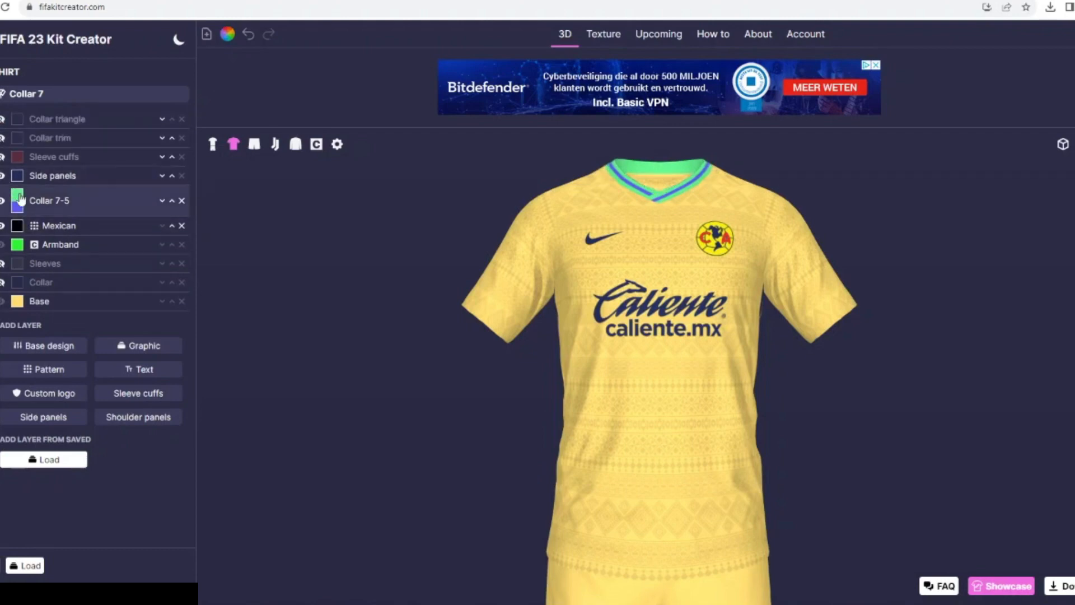
- Color the Collar 7-5 graphic's first color navy and its second color red from the palette
left_click(18, 196)
left_click(437, 347)
left_click(641, 384)
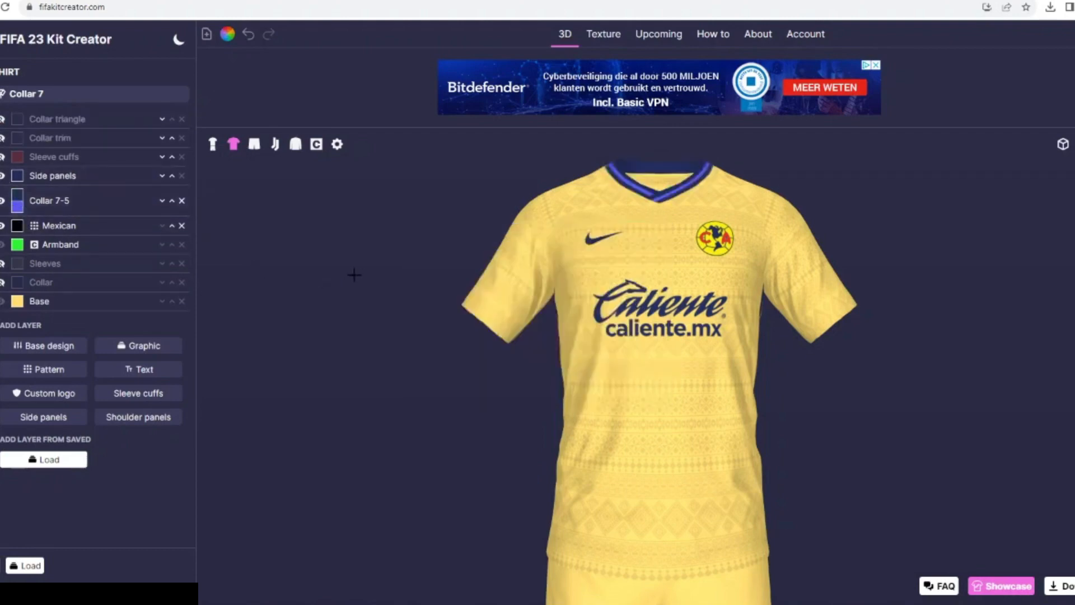
left_click(18, 206)
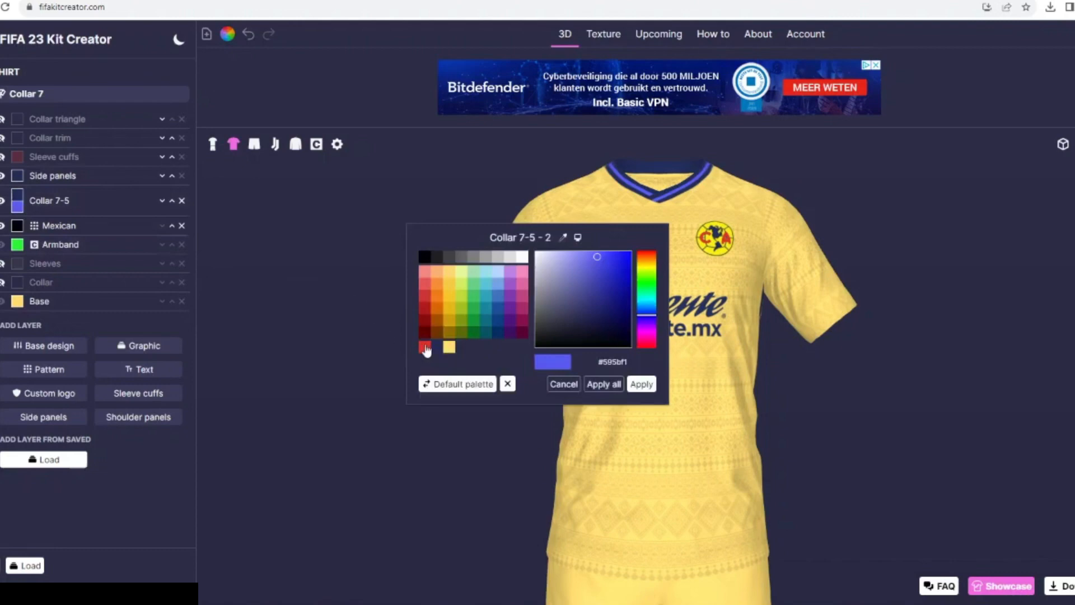
left_click(425, 348)
left_click(641, 384)
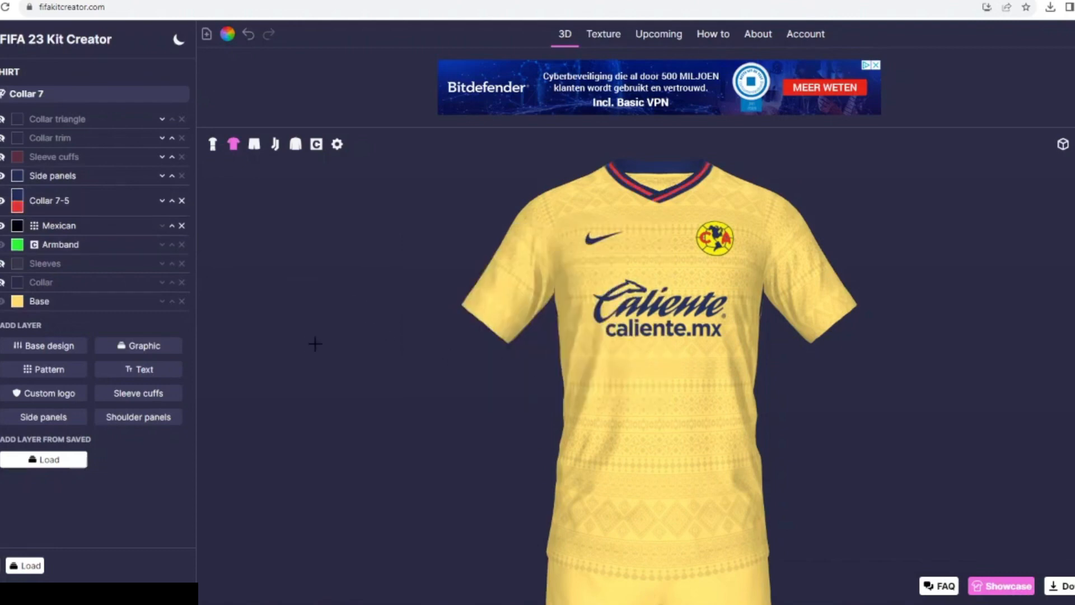
- Add a new Sleeve cuffs layer to the shirt and give it a three-color cuff style
left_click(128, 395)
left_click(45, 118)
left_click(46, 200)
- Color the new sleeve cuffs' first and third colors navy and their second color red
left_click(17, 119)
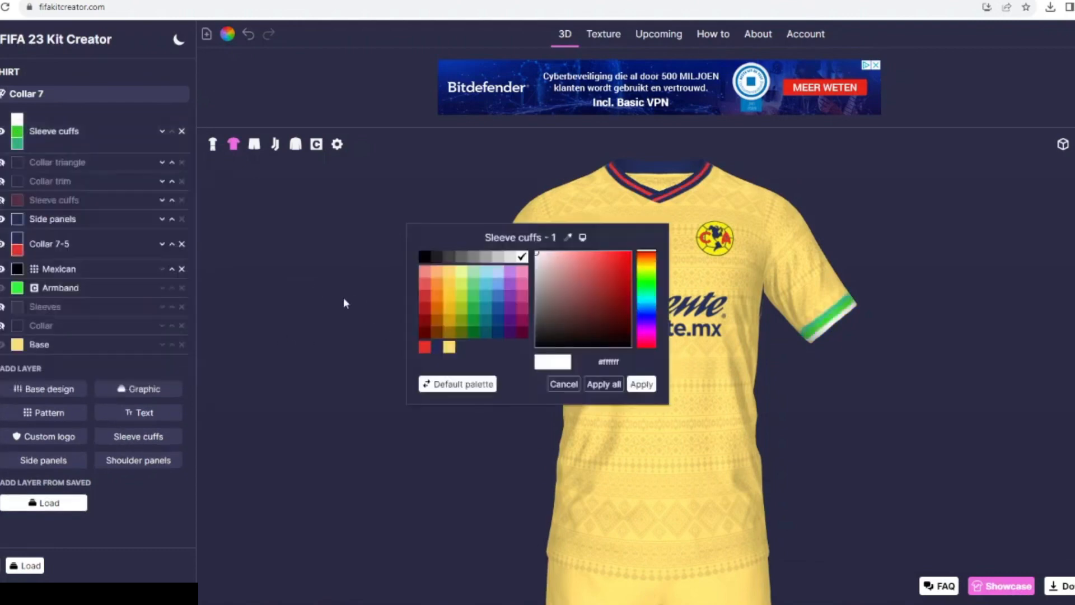
left_click(437, 347)
left_click(641, 384)
left_click(17, 131)
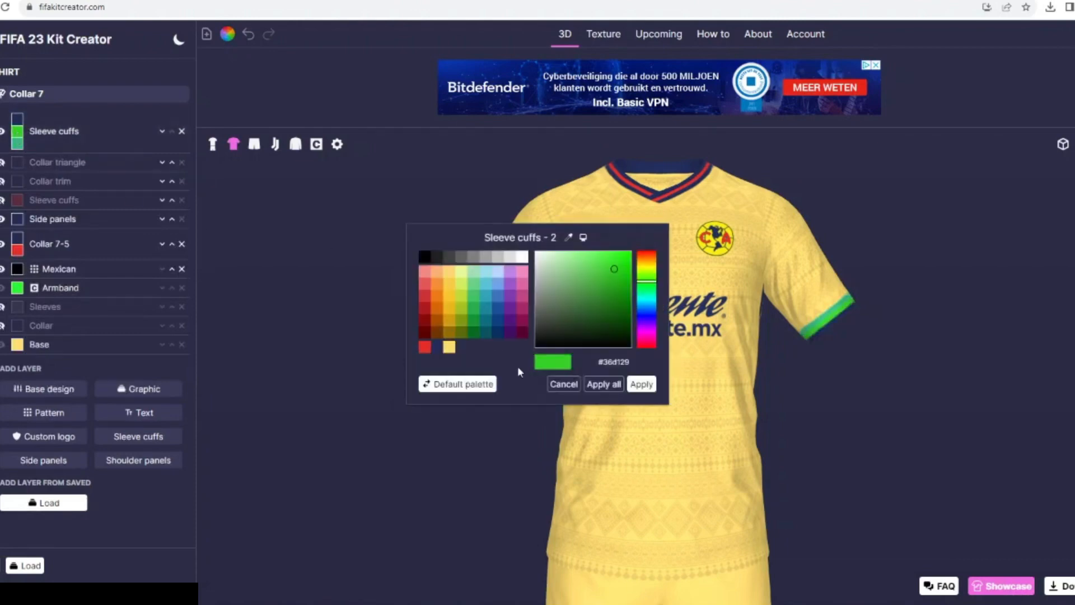
left_click(425, 348)
left_click(641, 384)
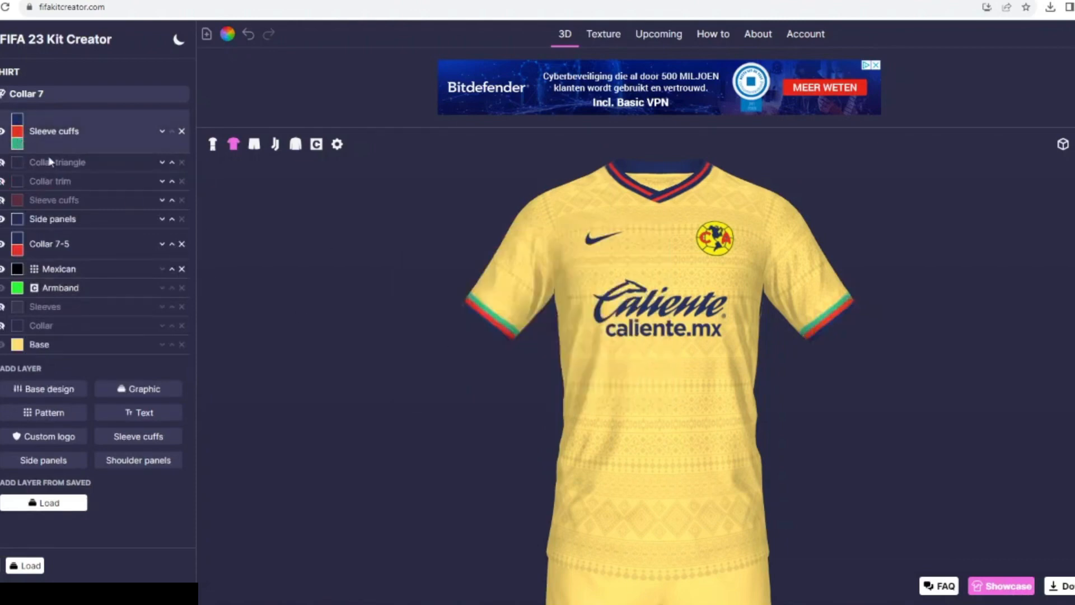
left_click(18, 144)
left_click(437, 347)
left_click(641, 384)
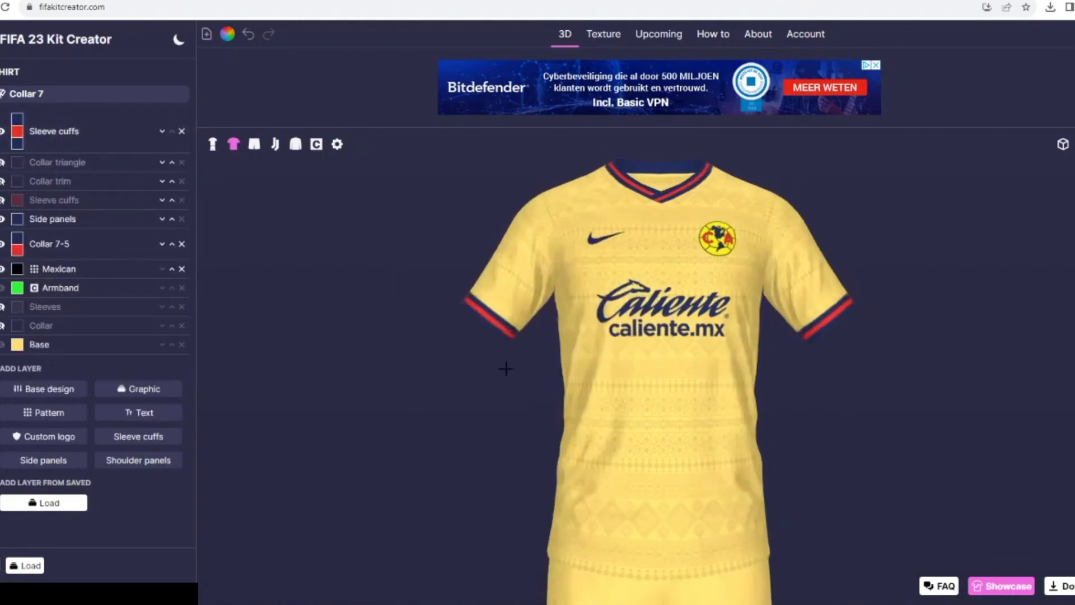
- Turn on a border for the shirt's Nike brand logo, team crest and Caliente sponsor logo
left_click(0, 162)
left_click(66, 132)
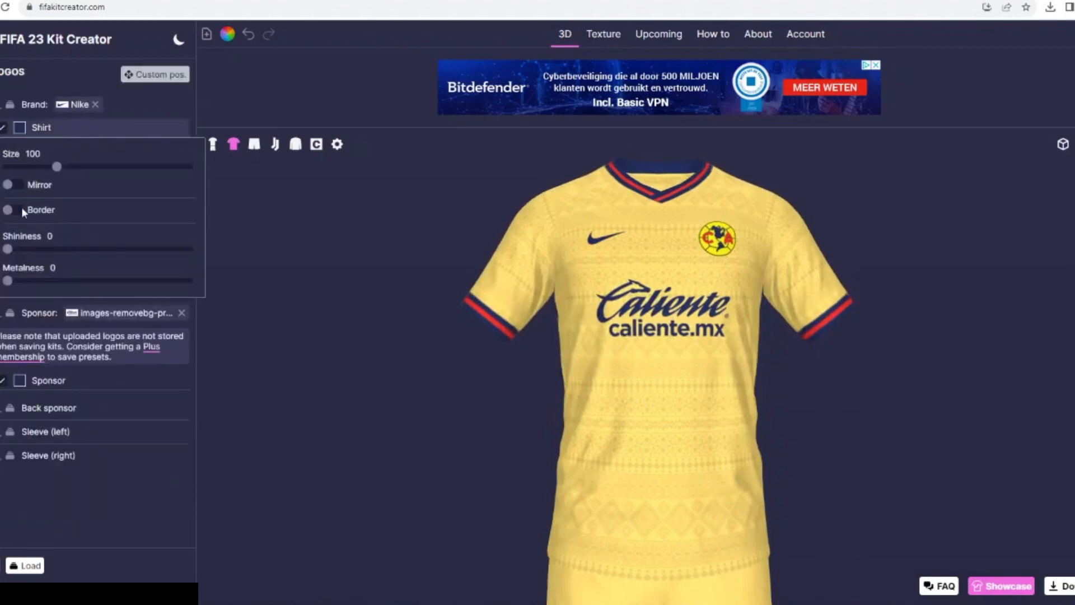
left_click(21, 210)
left_click(49, 147)
left_click(78, 306)
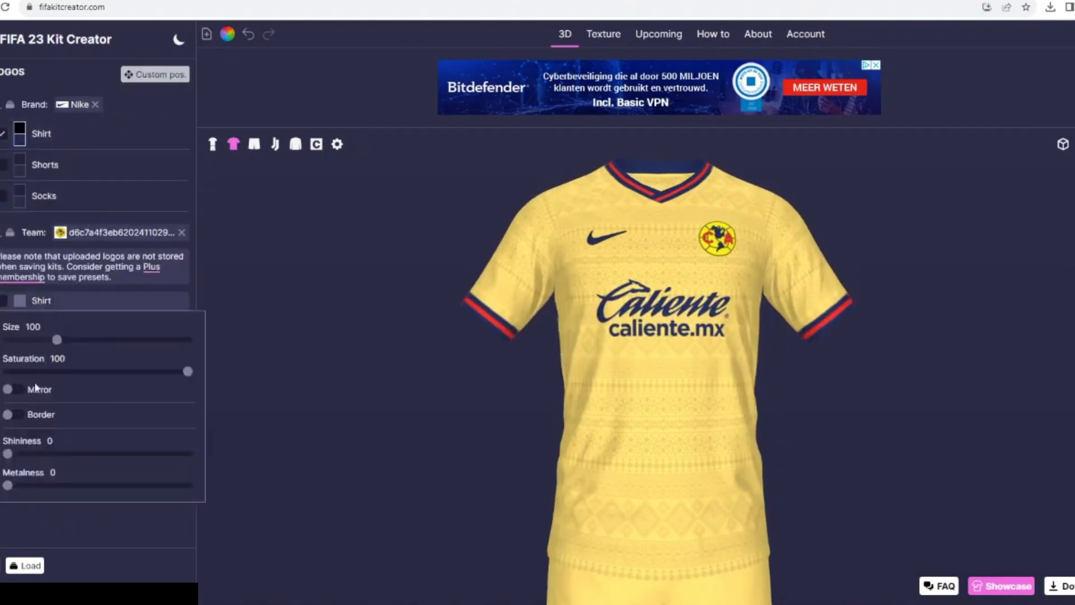
left_click(78, 306)
left_click(48, 445)
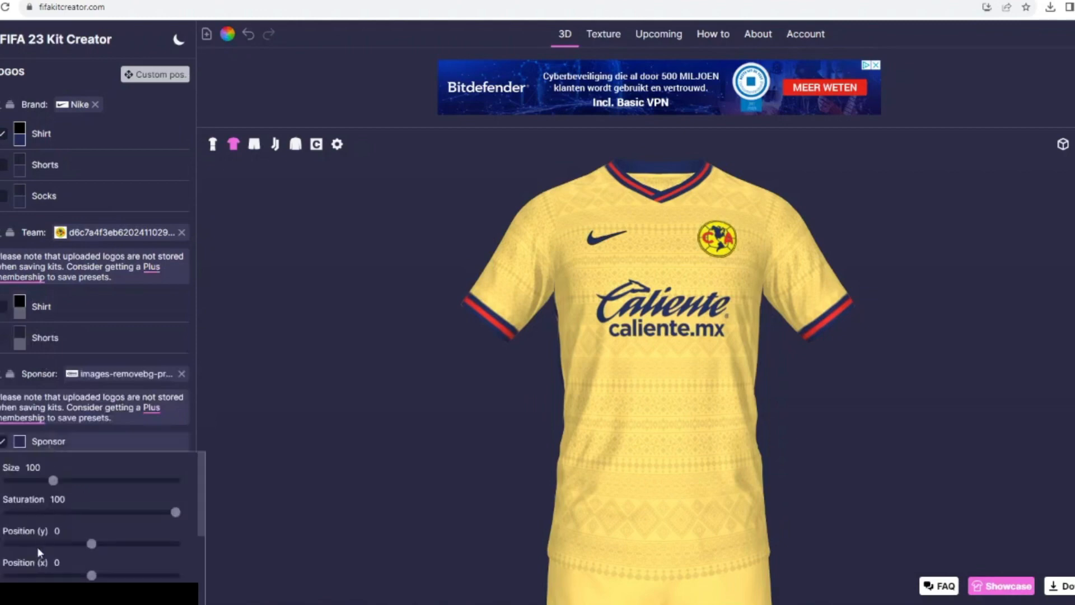
scroll(37, 546, "down", 2)
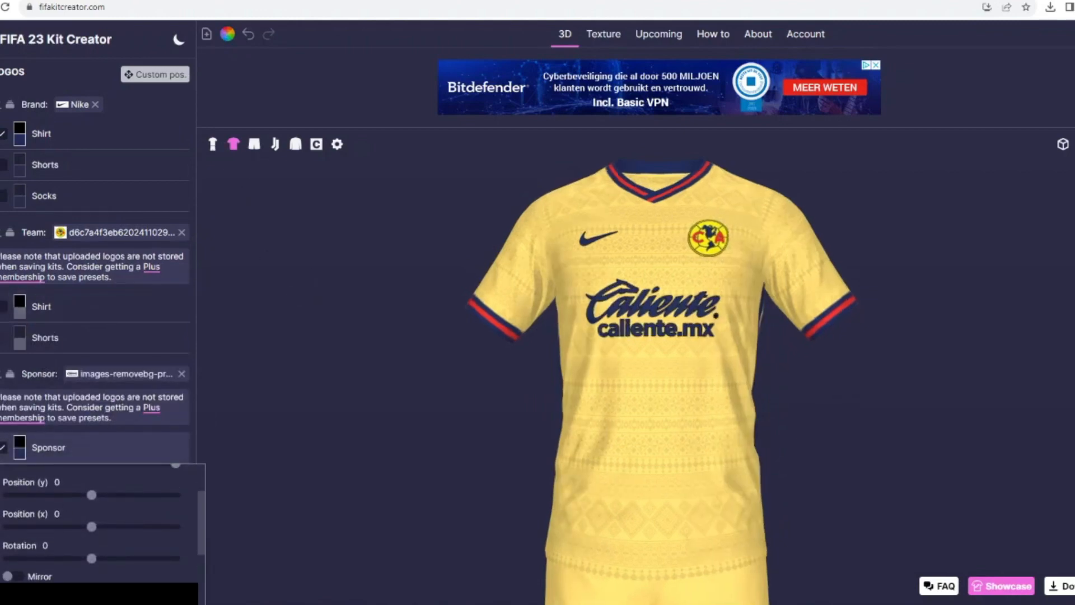
- Open the Mexican pattern layer's settings and show the full kit in the 3D preview
left_click(2, 112)
left_click(52, 274)
scroll(83, 558, "down", 4)
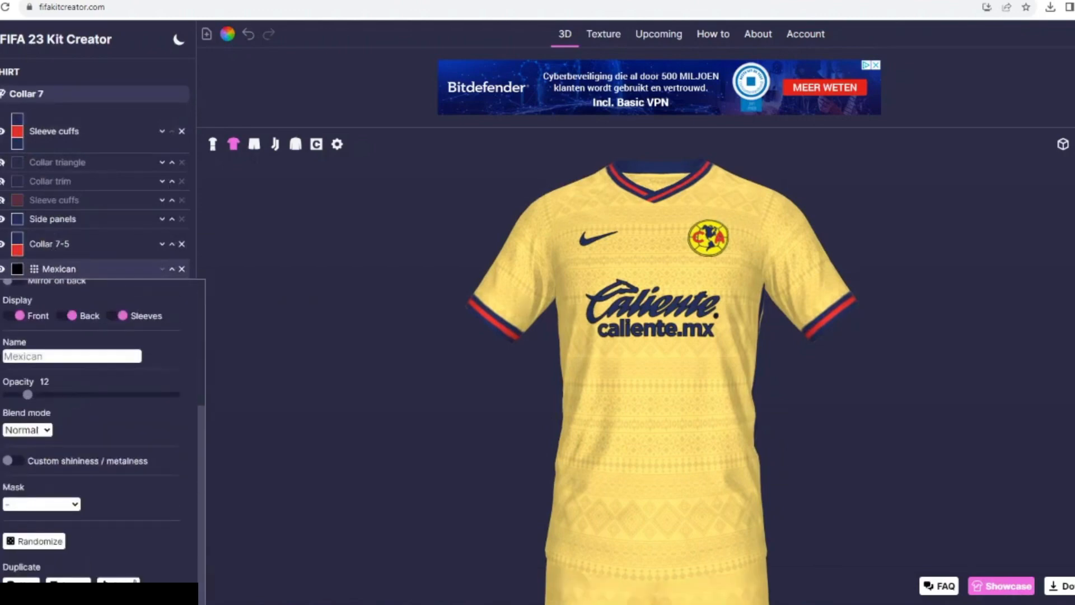
left_click(216, 143)
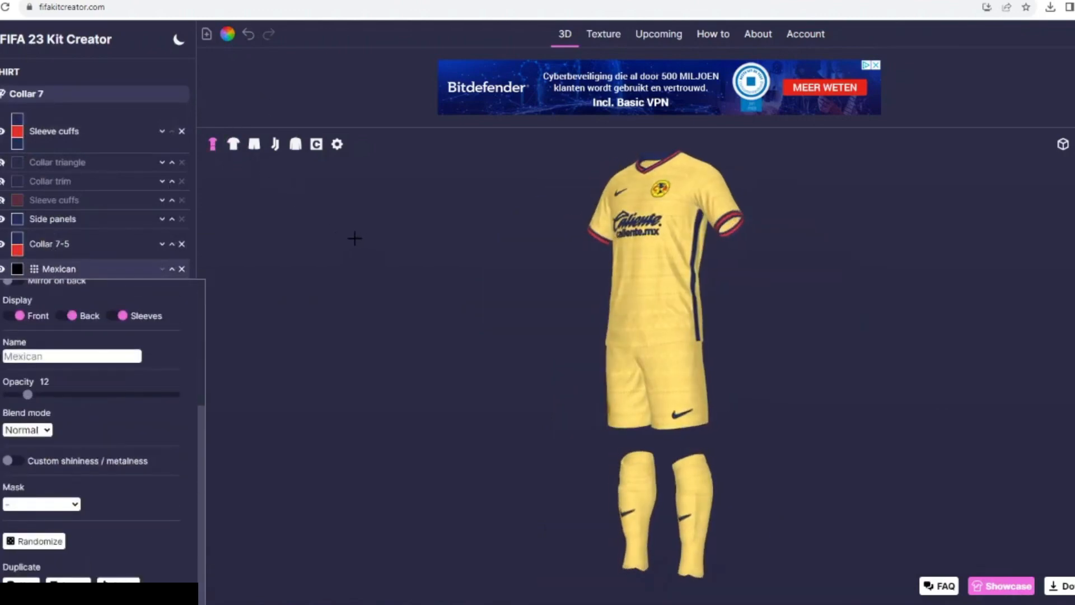
- Enable printing on the back of the shirt and turn on its border
left_click(233, 144)
left_click(2, 168)
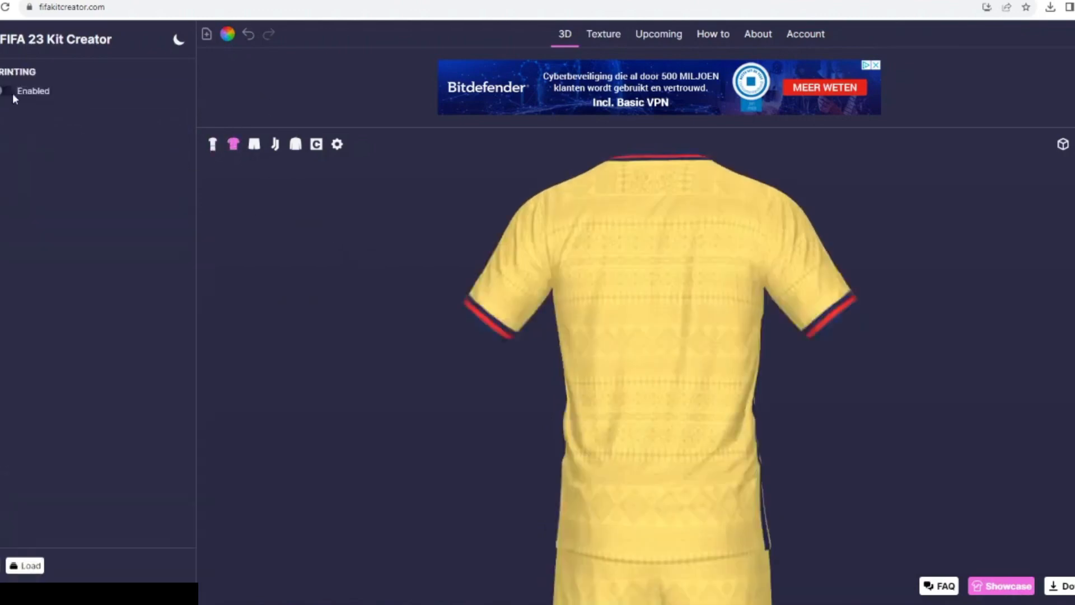
left_click(11, 93)
left_click(4, 111)
left_click(648, 193)
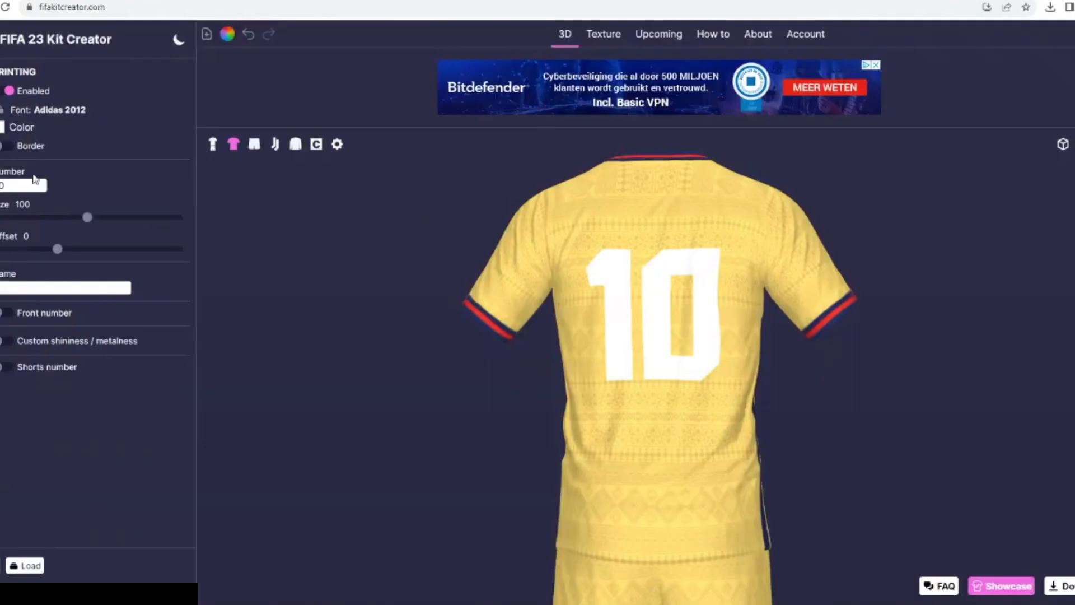
left_click(5, 147)
- Enter the player's name and the number 25 for the shirt's back printing
left_click(40, 318)
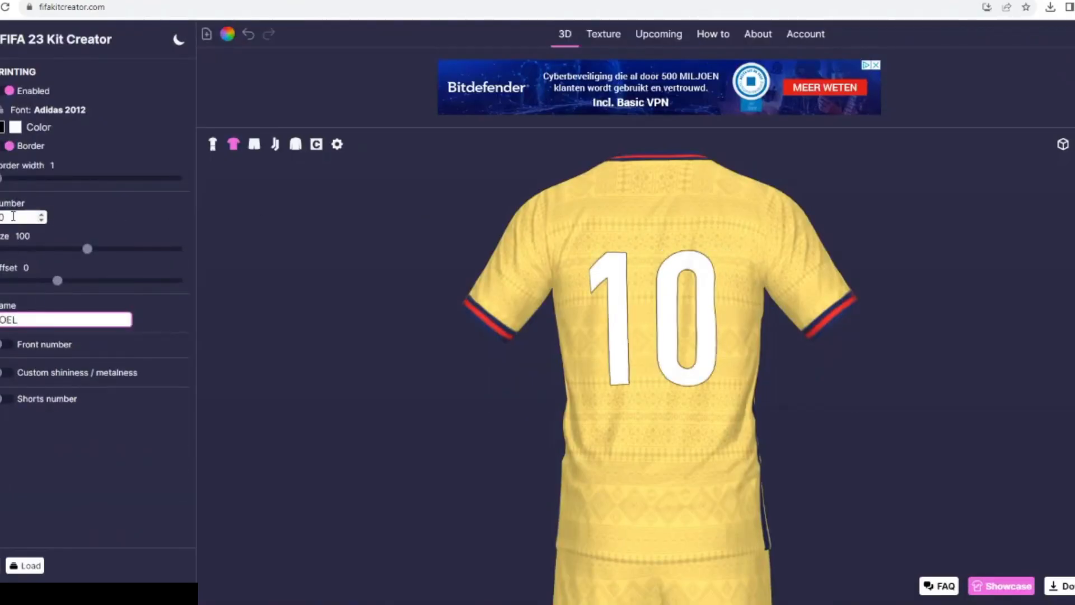
double_click(12, 216)
left_click(89, 216)
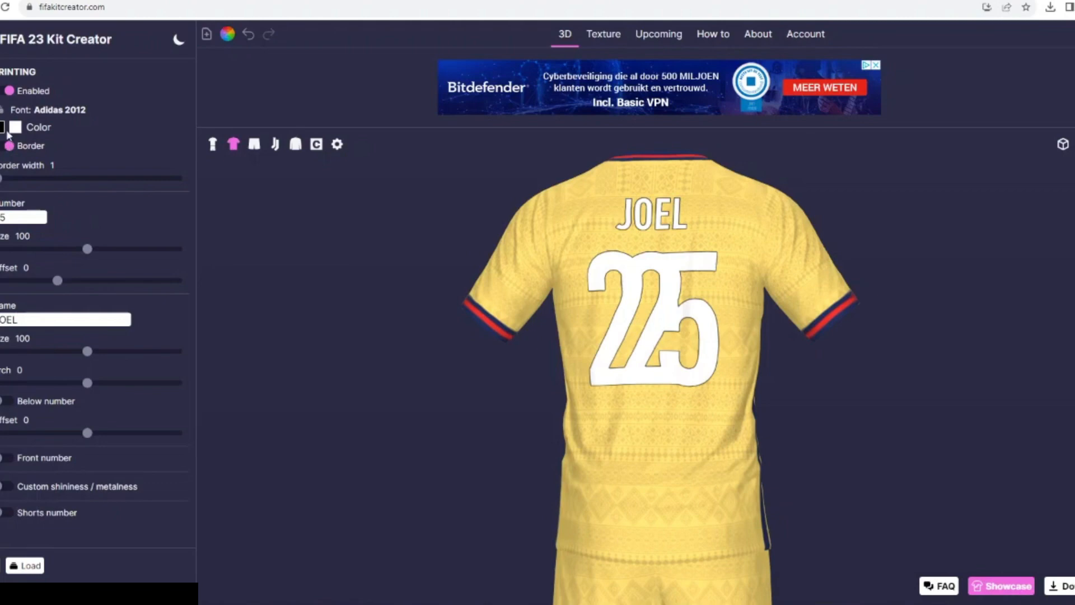
- Color the printed name and number red and nudge the number up and back to 25
left_click(15, 128)
left_click(424, 347)
left_click(602, 383)
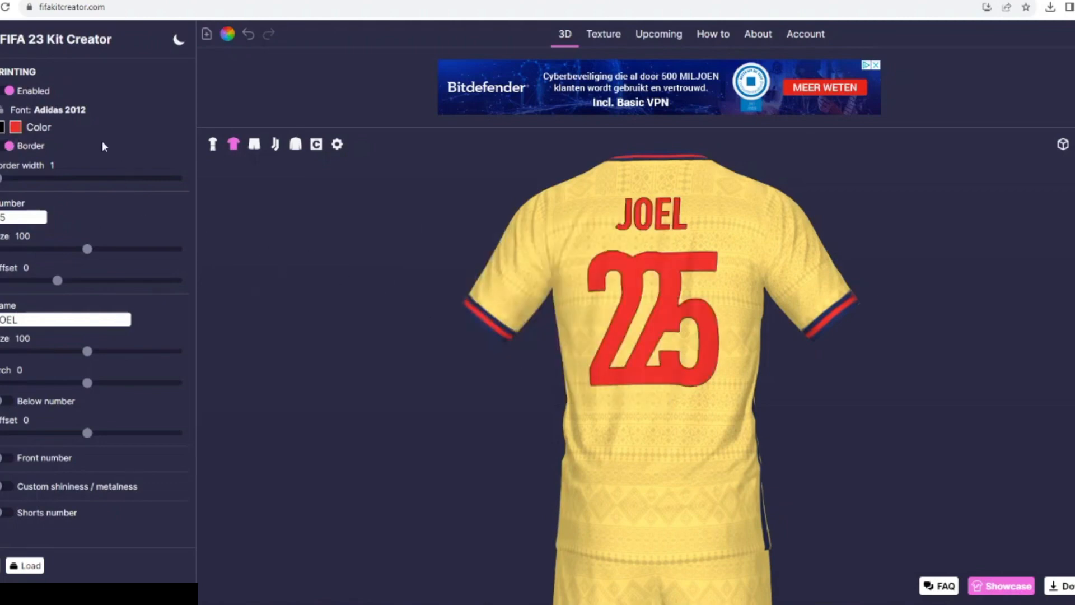
left_click(41, 215)
left_click(42, 220)
- Color the printing's border navy and set its width to 3
left_click(2, 127)
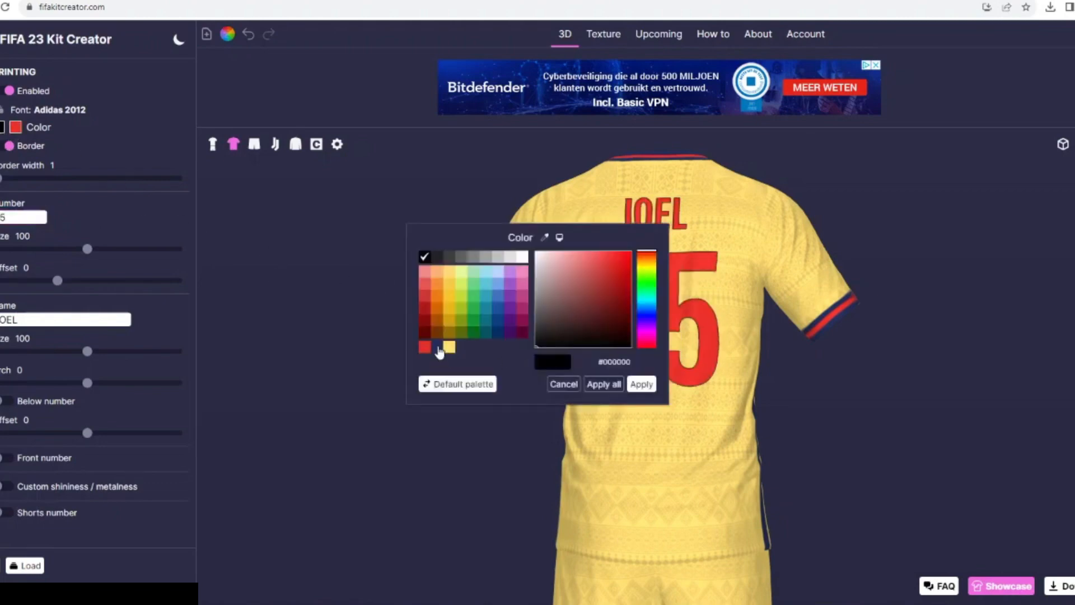
left_click(437, 347)
left_click(641, 387)
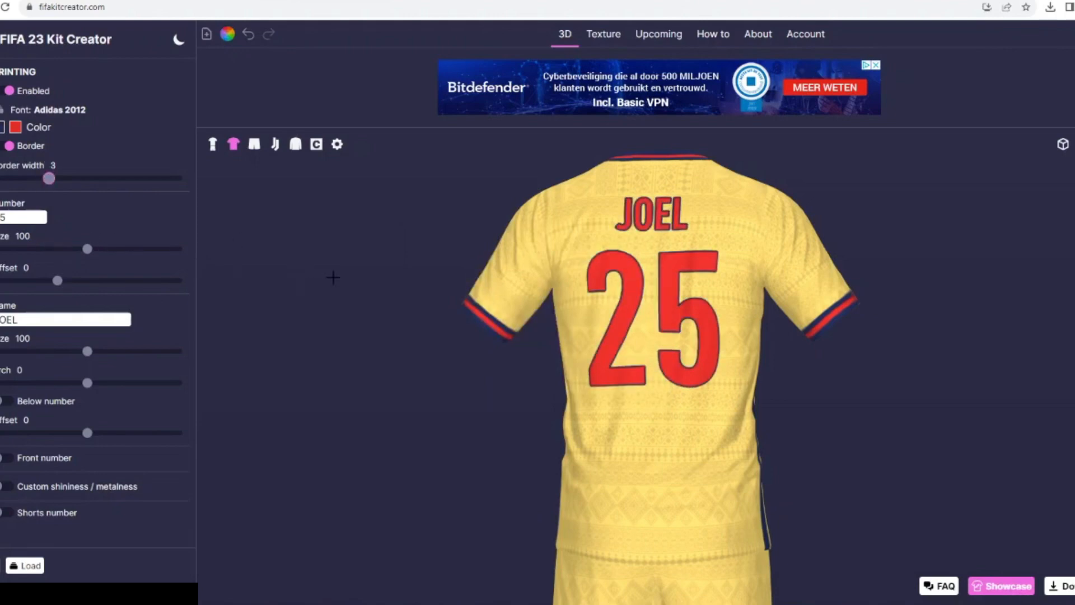
- Set the shirt's Nike logo to navy as first color and red as second, and open its settings
left_click_drag(333, 277, 432, 270)
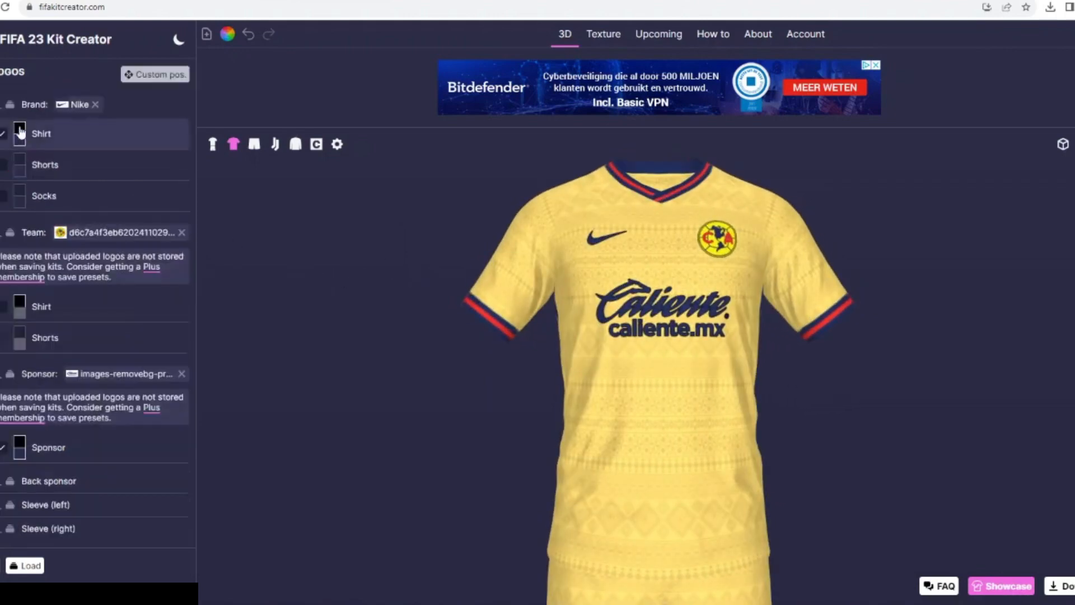
left_click(20, 130)
left_click(439, 348)
left_click(641, 386)
left_click(19, 142)
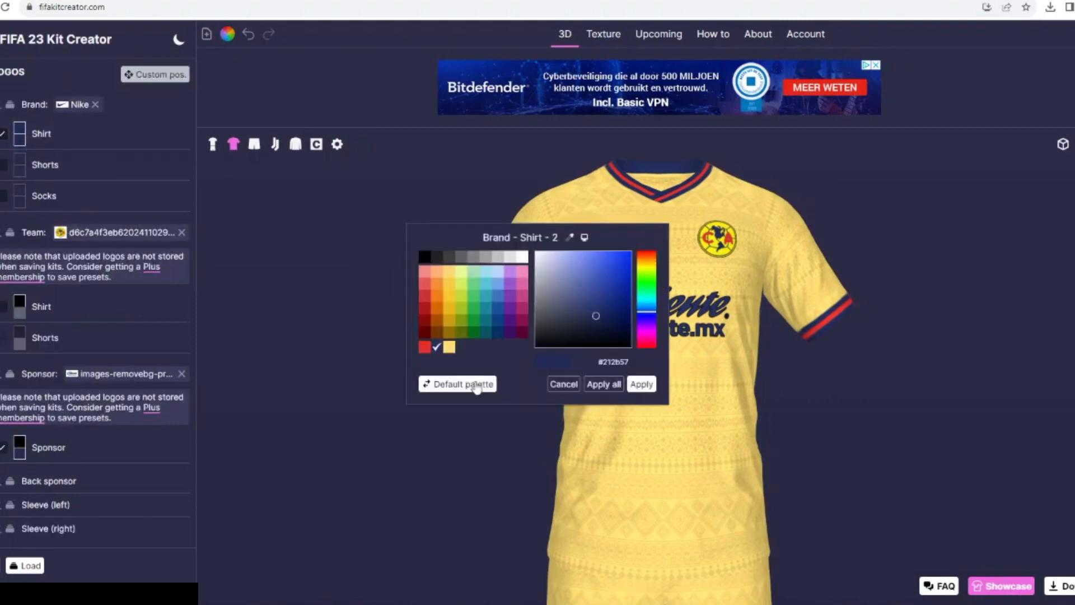
left_click(424, 359)
left_click(641, 388)
left_click(43, 133)
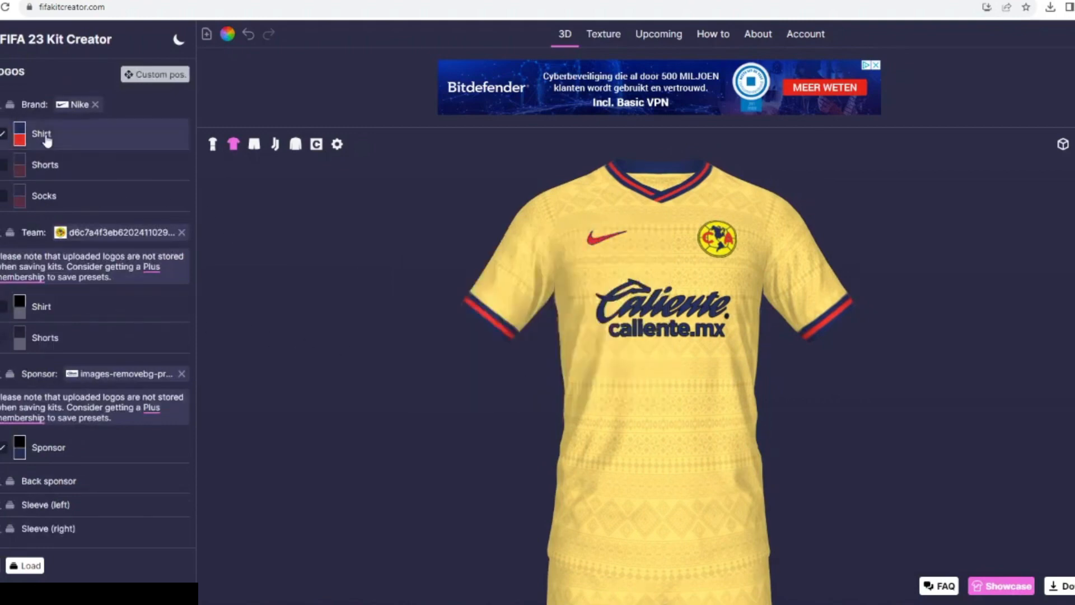
- Set the Caliente sponsor logo's first color to navy and its second color to red
left_click(20, 448)
left_click(449, 354)
left_click(643, 386)
left_click(19, 456)
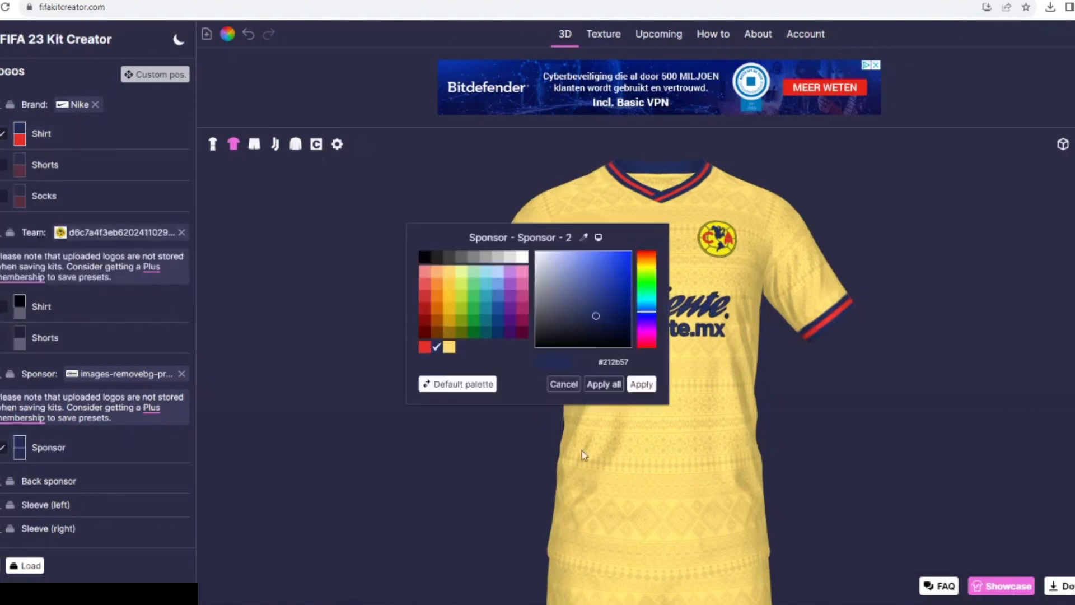
left_click(427, 348)
left_click(639, 385)
- Widen the Caliente sponsor logo's border and set the full kit rotating in the 3D preview
left_click(45, 453)
scroll(43, 521, "down", 3)
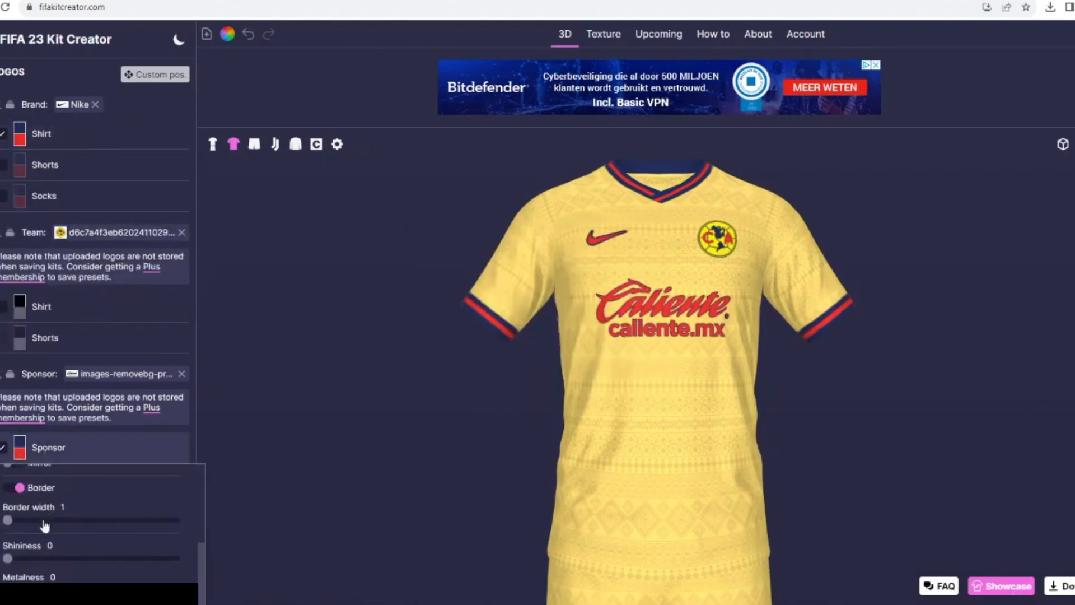
left_click(43, 521)
left_click(92, 442)
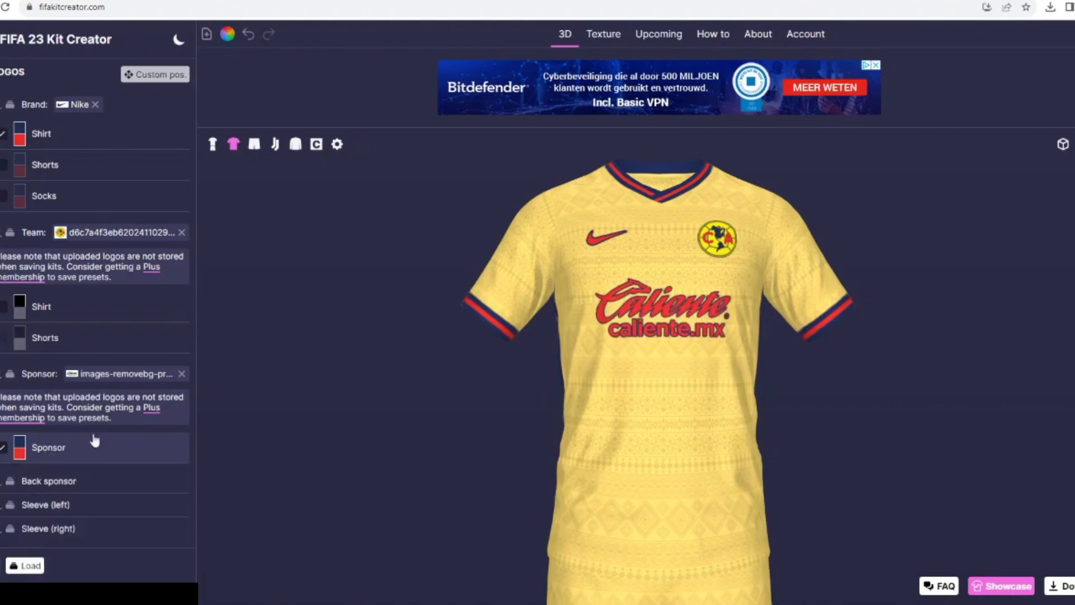
left_click(213, 145)
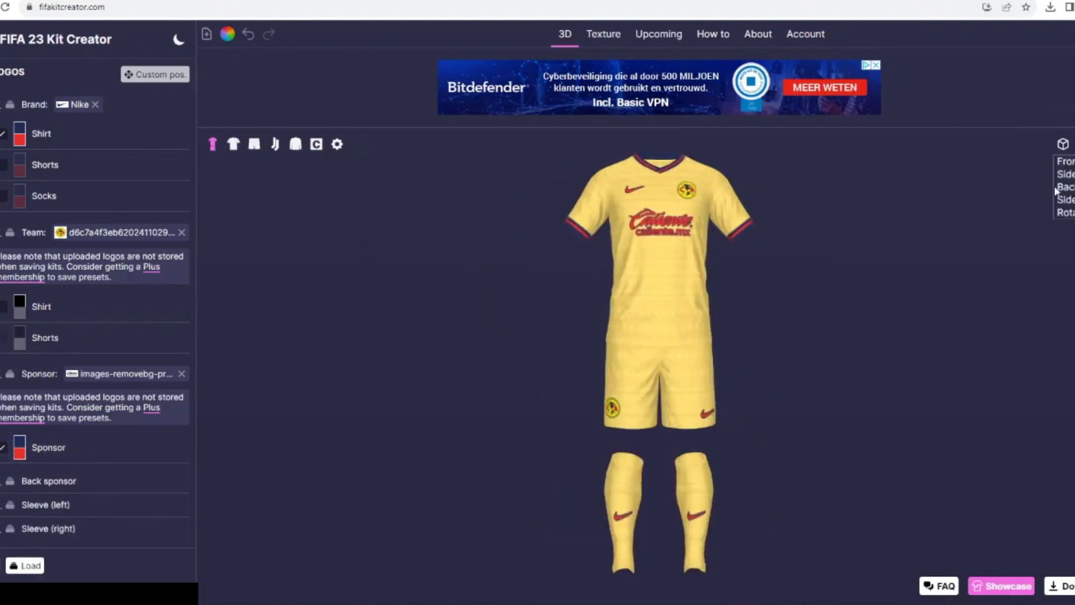
left_click(1062, 145)
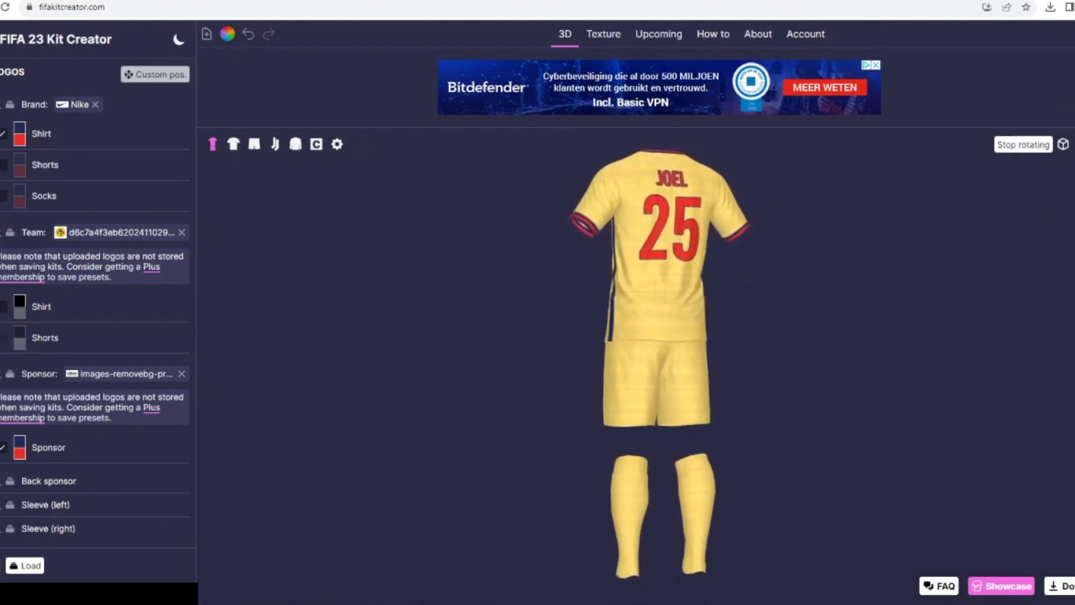
- Replace colors across the whole kit for a navy shirt, shorts and socks with yellow, black-bordered logos
left_click(1, 112)
left_click(3, 219)
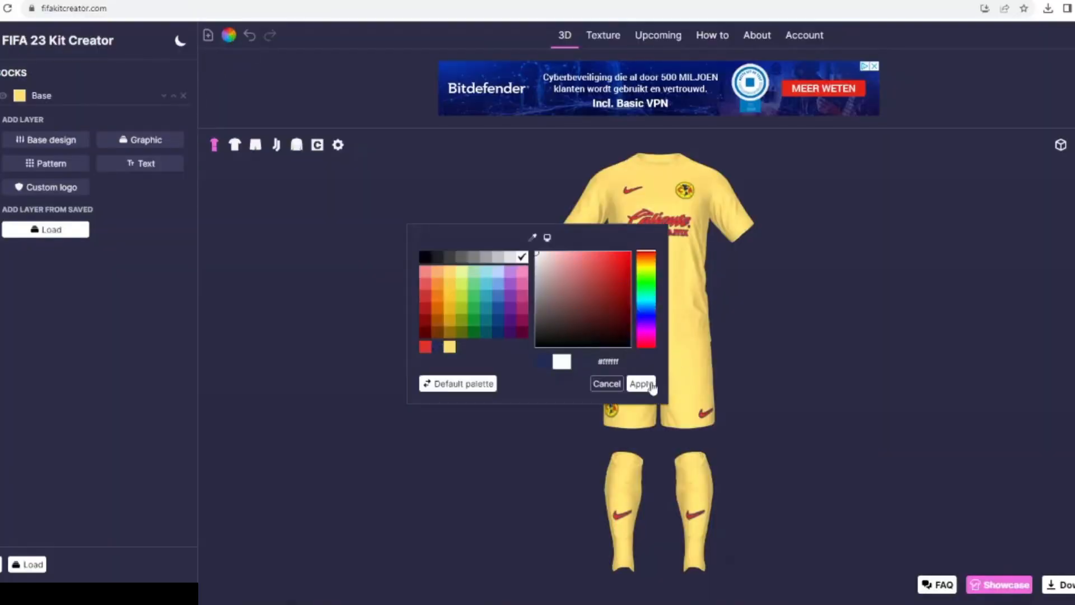
left_click(641, 384)
left_click(562, 306)
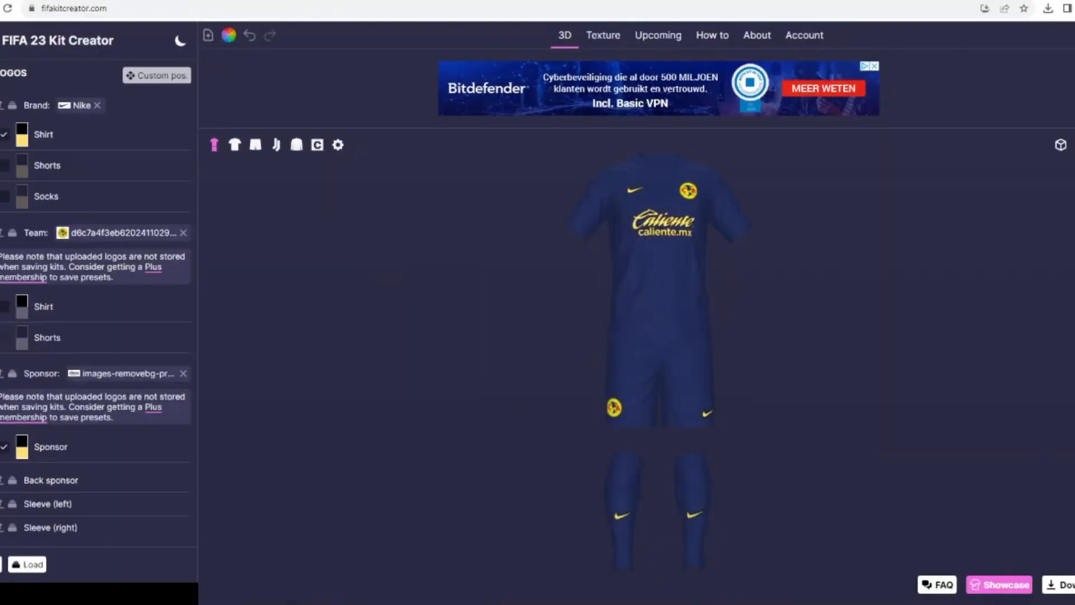
- Remove the borders from the Nike, team and Caliente logos and inspect the shirt from back and front
left_click(22, 135)
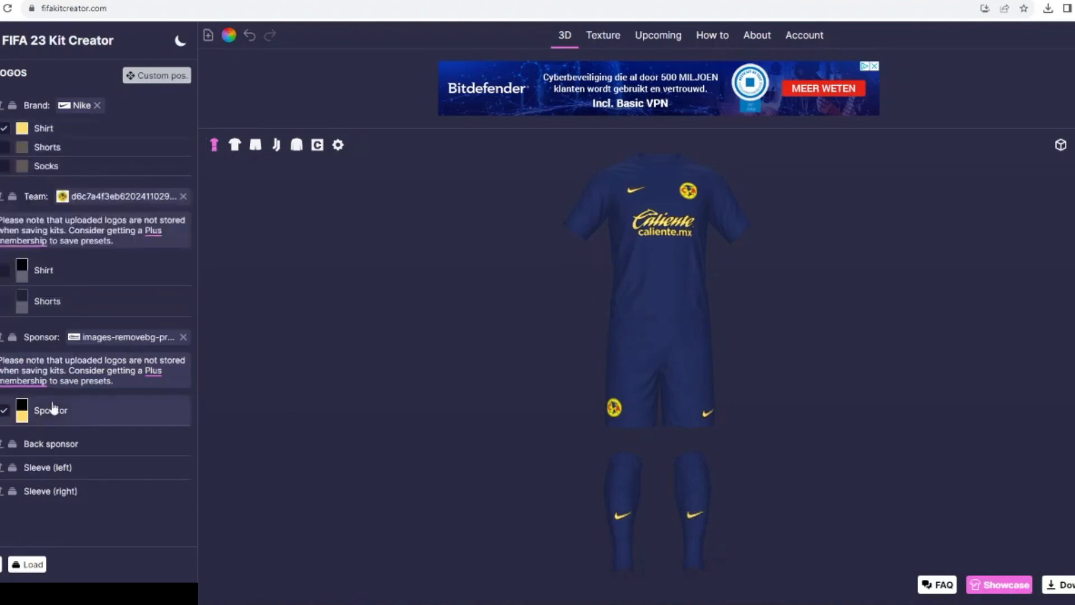
left_click(234, 144)
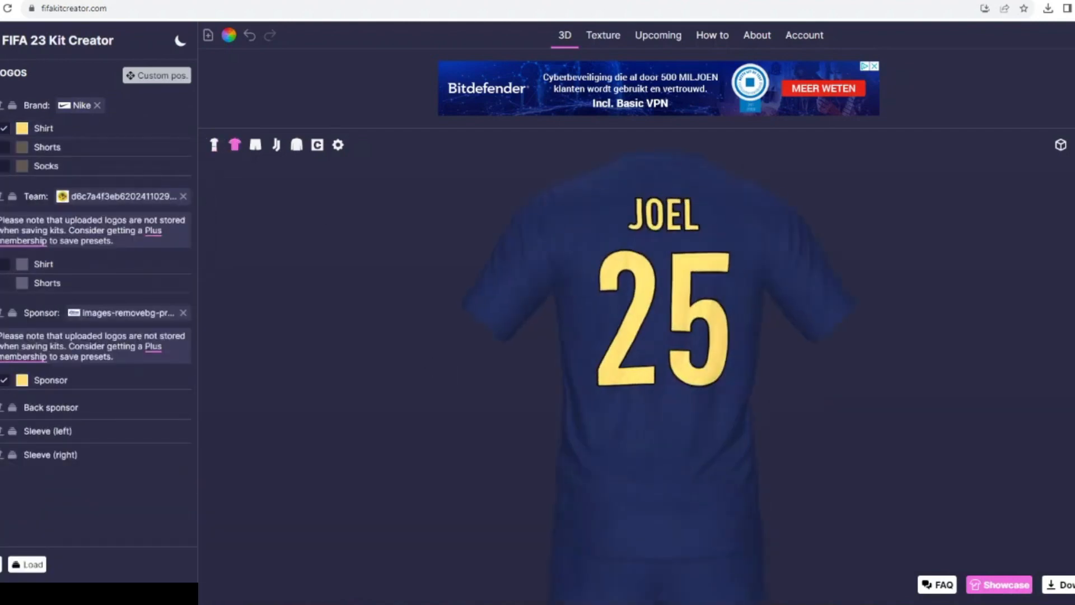
left_click_drag(418, 321, 451, 321)
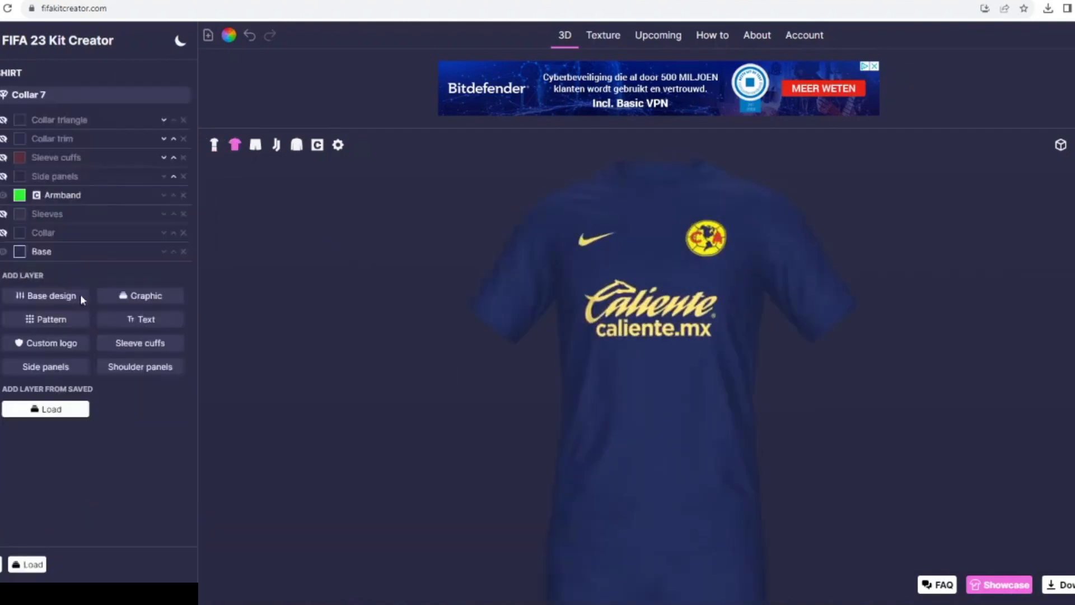
- Filter the pattern library by "ze" and add the Zebra 2 pattern to the shirt
left_click(50, 319)
type("mex")
key("BackSpace")
key("BackSpace")
key("BackSpace")
type("leop")
key("BackSpace")
key("BackSpace")
key("BackSpace")
key("BackSpace")
type("ti")
key("BackSpace")
key("BackSpace")
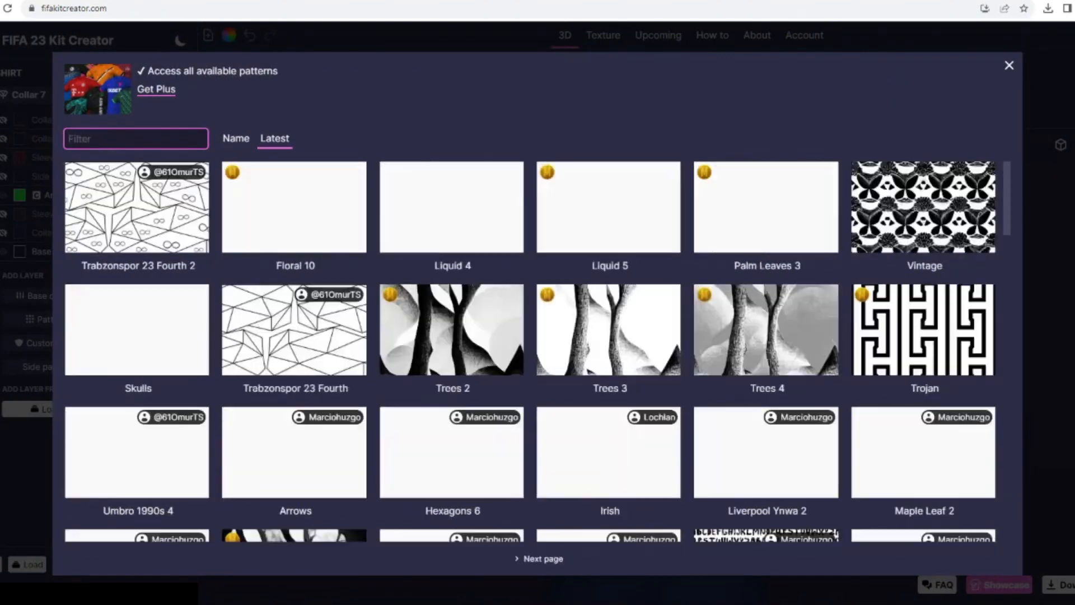
type("ze")
left_click(616, 331)
- Try two dark blue shades on the shirt's Zebra 2 pattern
left_click(19, 194)
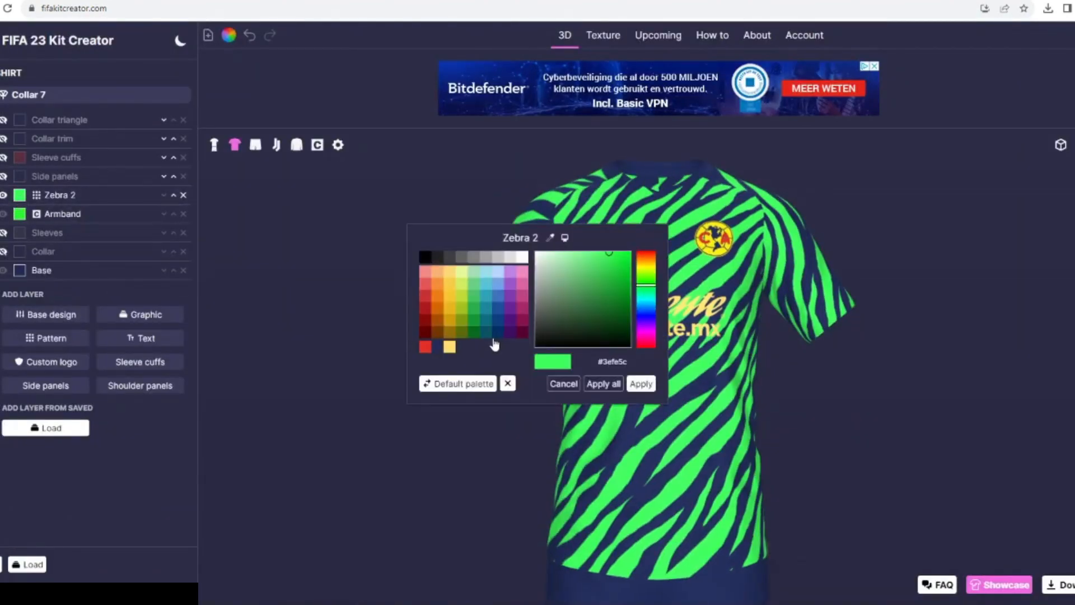
left_click(496, 332)
left_click(640, 384)
left_click(20, 195)
left_click(496, 320)
left_click(640, 383)
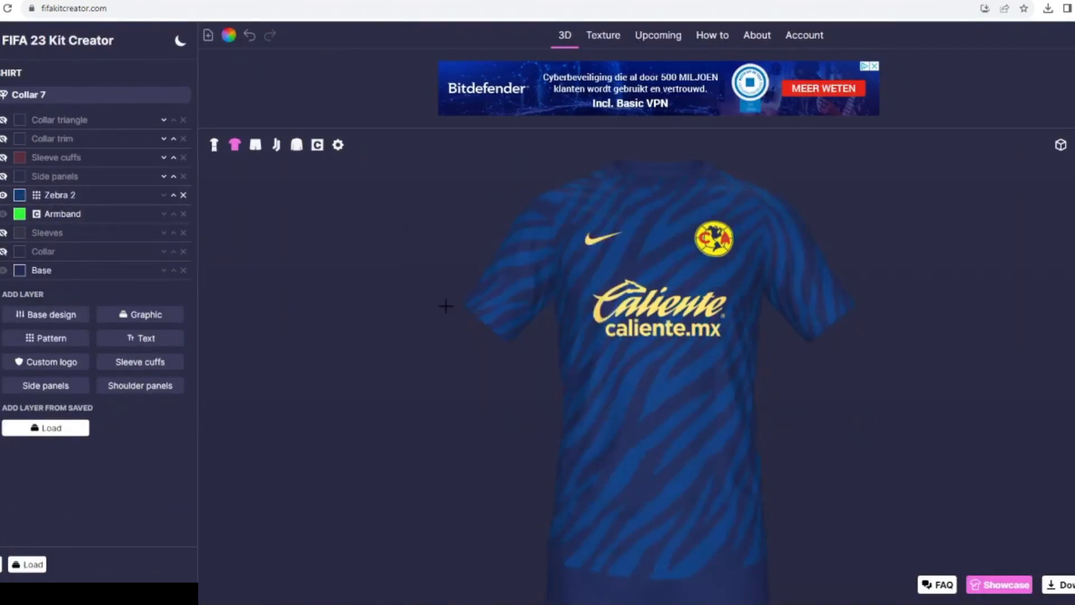
- Try the Zebra 2 pattern in red, and delete the layer from the shirt
left_click(55, 195)
left_click(19, 195)
left_click(425, 346)
left_click(640, 384)
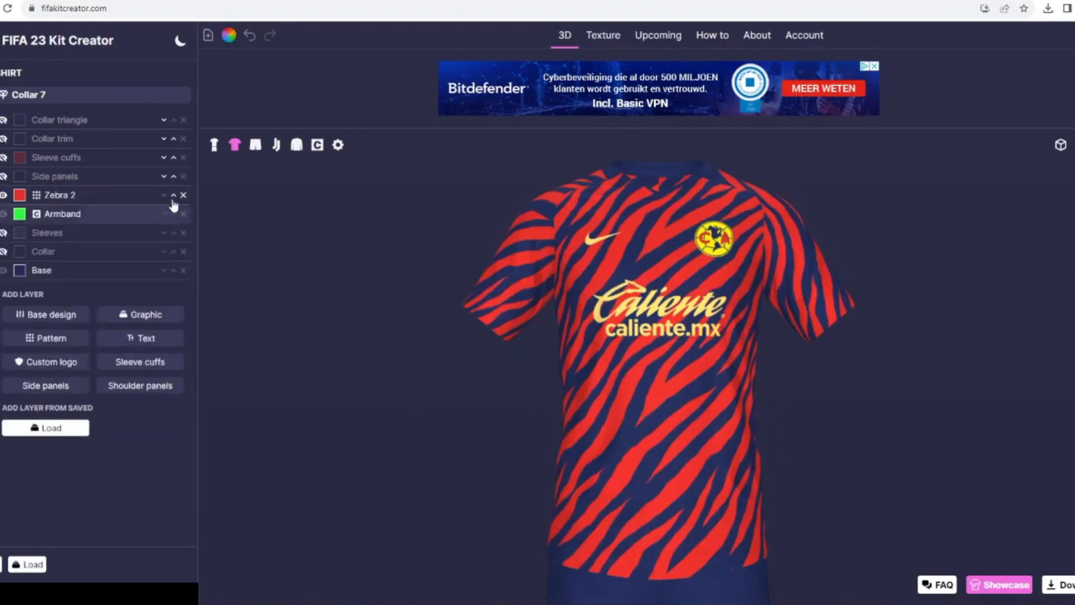
left_click(183, 195)
- Add the Maze 2 pattern to the shirt and enlarge it
left_click(46, 338)
left_click(767, 204)
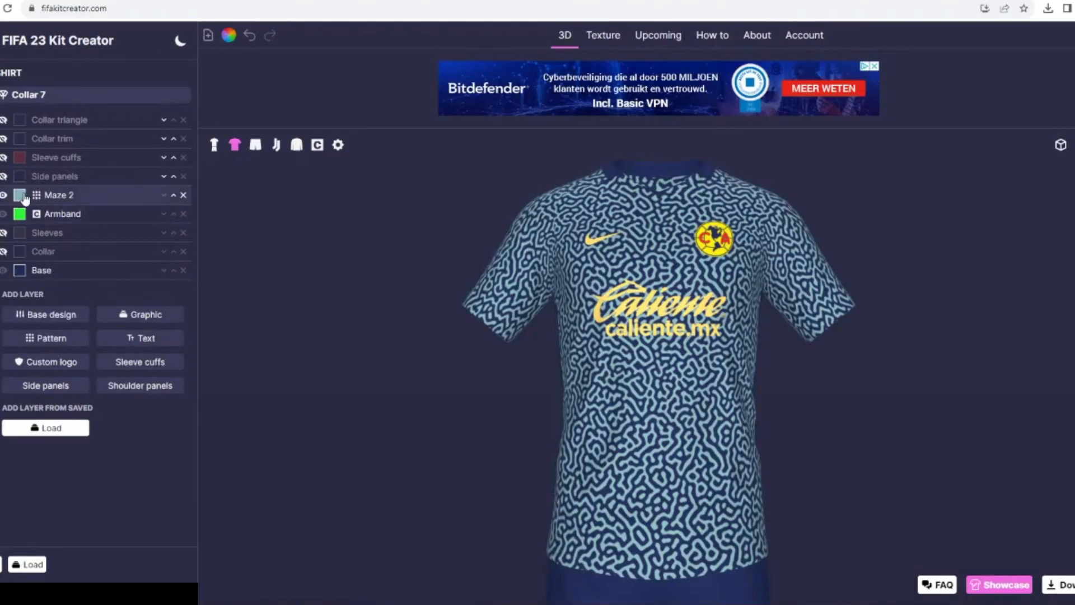
left_click_drag(34, 251, 59, 256)
- Try the Maze 2 pattern in dark blue #093066 and in the palette's yellow
left_click(20, 196)
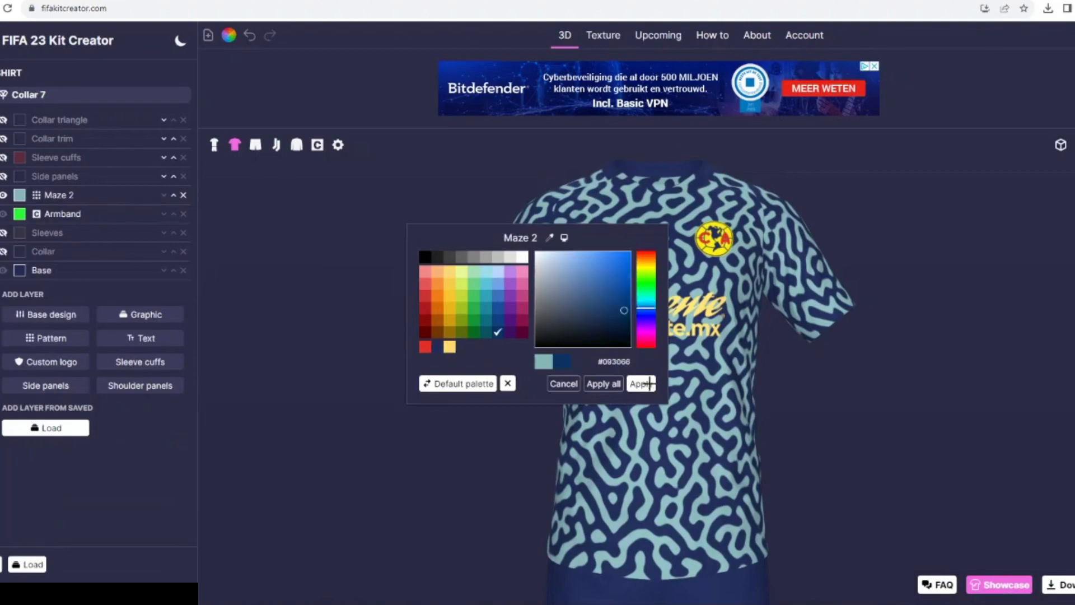
left_click(640, 383)
left_click(20, 194)
left_click(449, 347)
left_click(639, 383)
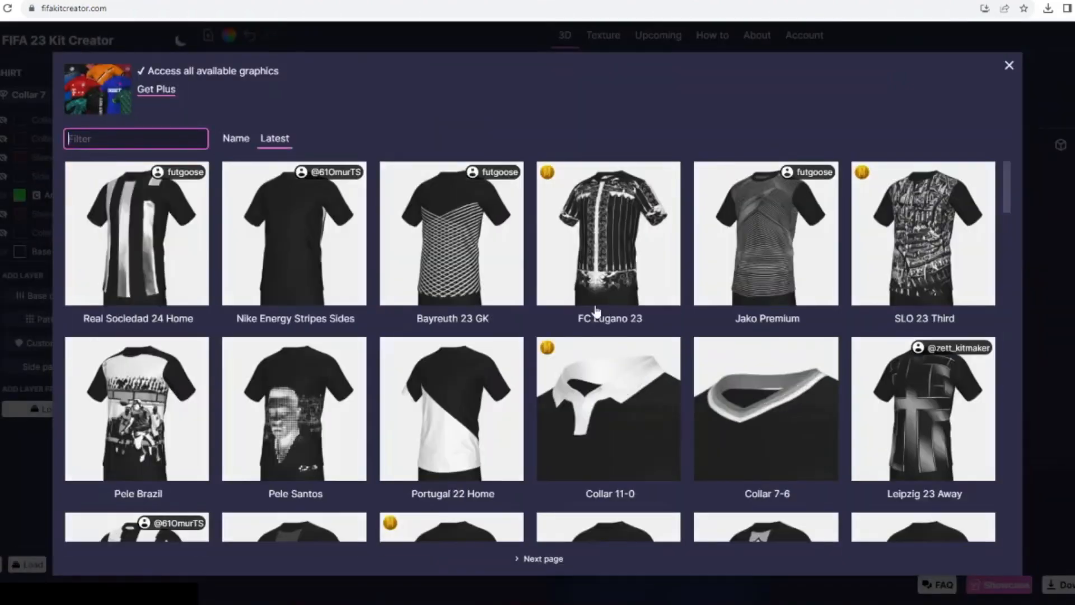
- Browse further into the graphics library and add the Grunge graphic to the shirt
left_click(537, 560)
left_click(573, 560)
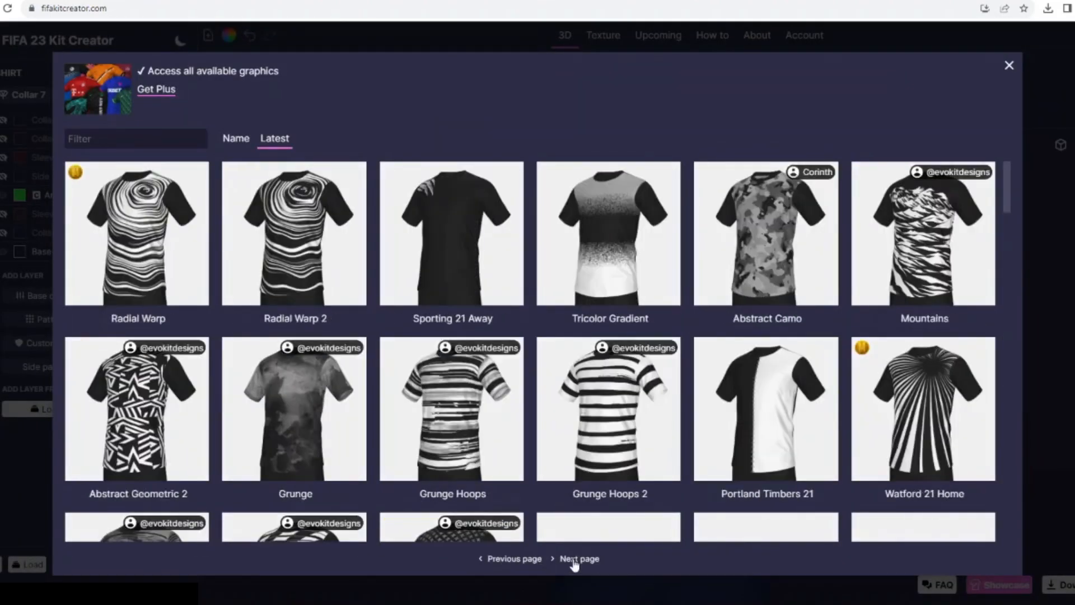
left_click(320, 398)
- Try the Grunge graphic in red, and delete the layer from the shirt
left_click(20, 195)
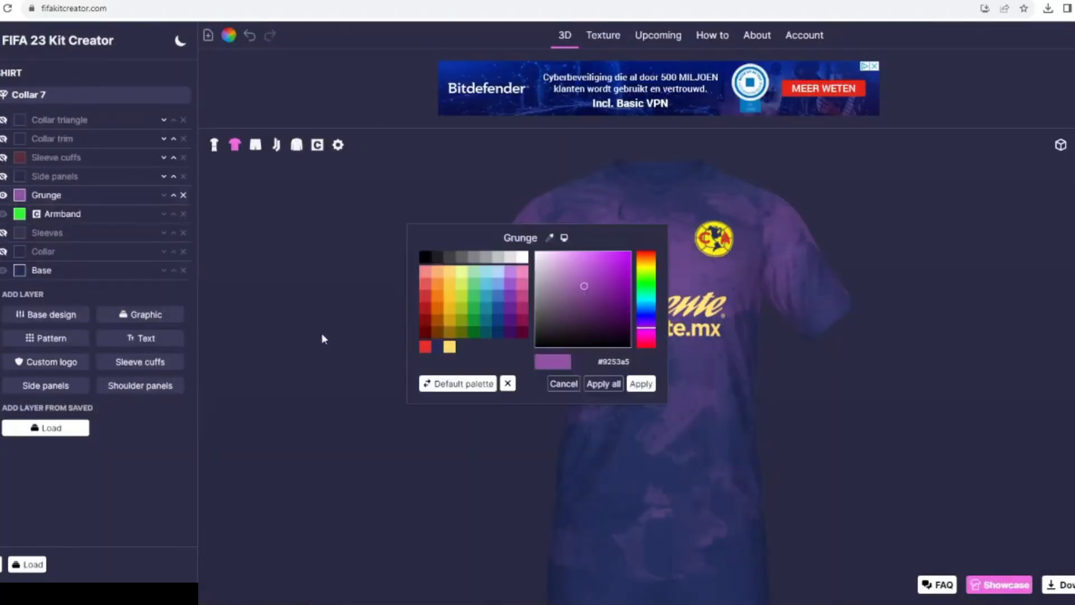
left_click(426, 346)
left_click(640, 383)
left_click(183, 195)
- Add the Mountains graphic to the shirt and color it black
left_click(150, 301)
scroll(641, 372, "down", 3)
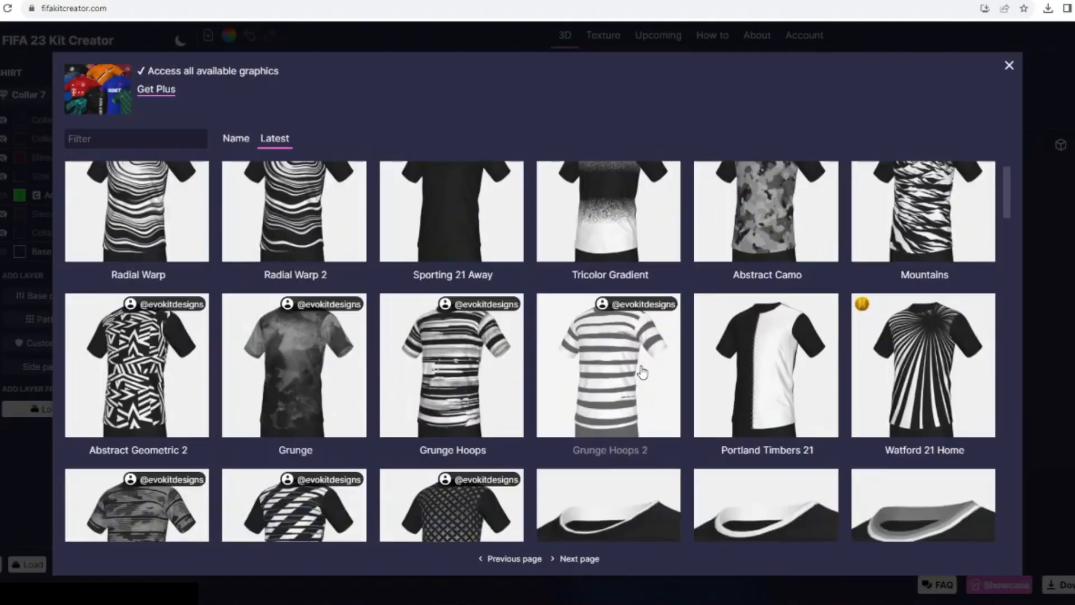
scroll(684, 355, "up", 2)
left_click(922, 241)
left_click(20, 195)
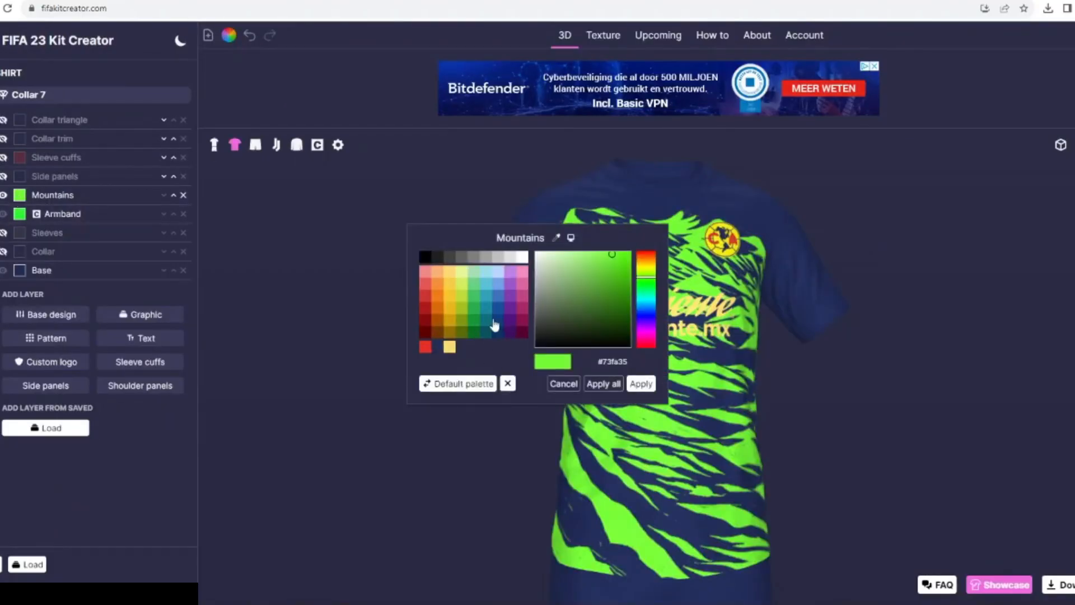
left_click(641, 383)
left_click(58, 211)
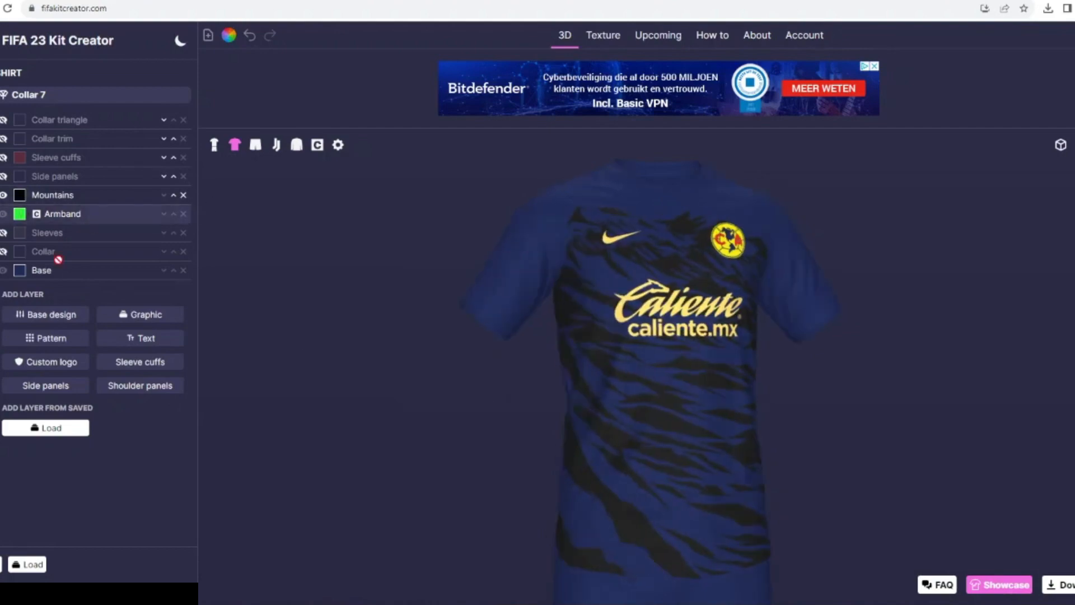
- Browse the graphics library and add the Lazio 21 graphic to the shirt
scroll(724, 343, "down", 10)
scroll(141, 357, "down", 5)
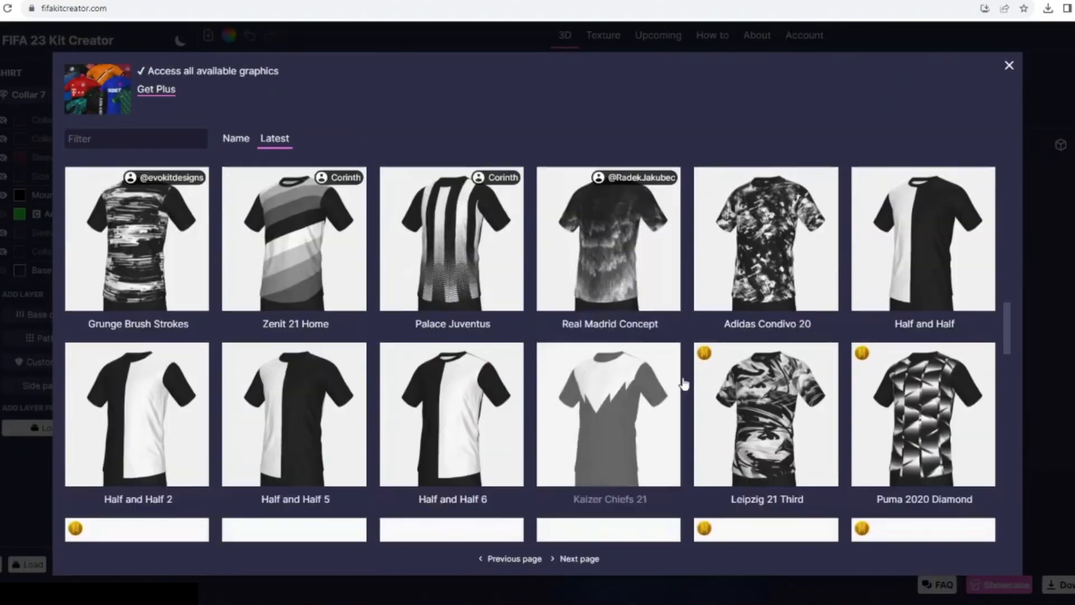
scroll(427, 410, "down", 4)
scroll(427, 410, "down", 10)
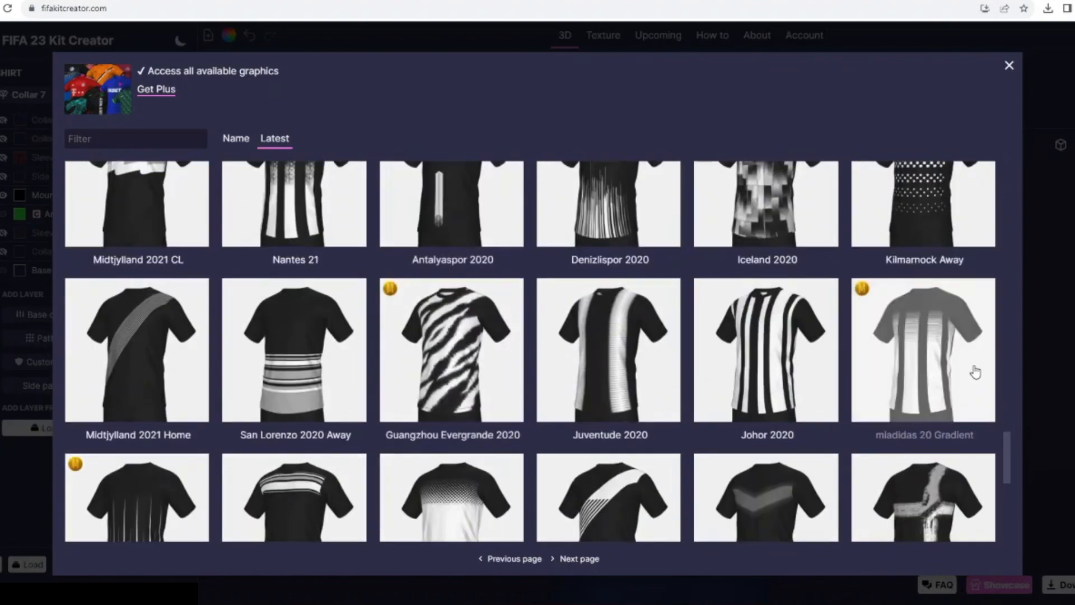
left_click(580, 558)
left_click(315, 195)
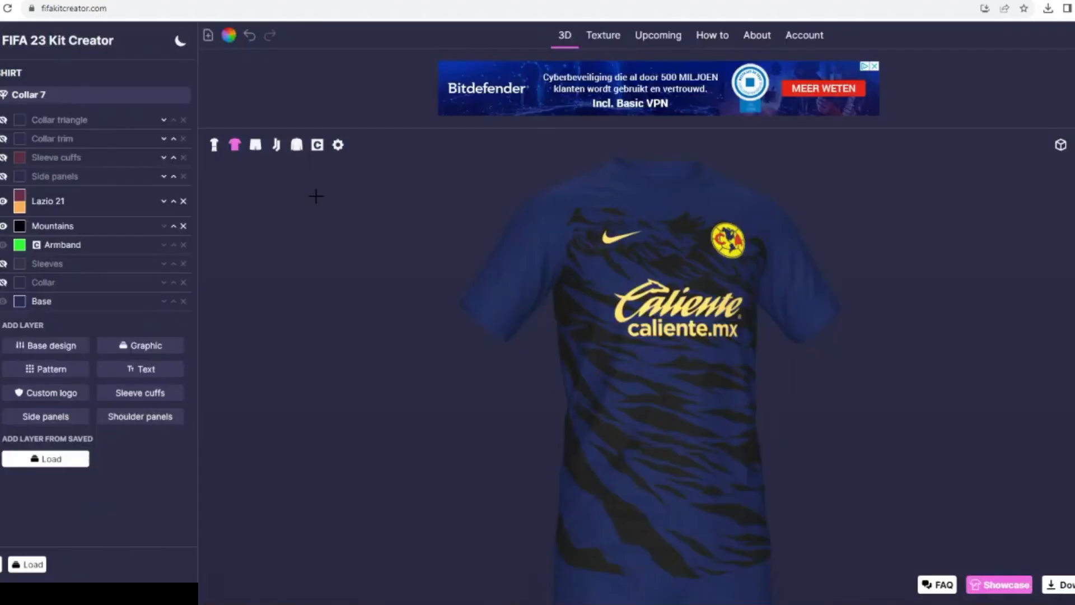
- Try the Lazio 21 graphic in red and yellow
left_click(20, 207)
left_click(450, 348)
left_click(640, 384)
left_click(20, 195)
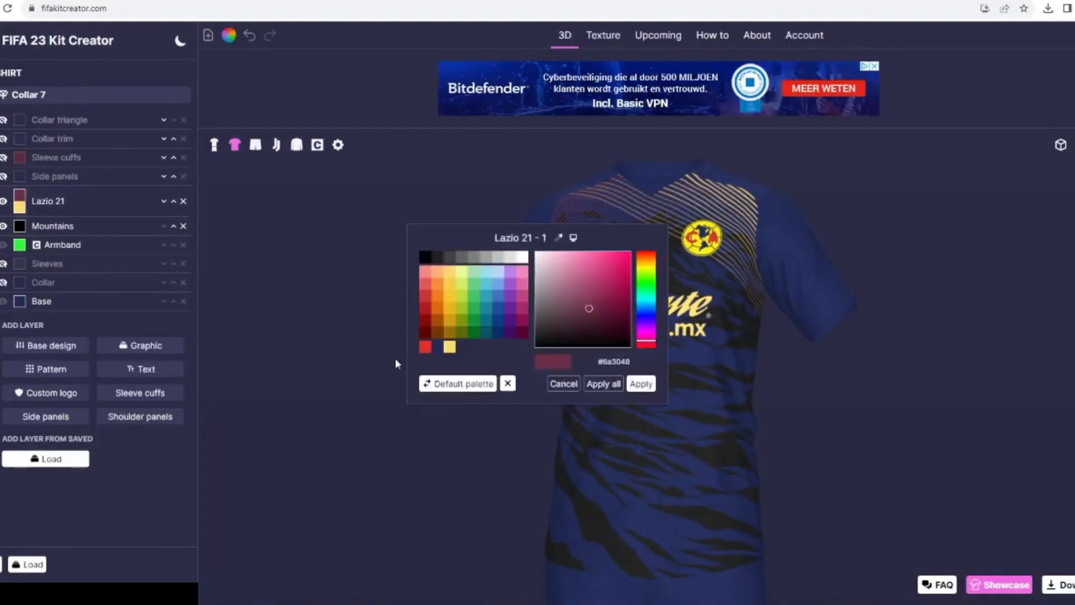
left_click(427, 347)
left_click(640, 383)
- Try black sleeves on the shirt, check them against the Mountains graphic, and hide the Sleeves layer again
left_click(3, 264)
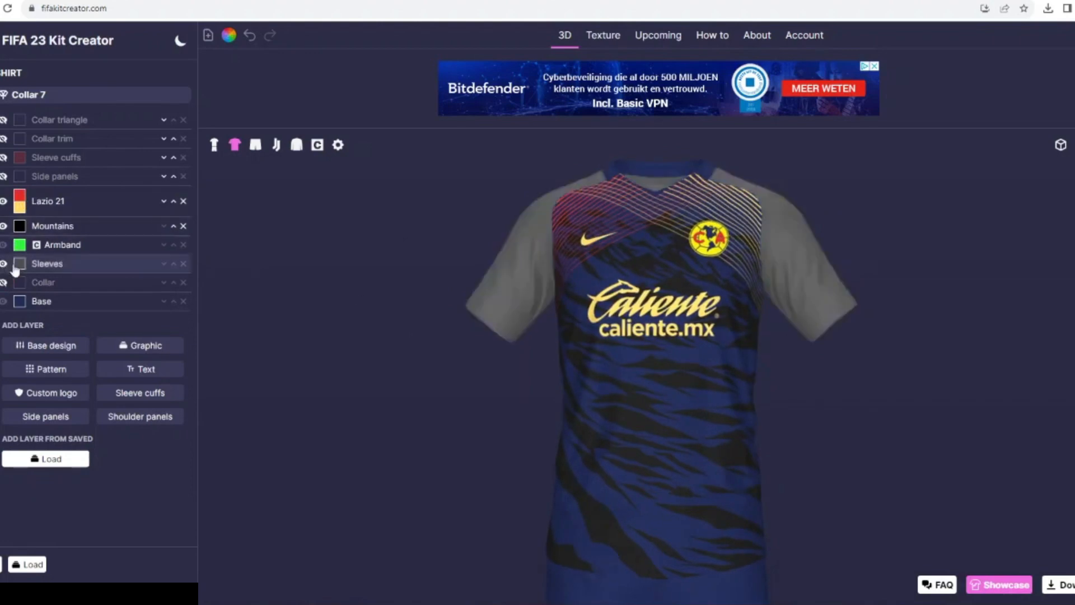
left_click(20, 263)
left_click(425, 257)
left_click(640, 384)
left_click(4, 226)
left_click(3, 226)
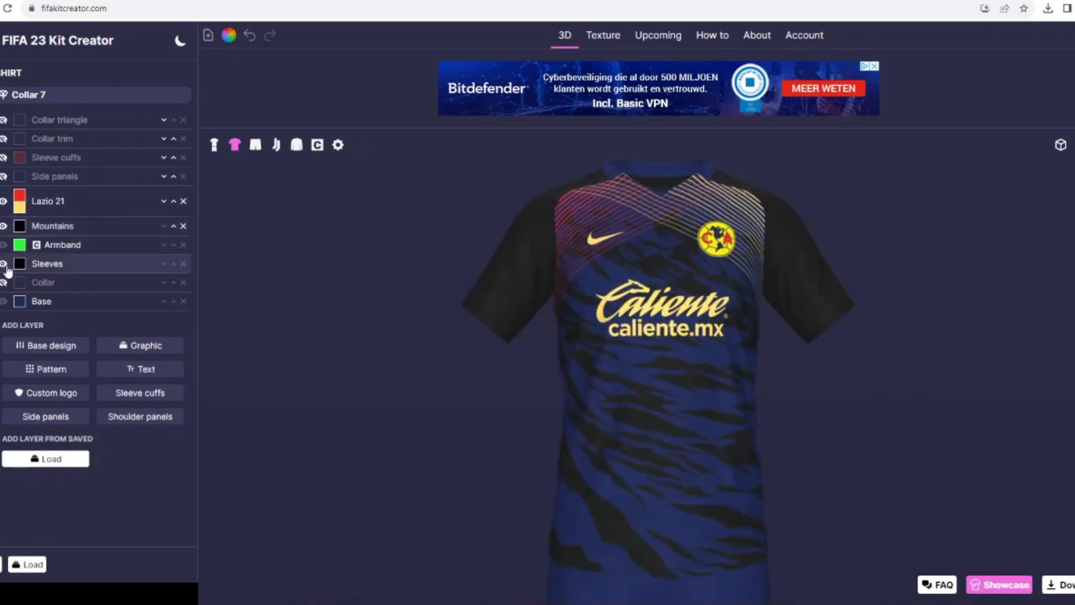
left_click(3, 263)
- Find the Collar 0-4 graphic by searching "colla", add it to the shirt, and change the collar model to Collar 0
left_click(124, 347)
type("colla")
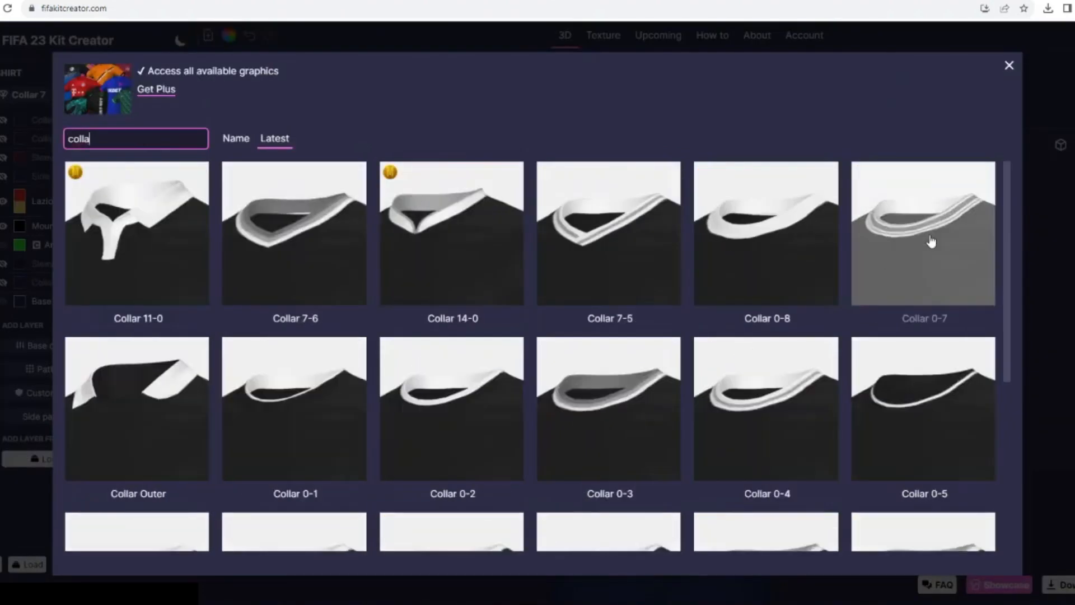
left_click(767, 417)
left_click(84, 94)
scroll(84, 201, "down", 3)
scroll(84, 201, "up", 5)
left_click(44, 106)
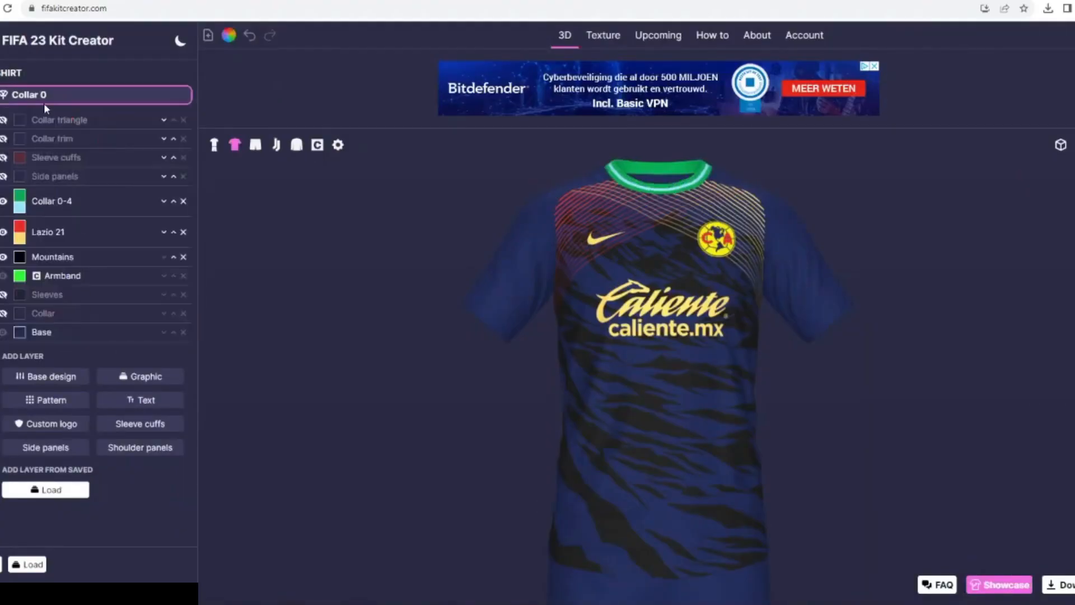
- Try the Collar 0-4 graphic in yellow with red as its second color
left_click(20, 200)
left_click(641, 384)
left_click(20, 207)
left_click(425, 347)
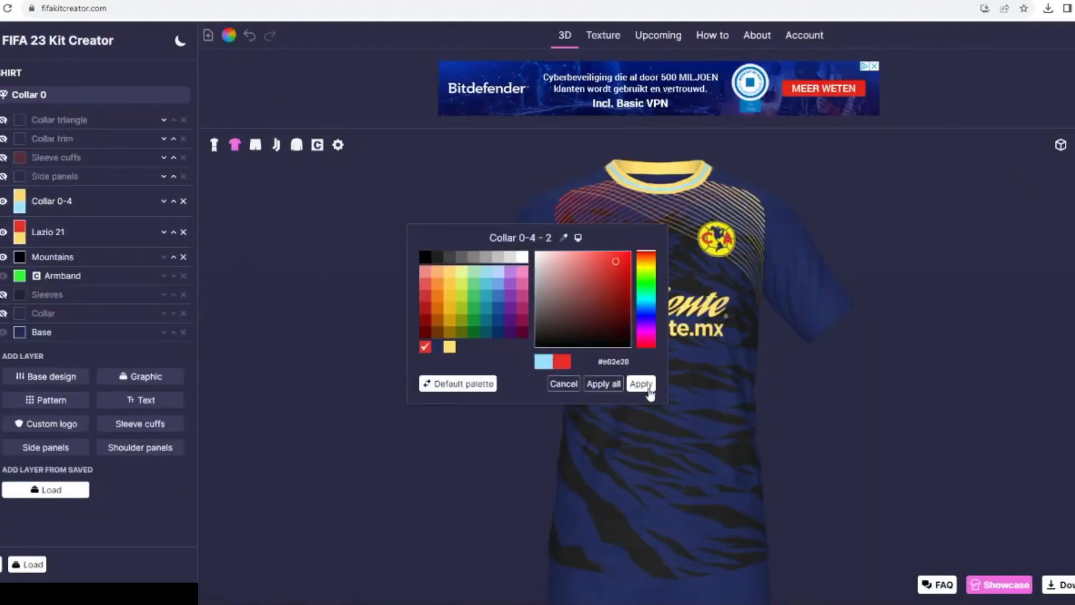
left_click(641, 384)
- Color the Collar 0-4 graphic black with a yellow second color, and delete the Lazio 21 layer
left_click(19, 195)
left_click(425, 256)
left_click(641, 384)
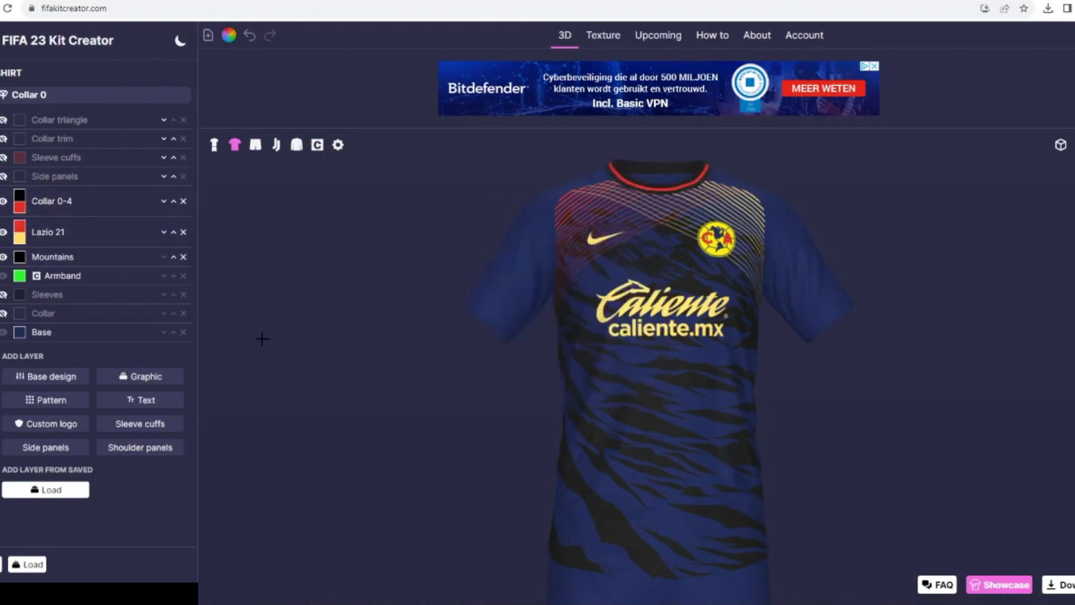
left_click(20, 207)
left_click(449, 346)
left_click(641, 384)
left_click(183, 231)
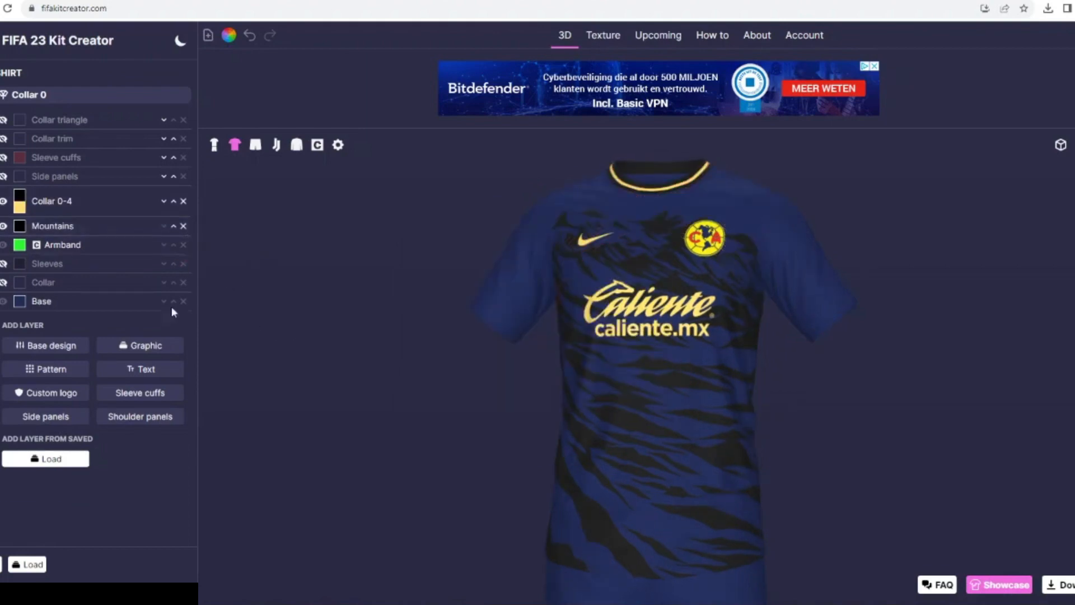
- Add three-color sleeve cuffs to the shirt and color them black, yellow and black
left_click(140, 393)
left_click(22, 132)
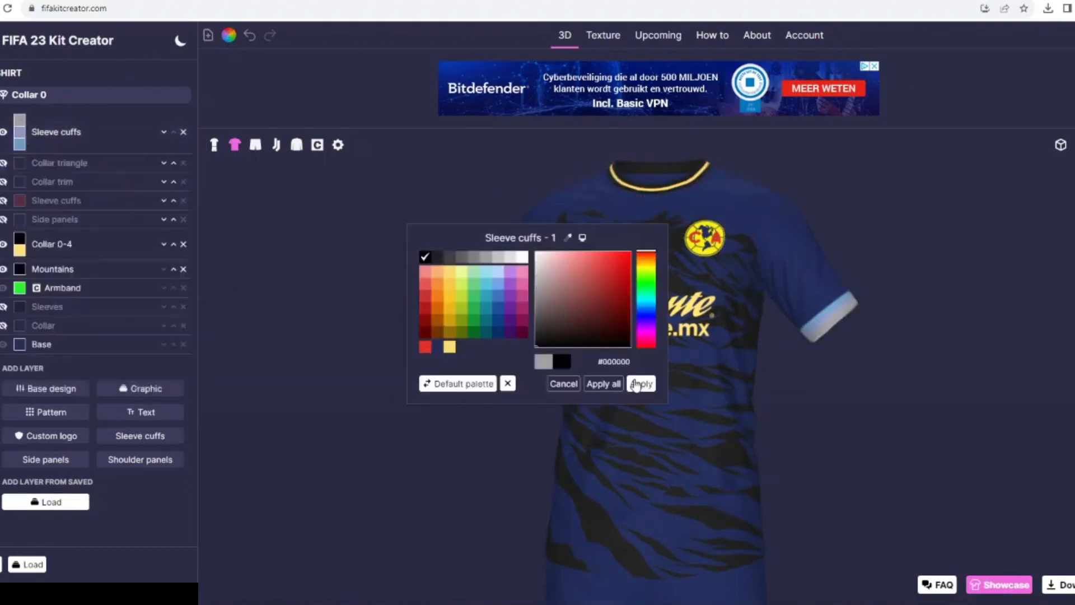
left_click(636, 384)
left_click(20, 133)
left_click(449, 346)
left_click(641, 384)
left_click(20, 144)
left_click(425, 257)
left_click(641, 384)
left_click_drag(389, 339, 442, 311)
- Search the pattern library for "me" and add the Greek Meander 4 pattern to the shirt
left_click(106, 389)
left_click_drag(106, 138, 55, 139)
left_click(40, 412)
left_click(43, 412)
type("me")
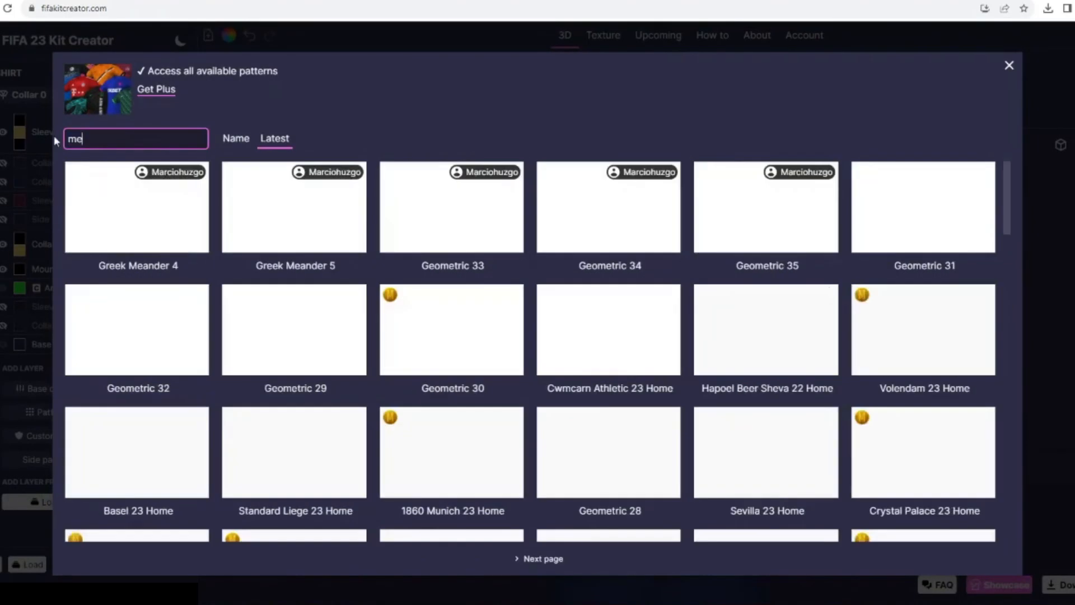
left_click(137, 207)
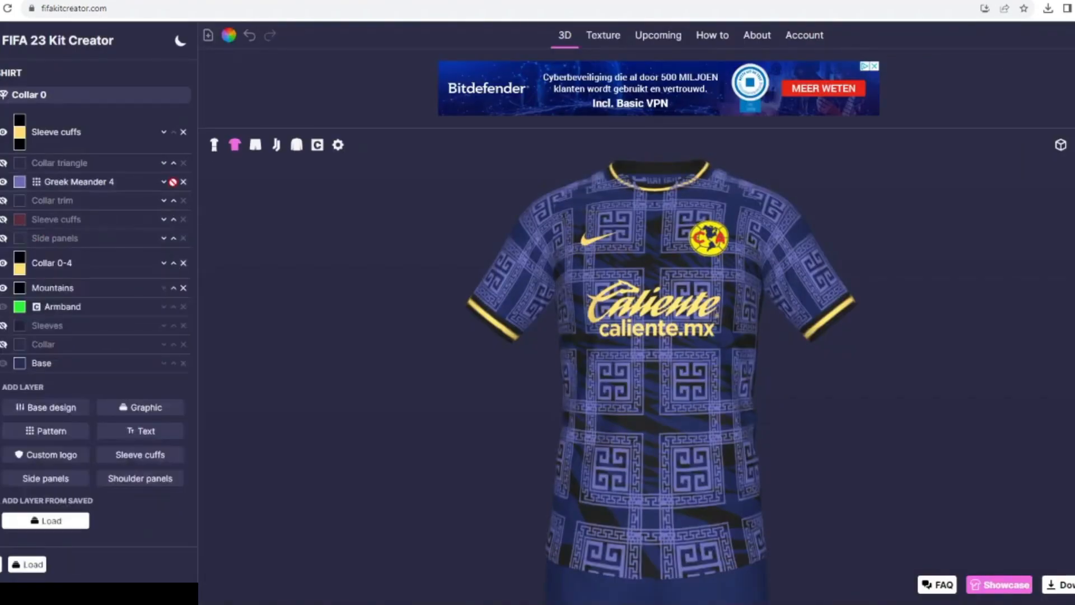
- Try masking the Greek Meander 4 pattern to the sleeve cuffs above the other layers, and delete the pattern layer
left_click(173, 182)
left_click(173, 163)
left_click(41, 124)
scroll(38, 207, "down", 1)
left_click(37, 503)
left_click(36, 491)
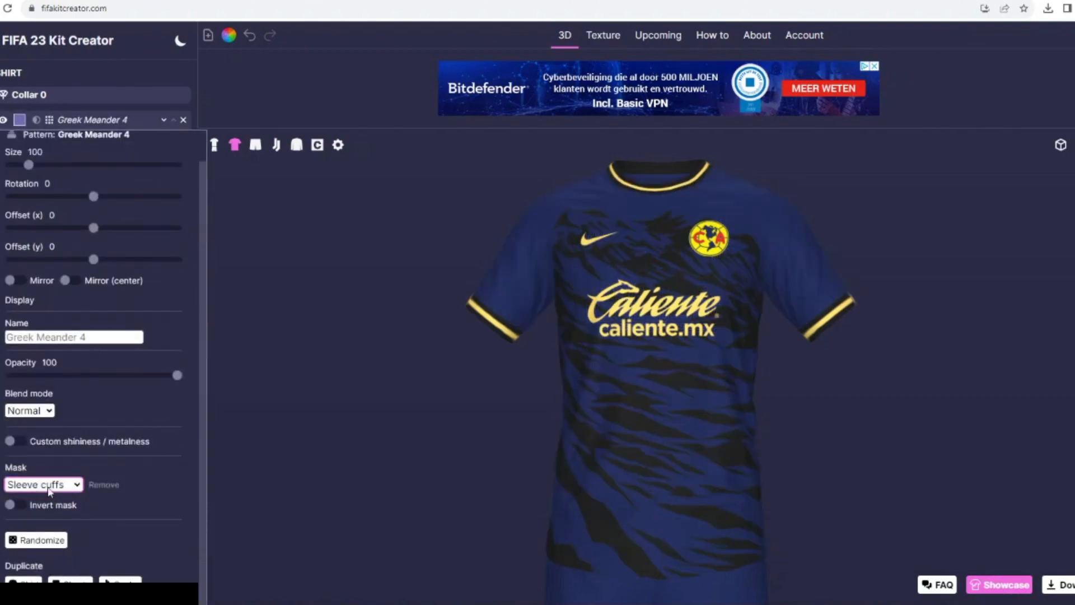
left_click(49, 490)
left_click(36, 431)
left_click_drag(266, 283, 260, 252)
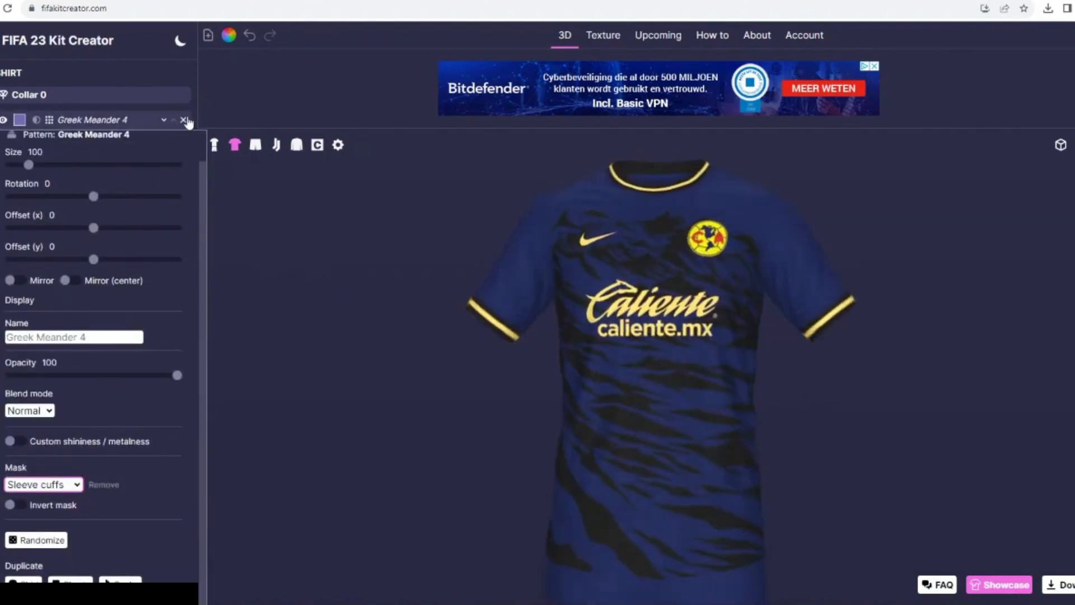
left_click(186, 119)
- Reduce the new sleeve cuffs to a single color, keeping them black
left_click(47, 134)
left_click(15, 224)
left_click(48, 123)
- Add a Single stripe base design above the sleeve cuffs and color it yellow
left_click(73, 358)
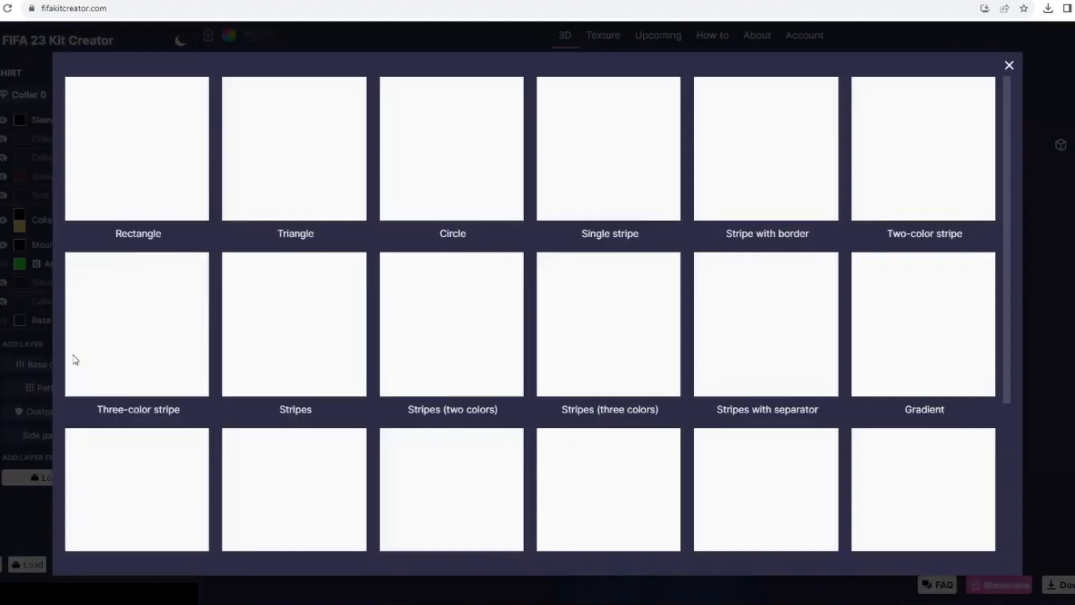
left_click(609, 150)
left_click(175, 158)
left_click(174, 139)
left_click(19, 121)
left_click(448, 347)
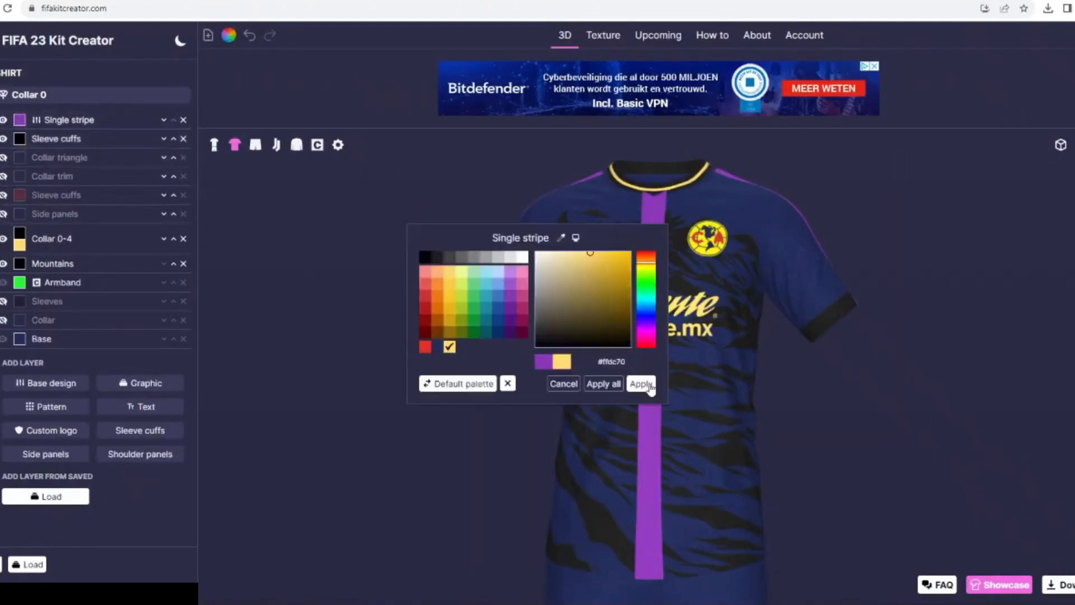
left_click(647, 384)
- Set the single stripe to rotation 90, width 13 and offset -1, and widen the sleeve cuffs to about 34
left_click(45, 122)
mouse_move(94, 260)
left_mouse_down()
mouse_move(80, 261)
mouse_move(94, 261)
left_mouse_up()
left_click_drag(19, 197, 12, 196)
left_click(42, 122)
left_click(44, 141)
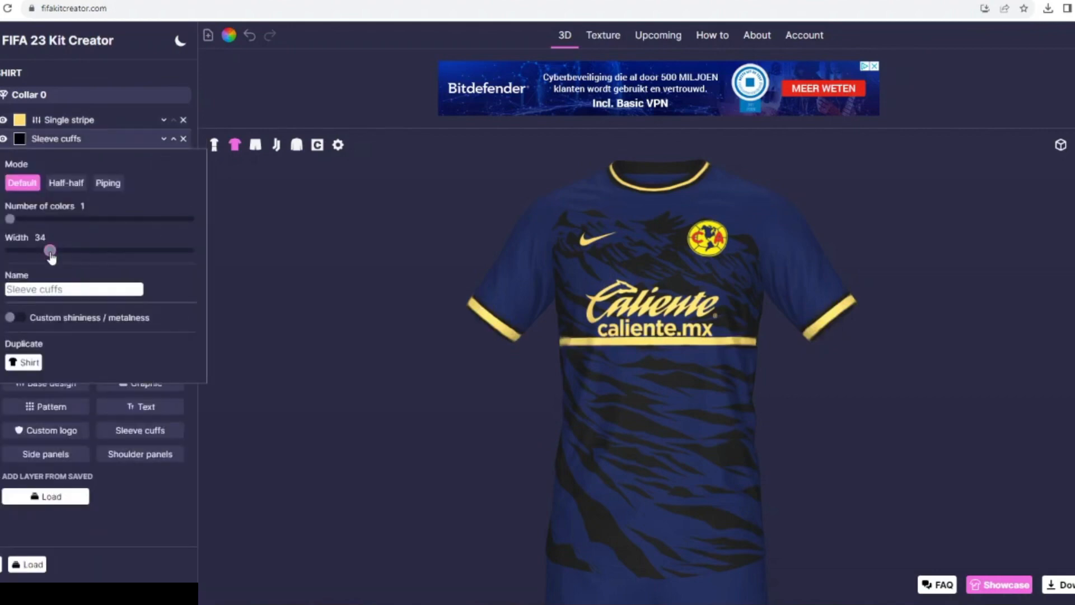
left_click(46, 122)
left_click(62, 249)
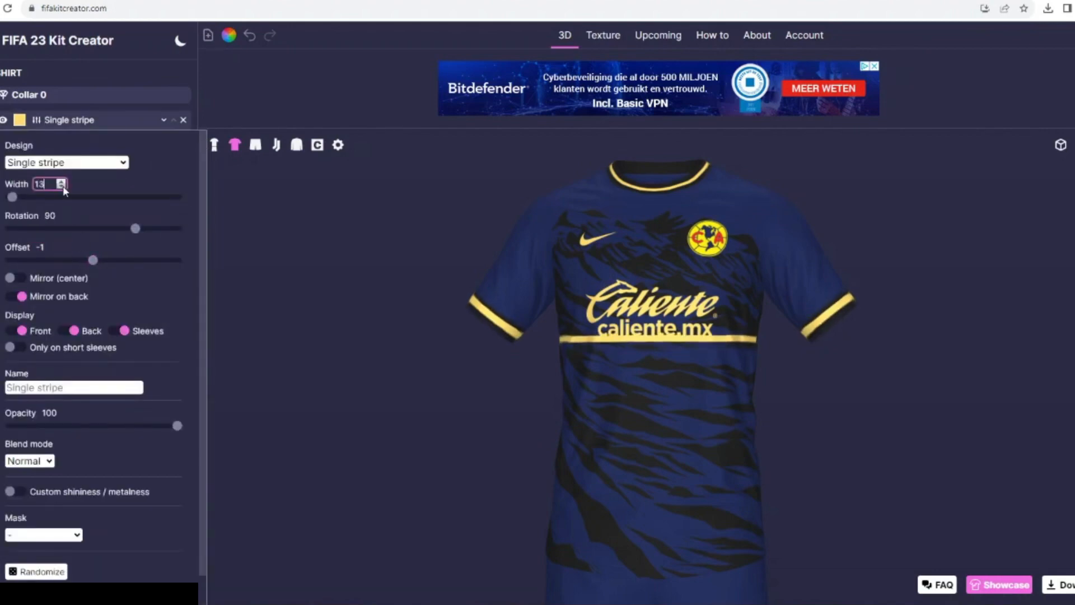
- Limit the single stripe to the sleeves by turning off its front and back display
left_click(58, 121)
left_click(60, 139)
left_click(56, 120)
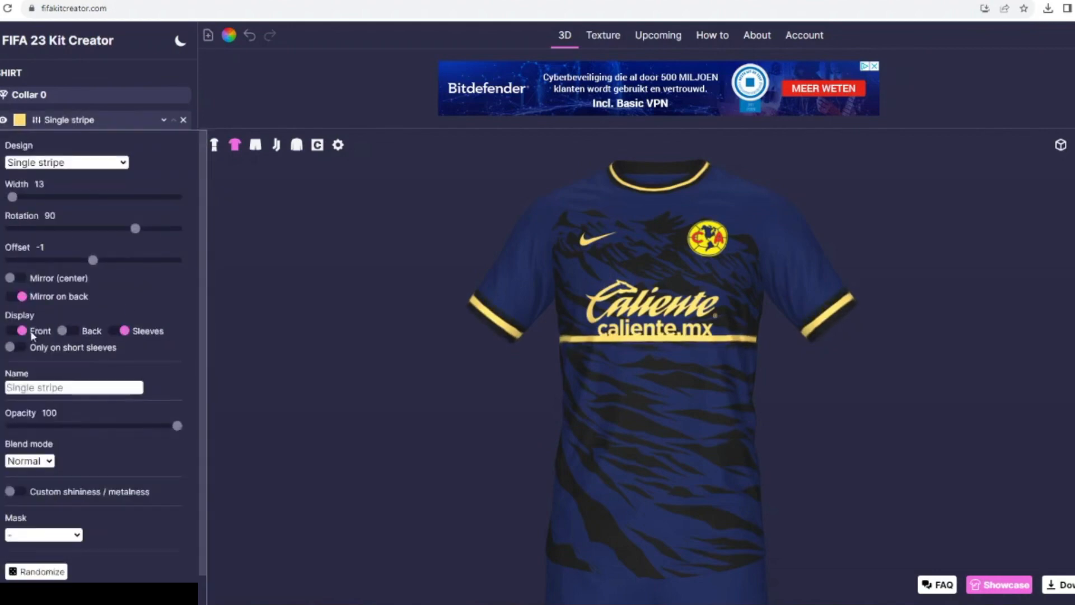
left_click(62, 120)
- Search the pattern library for "az" and add the Aztec pattern to the shirt
left_click(40, 406)
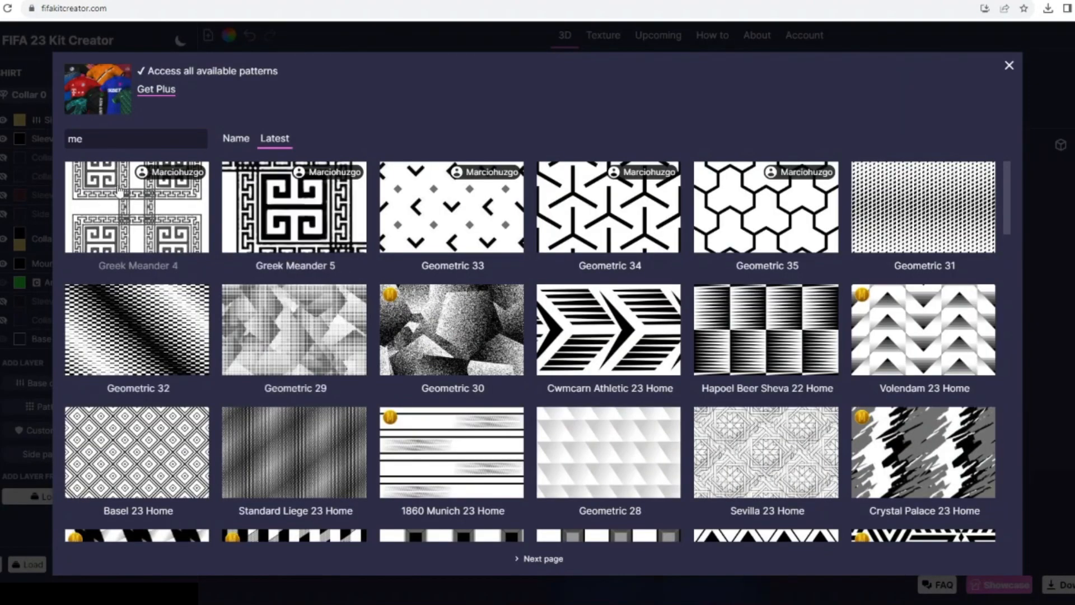
scroll(124, 193, "down", 3)
key("BackSpace")
key("BackSpace")
type("az")
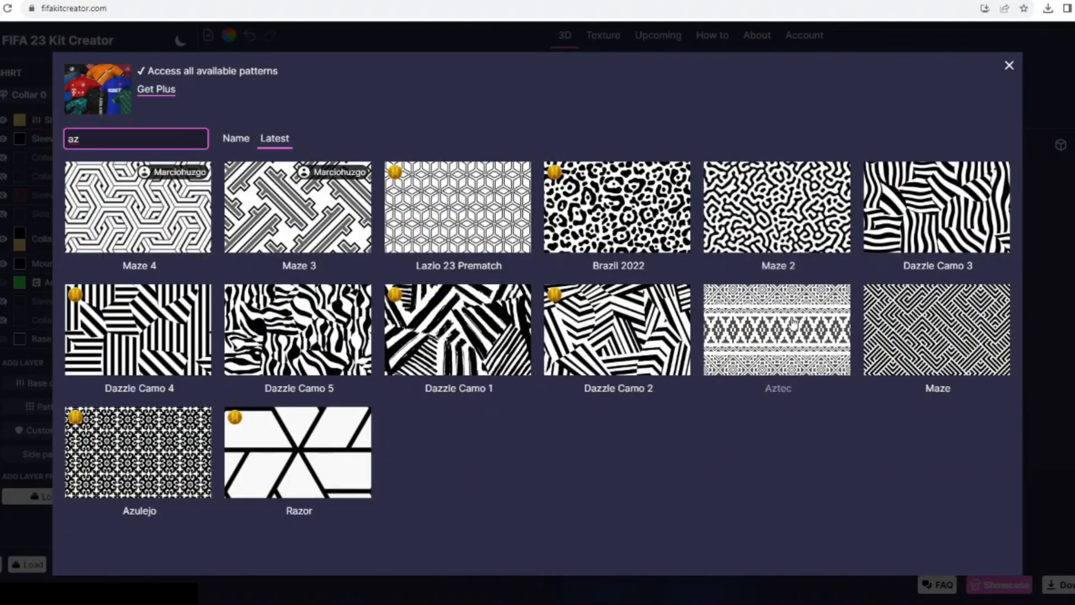
left_click(778, 336)
- Move the Aztec pattern to the top of the shirt's layer order
left_click(173, 233)
left_click(173, 214)
left_click(173, 195)
left_click(173, 176)
left_click(173, 158)
left_click(173, 139)
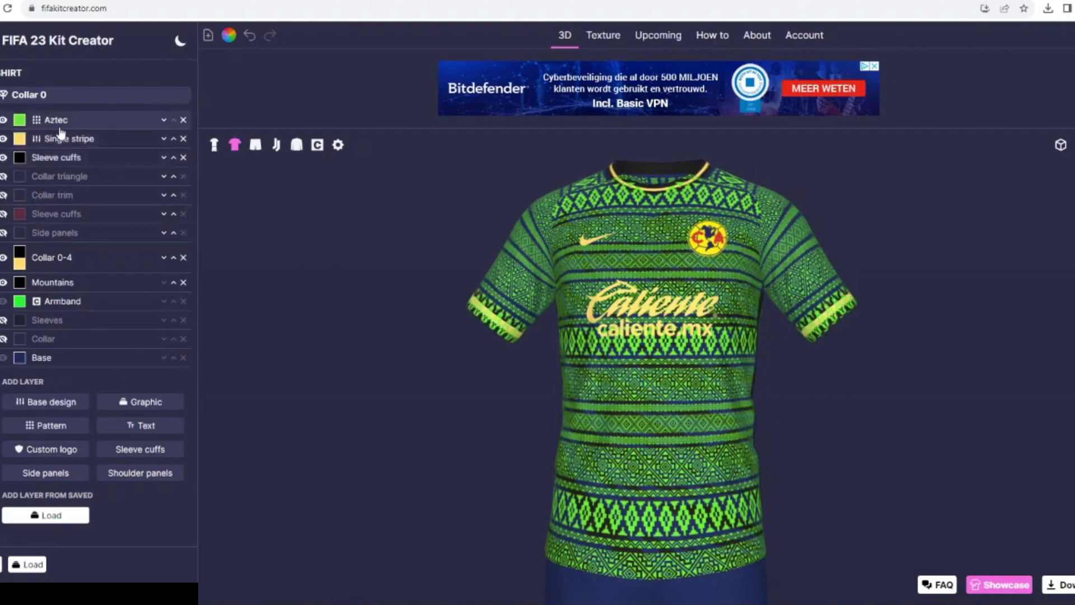
- Mask the Aztec pattern to the Single stripe layer and color it black
left_click(57, 121)
left_click(39, 539)
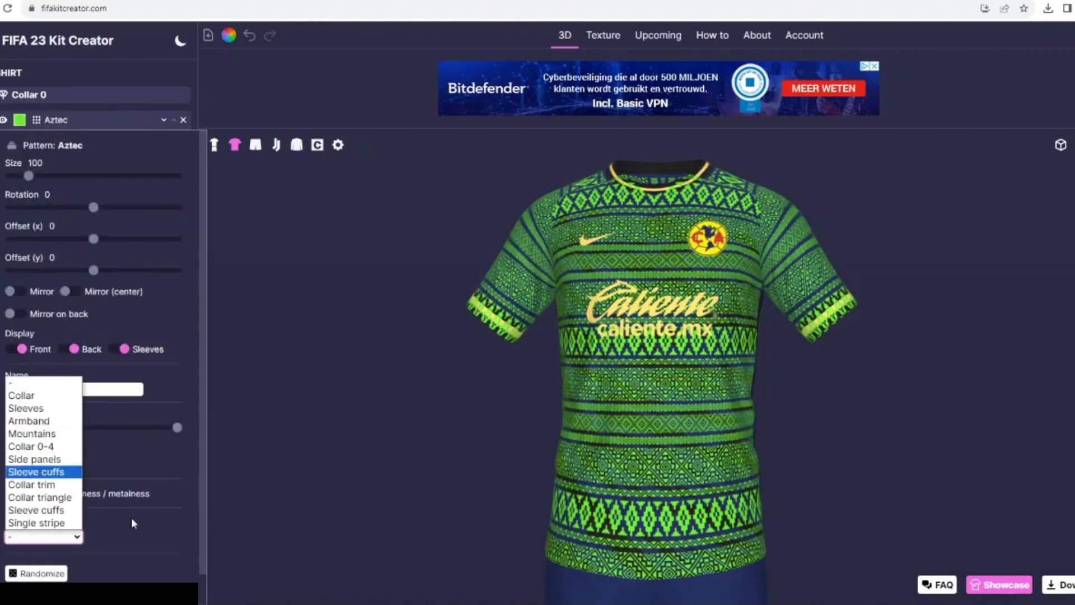
left_click(36, 523)
left_click(20, 119)
left_click(426, 257)
left_click(638, 384)
left_click_drag(386, 366, 359, 338)
- Set the Aztec pattern to size 176 and rotation 45, and duplicate it on the shirt with the copy masked to Collar 0-4
left_click(64, 120)
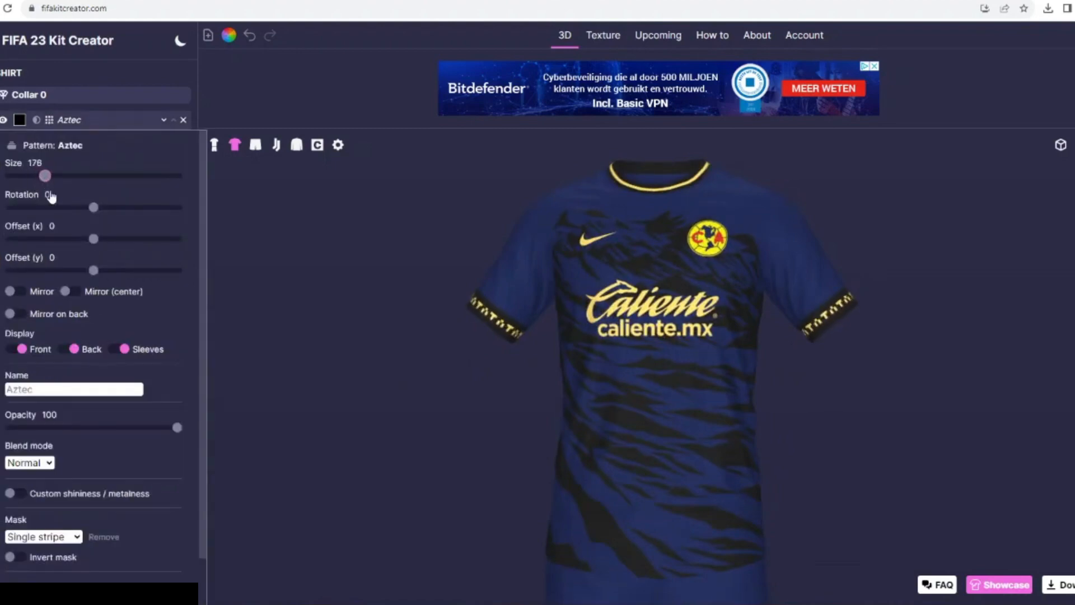
scroll(40, 496, "down", 2)
left_click(25, 581)
left_click(29, 505)
left_click(53, 353)
left_click(33, 483)
left_click(61, 382)
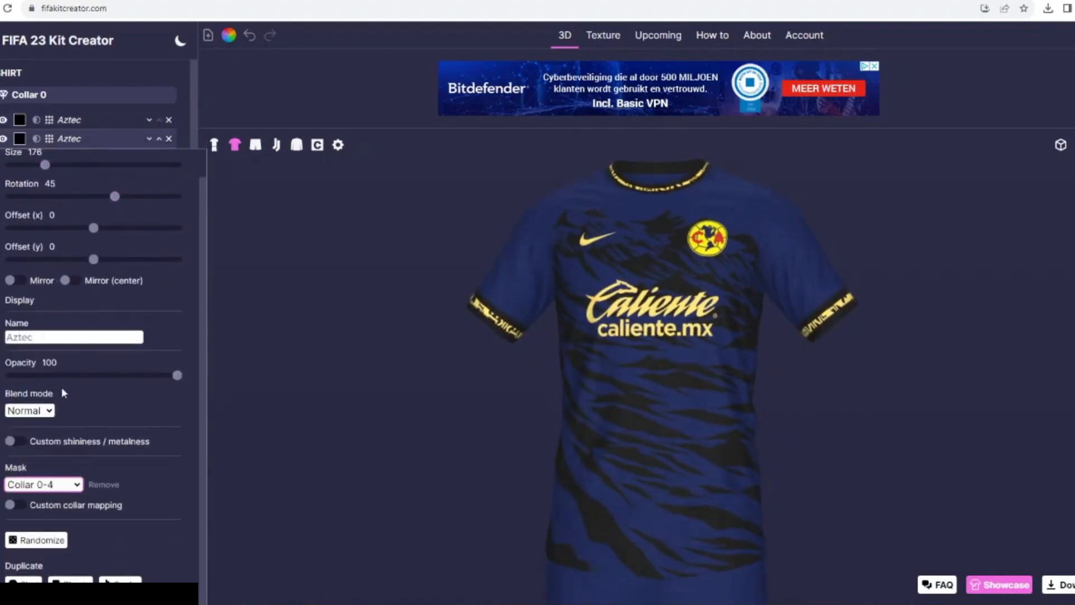
- Display the whole kit and color the shorts' base black
left_click(215, 145)
left_click(19, 135)
left_click_drag(562, 322, 562, 361)
left_click(640, 384)
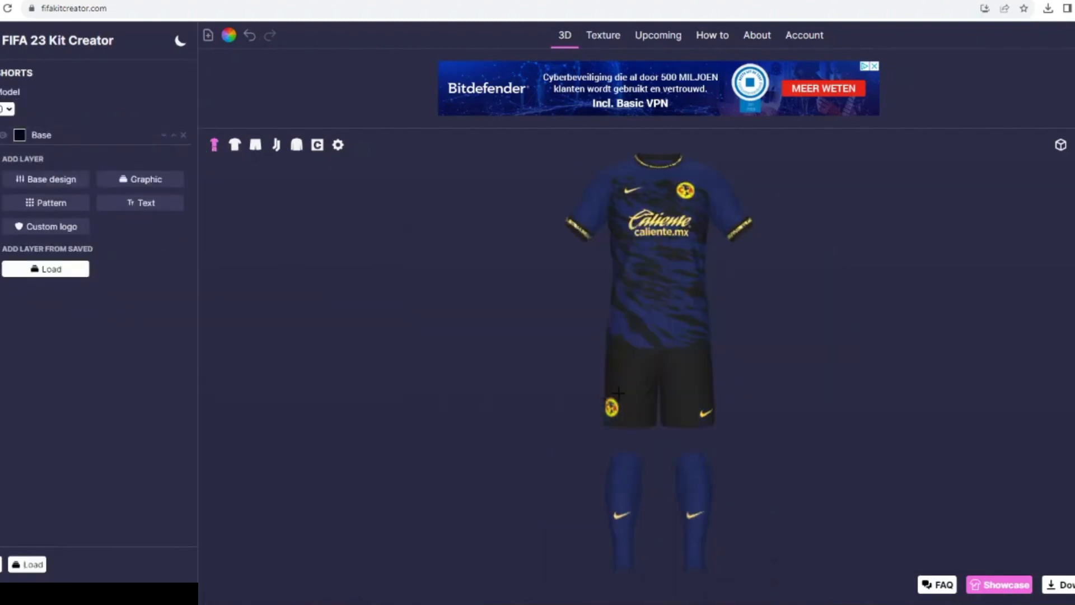
left_click_drag(288, 259, 257, 237)
- Add the Sock foldover graphic to the socks and color it black
left_click(317, 145)
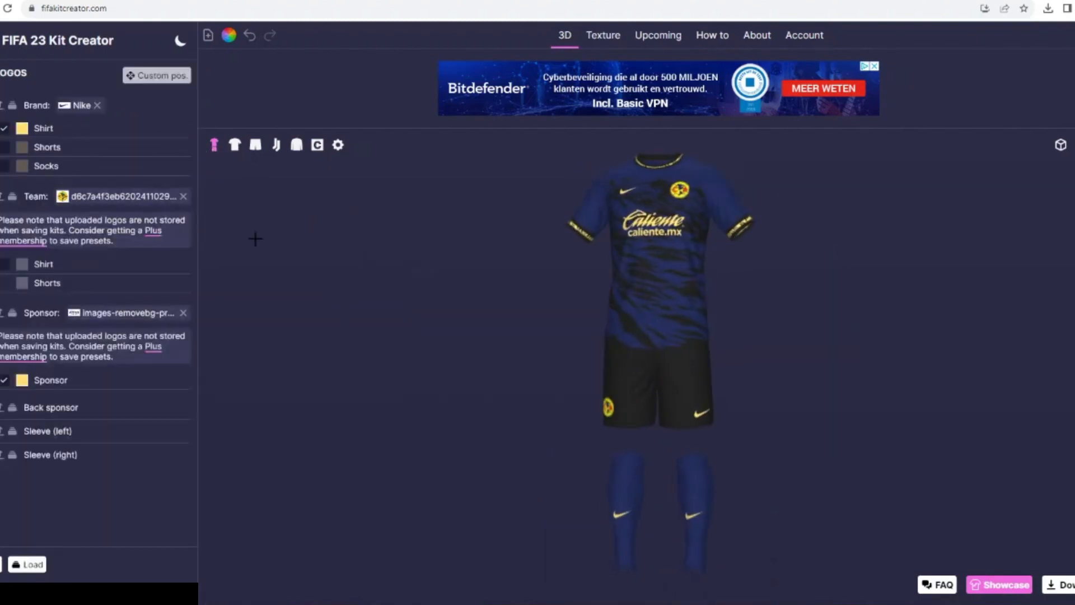
left_click(276, 145)
left_click(146, 143)
scroll(934, 276, "down", 3)
left_click(933, 276)
left_click(20, 96)
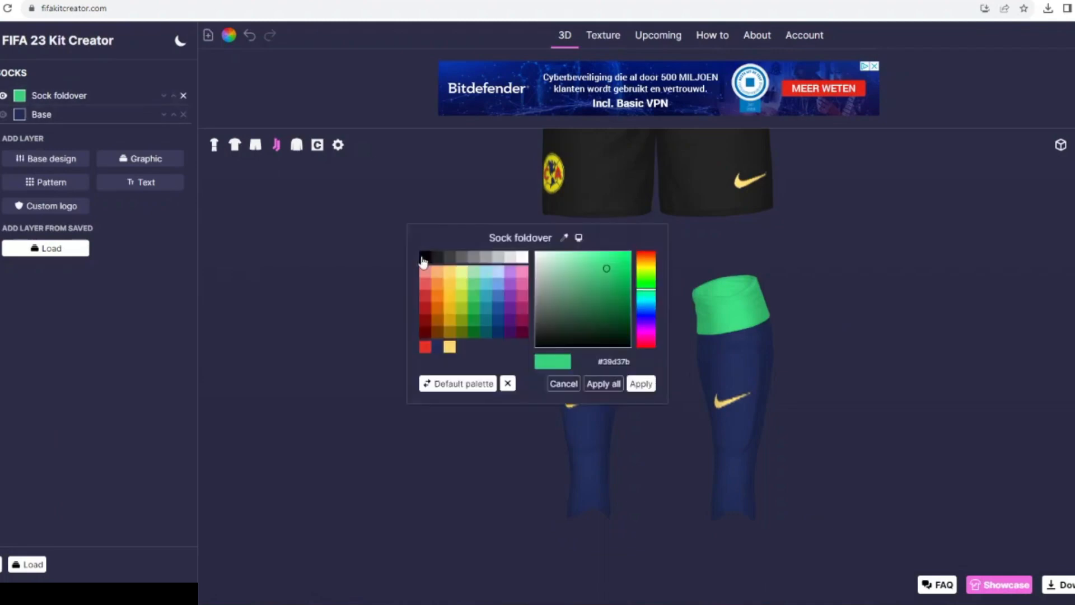
left_click(423, 261)
left_click(640, 384)
- Add the Sock 4 graphic to the socks in black and recolor the Sock foldover yellow
left_click(135, 160)
left_click(833, 314)
left_click(20, 114)
left_click(449, 347)
left_click(640, 384)
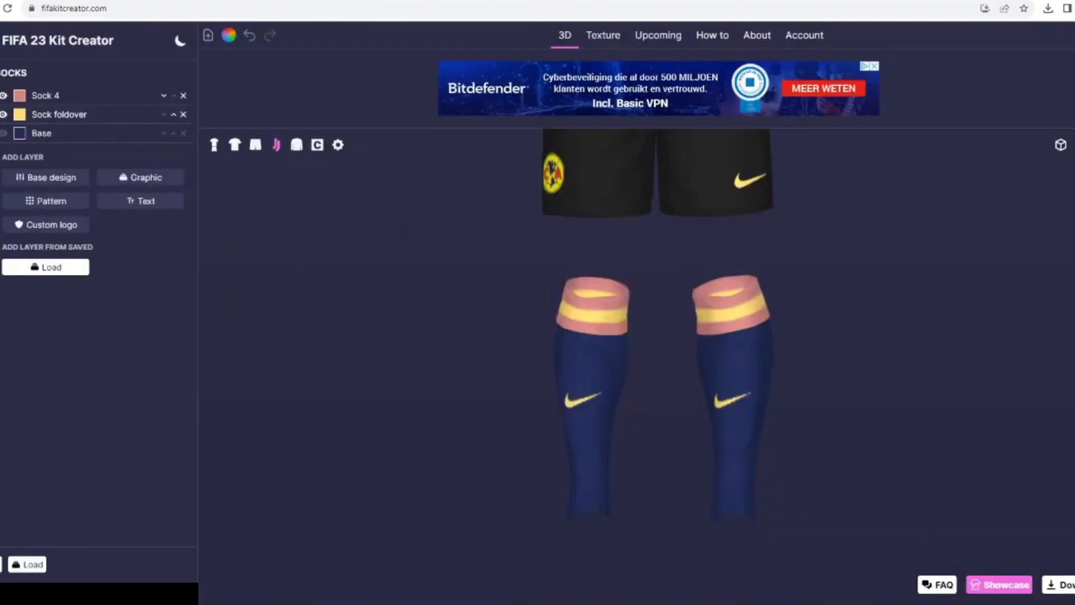
left_click(19, 96)
left_click(425, 257)
left_click(641, 384)
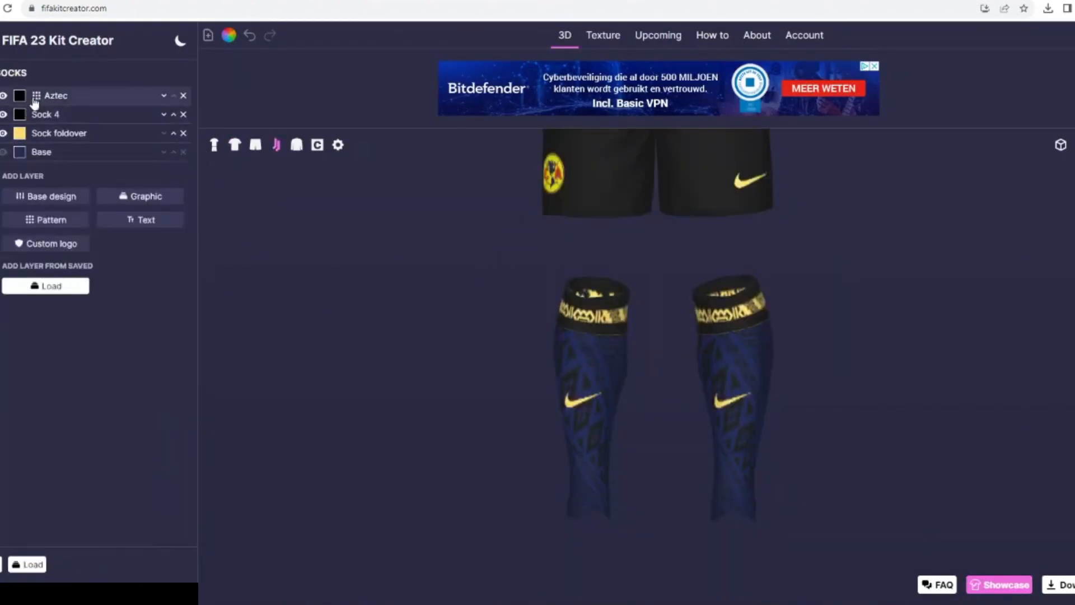
- Duplicate the shirt's Aztec pattern onto the socks, mask it to the Sock foldover and set its rotation to 90
left_click(35, 100)
left_click(38, 498)
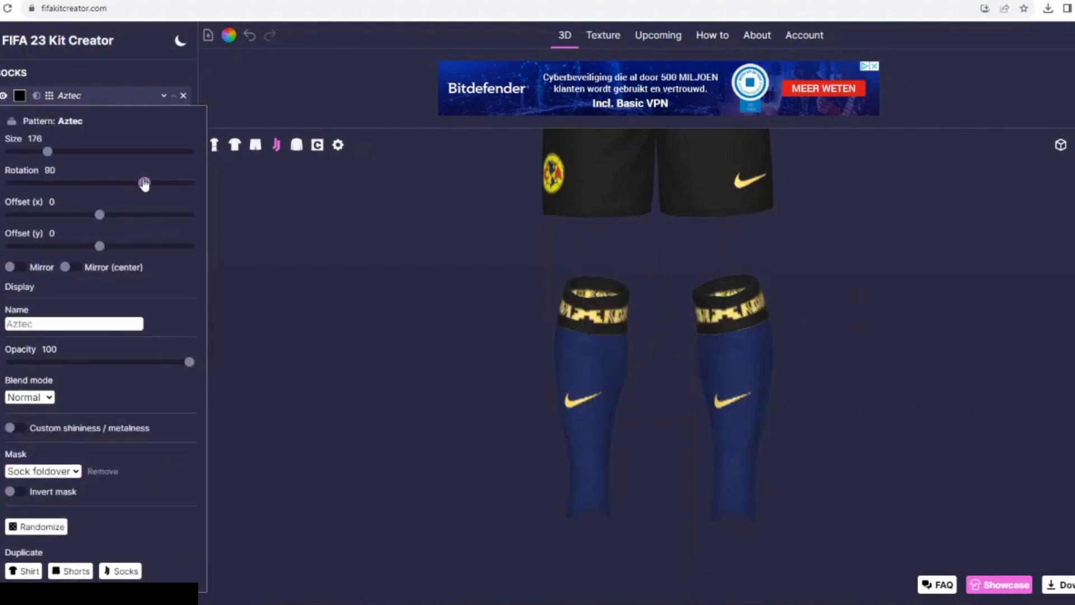
left_click(213, 145)
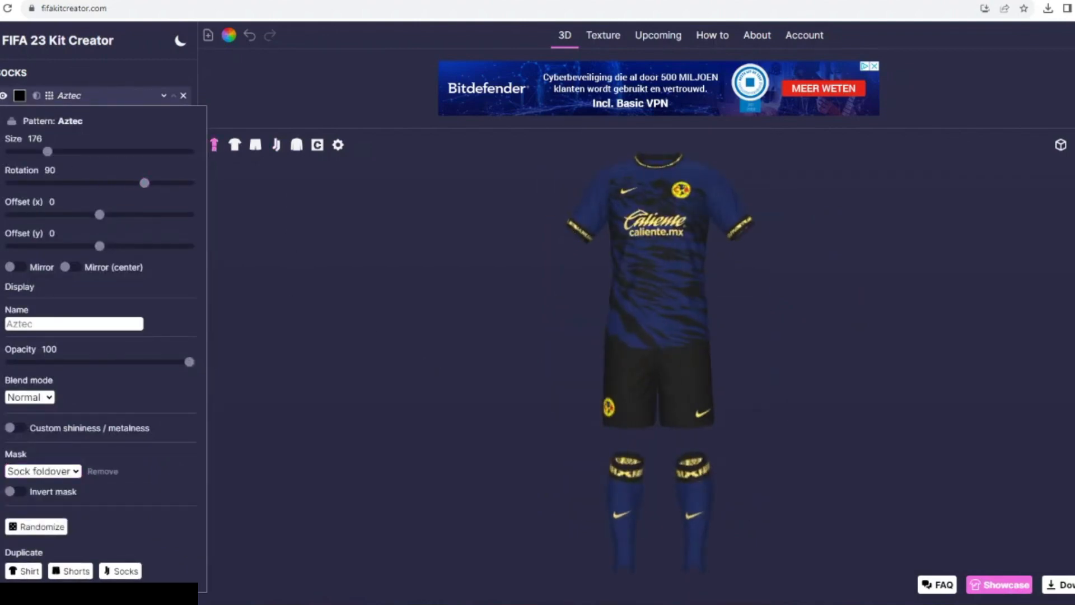
- Add the Hawaiian pattern to the socks and move it below the Sock foldover layer
left_click(69, 96)
left_click(47, 219)
scroll(725, 320, "down", 7)
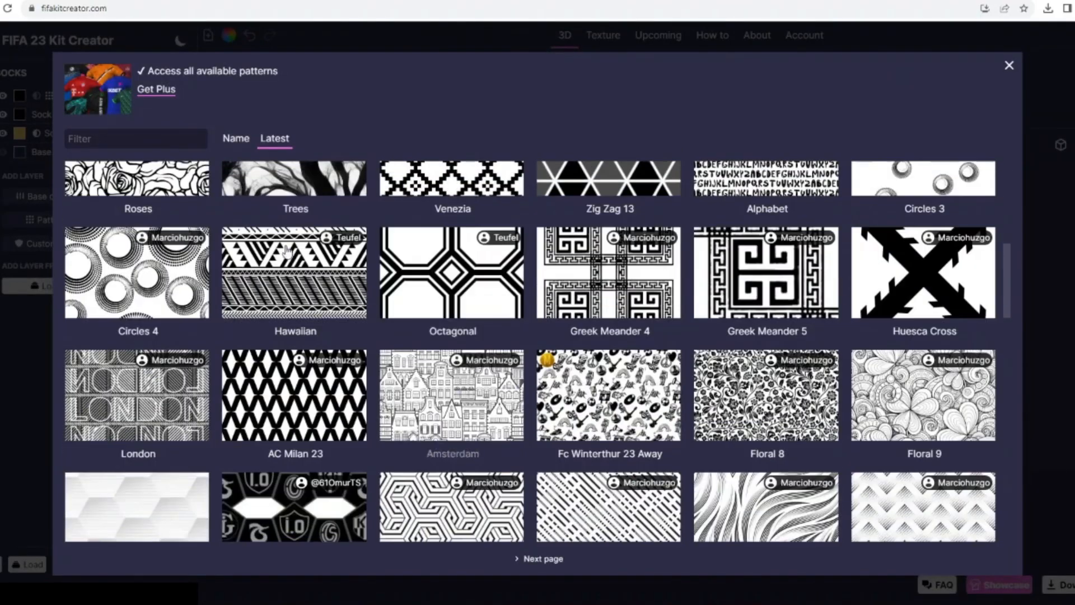
left_click(286, 250)
left_click(164, 99)
left_click(164, 118)
left_click(163, 137)
- Color the socks' Hawaiian pattern black and set its size to 236
left_click(19, 151)
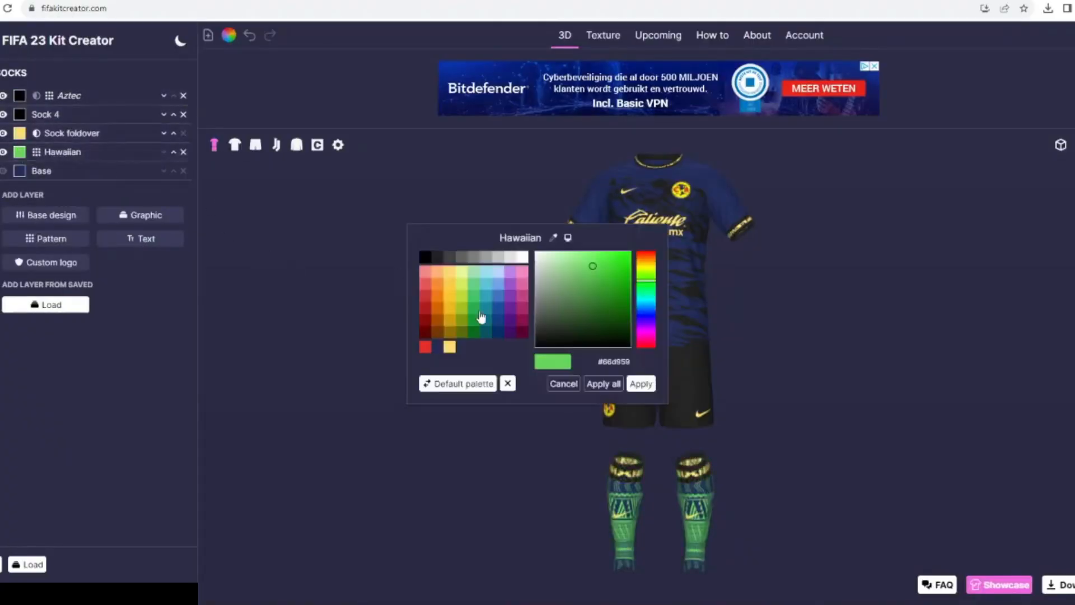
left_click(425, 257)
left_click(62, 152)
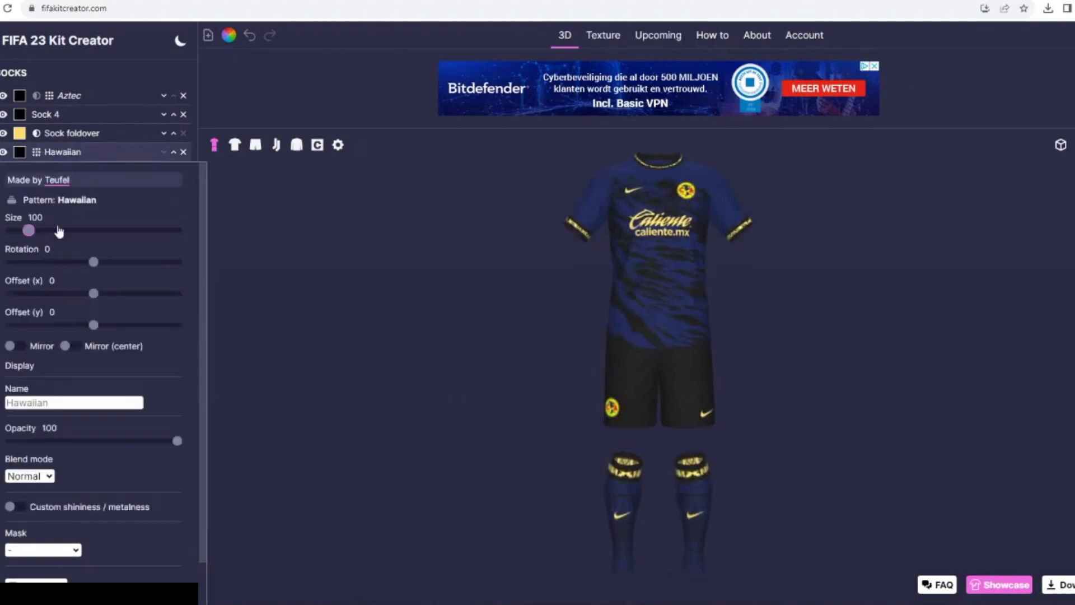
left_click_drag(418, 390, 442, 309)
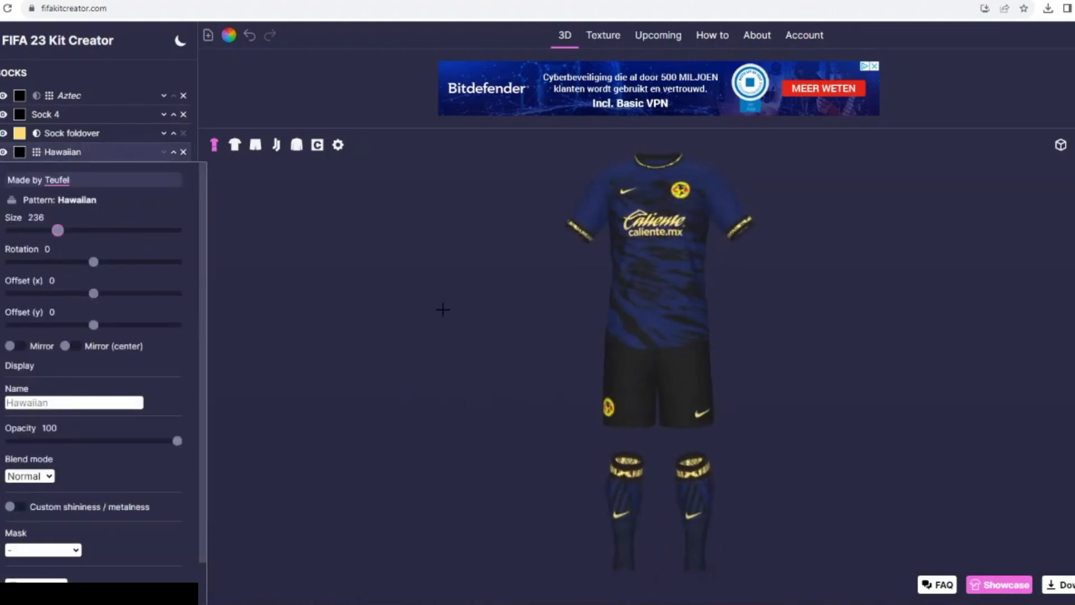
left_click(1063, 146)
left_click(84, 152)
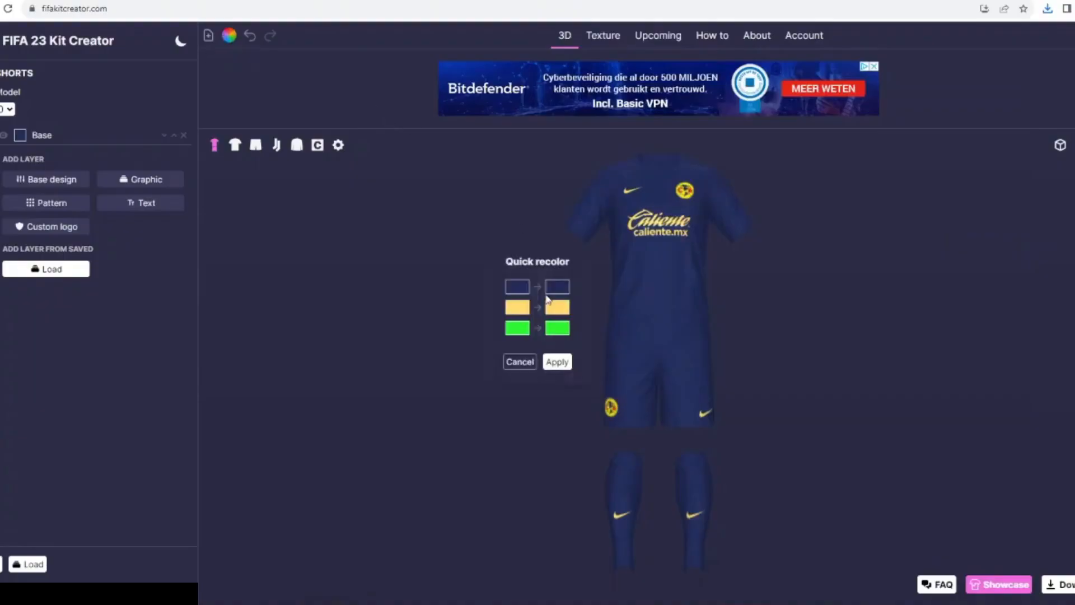
- Quick recolor the plain navy kit, replacing navy with white and yellow with black
left_click(548, 290)
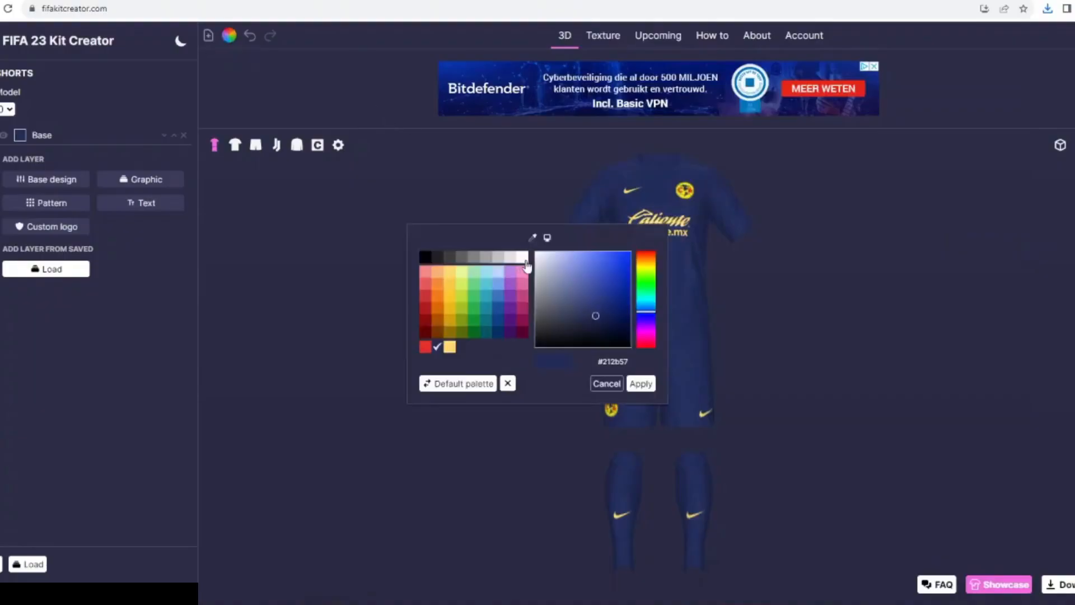
left_click(646, 388)
left_click(554, 307)
left_click(426, 257)
left_click(650, 387)
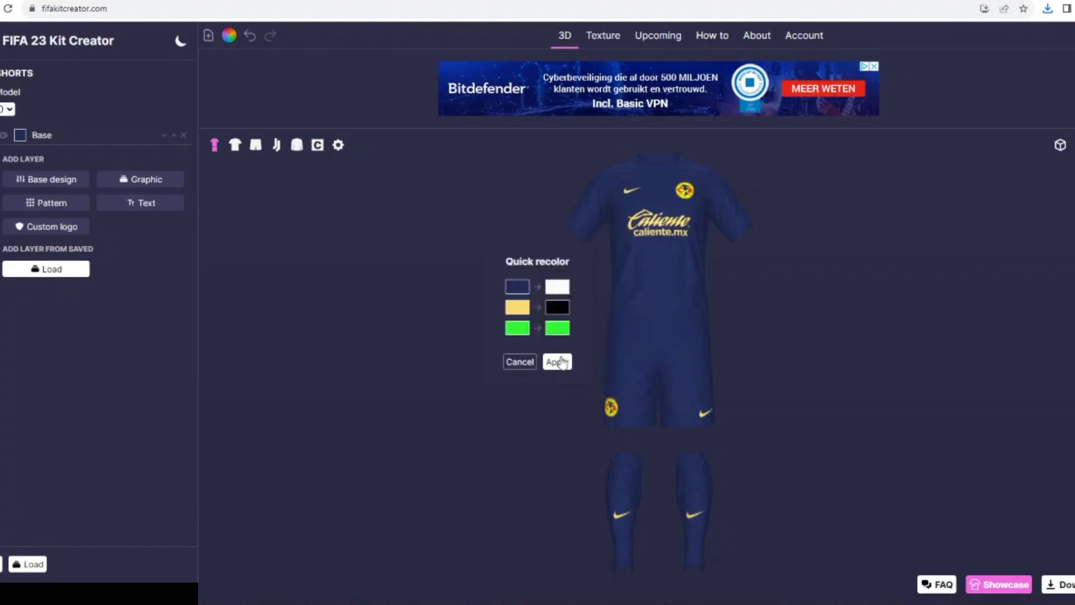
left_click(560, 361)
- Add Sleeve cuffs to the shirt and color them black
left_click(235, 145)
left_click(155, 341)
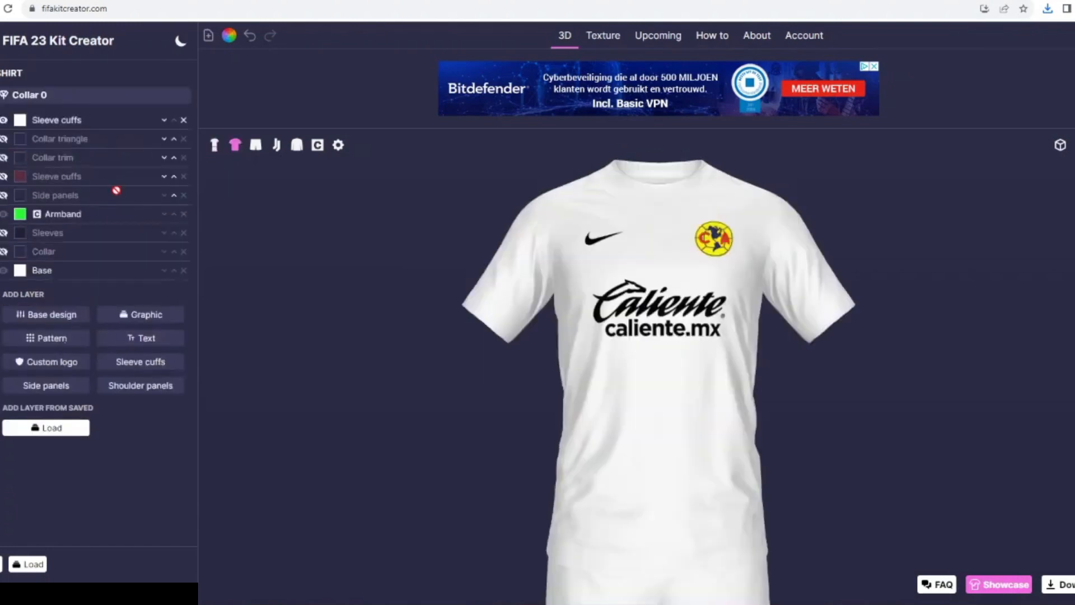
left_click(20, 120)
left_click(650, 385)
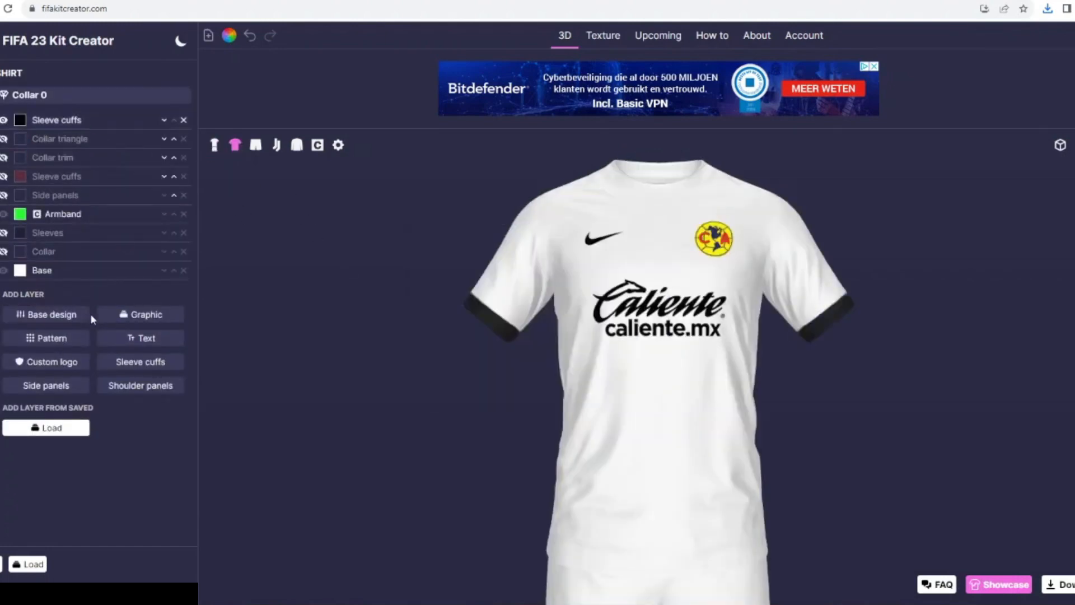
- Add the Stripes base design to the shirt, display it only on the sleeves and color it black
left_click(58, 317)
left_click(295, 331)
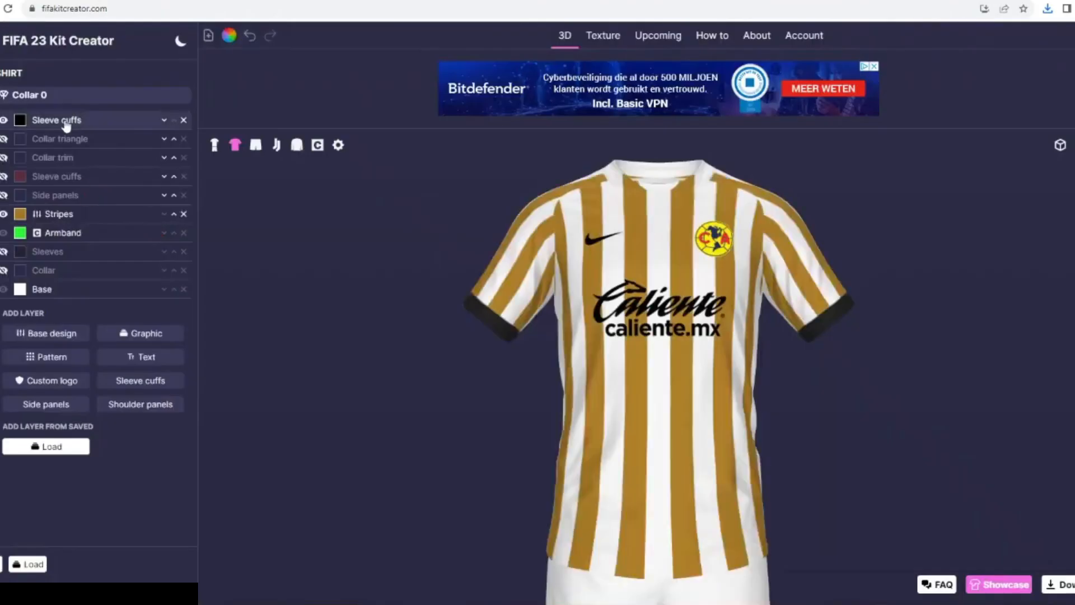
left_click(112, 220)
left_click(61, 558)
left_click(27, 555)
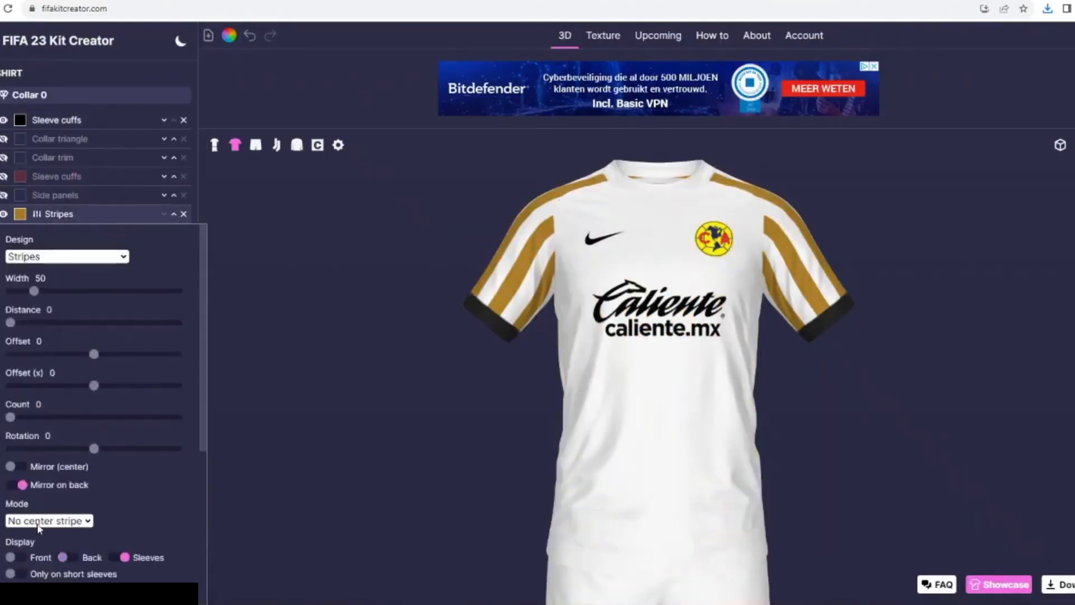
left_click_drag(317, 393, 384, 371)
left_click(21, 214)
left_click(426, 257)
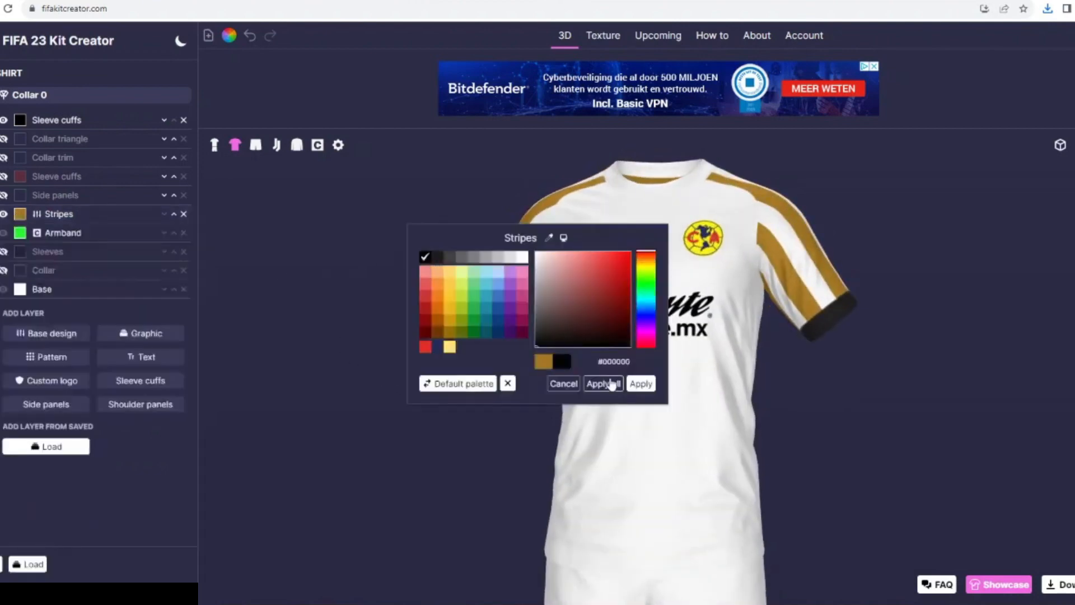
left_click(610, 383)
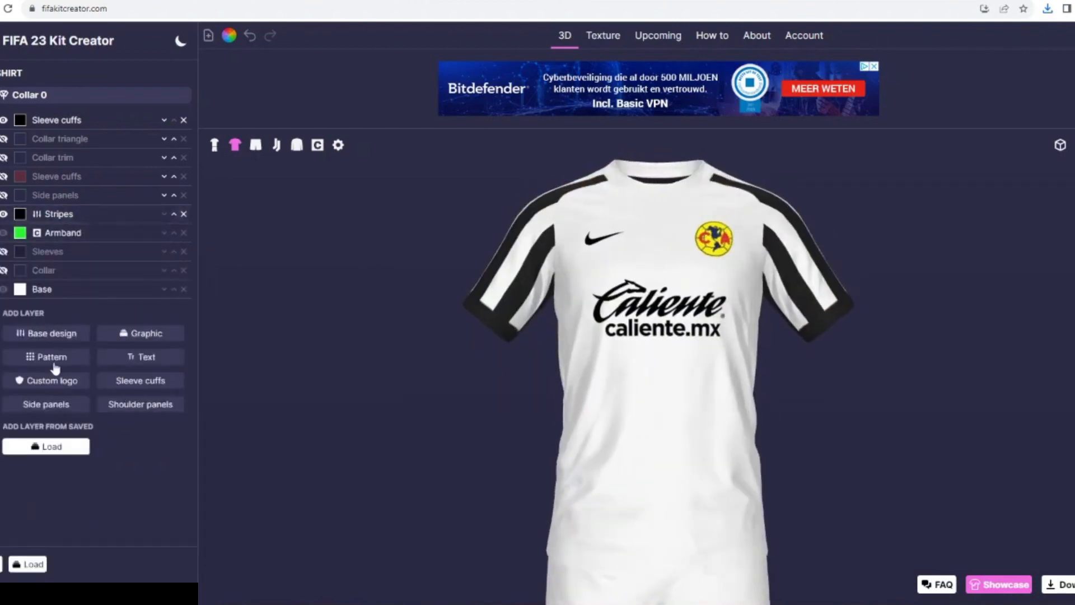
- Try the Dazzle Camo 3 pattern in white below the shirt's Stripes layer and remove it
left_click(52, 359)
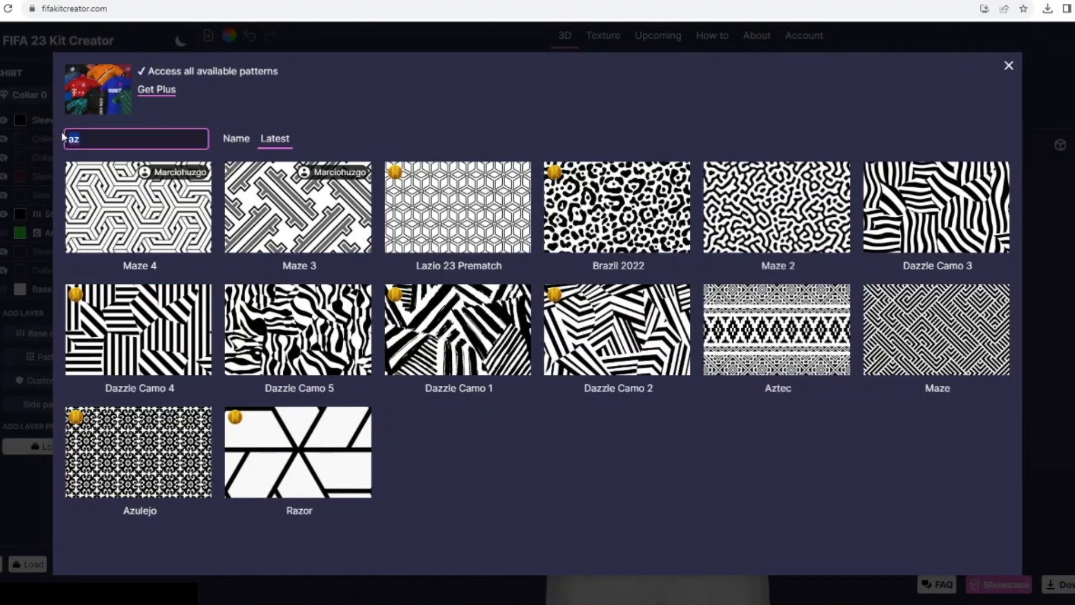
left_click(936, 207)
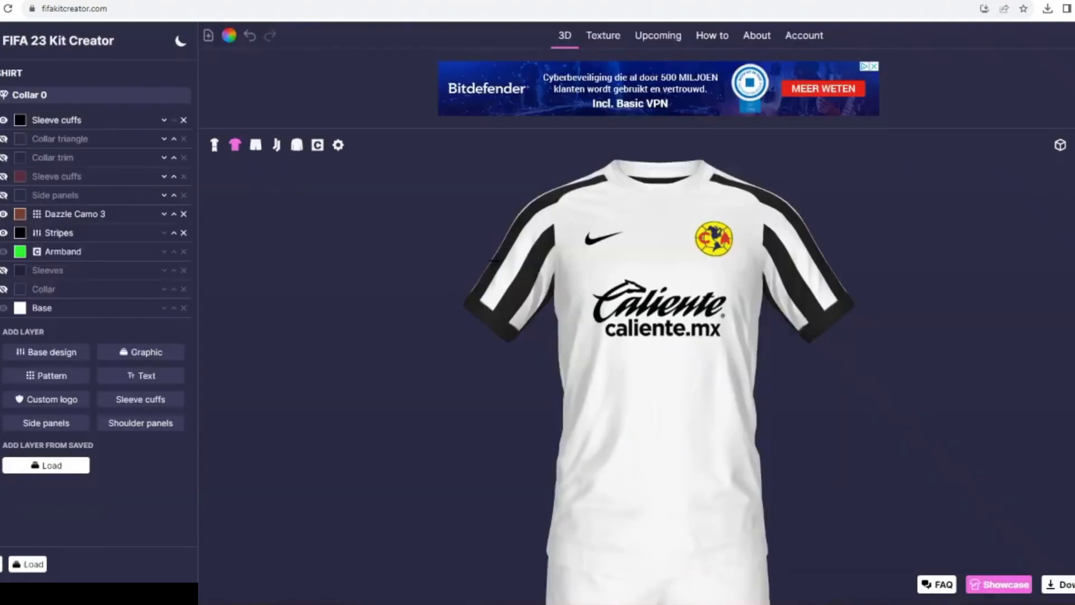
left_click(164, 213)
left_click(20, 232)
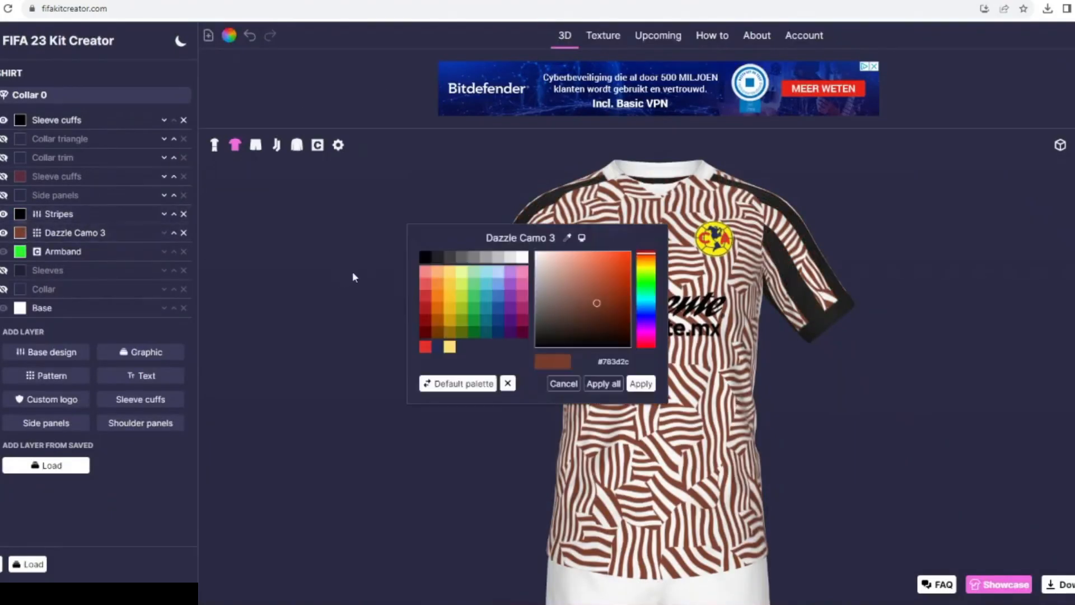
left_click(524, 259)
left_click(183, 232)
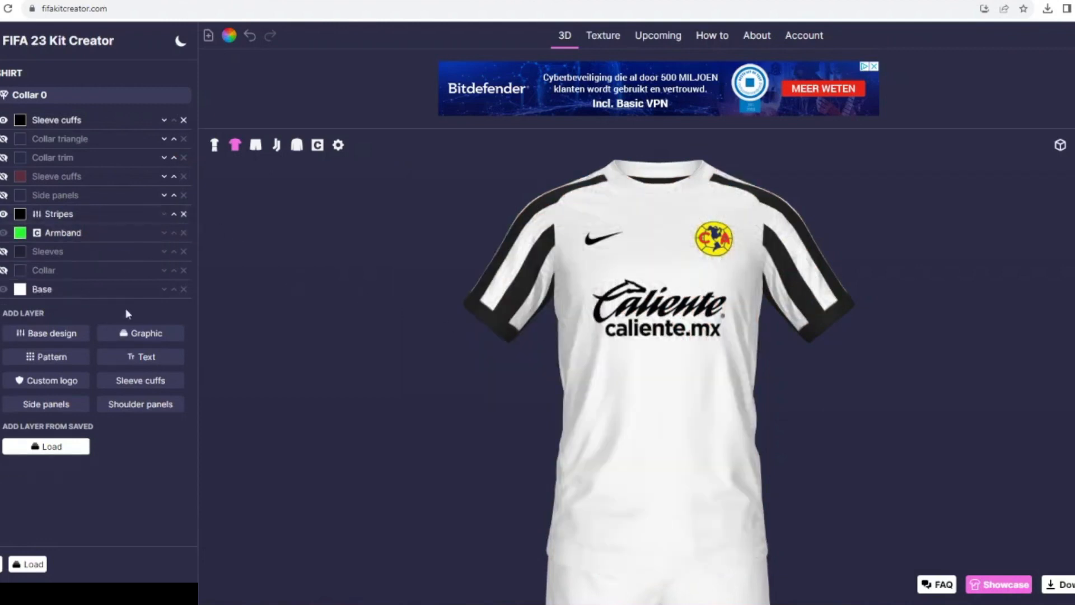
- Add the Collar 8-0 graphic to the shirt and set the collar model to Collar 8
left_click(141, 334)
type("colla")
scroll(245, 408, "down", 5)
left_click(245, 412)
left_click(112, 95)
scroll(122, 267, "down", 4)
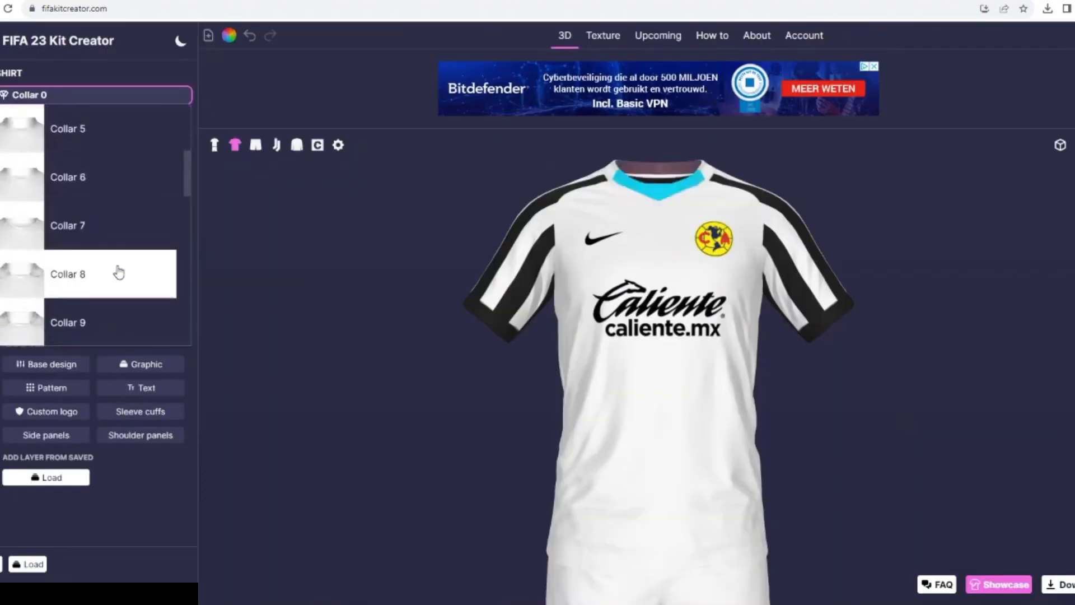
left_click(114, 236)
left_click(73, 95)
left_click(62, 226)
left_click(69, 94)
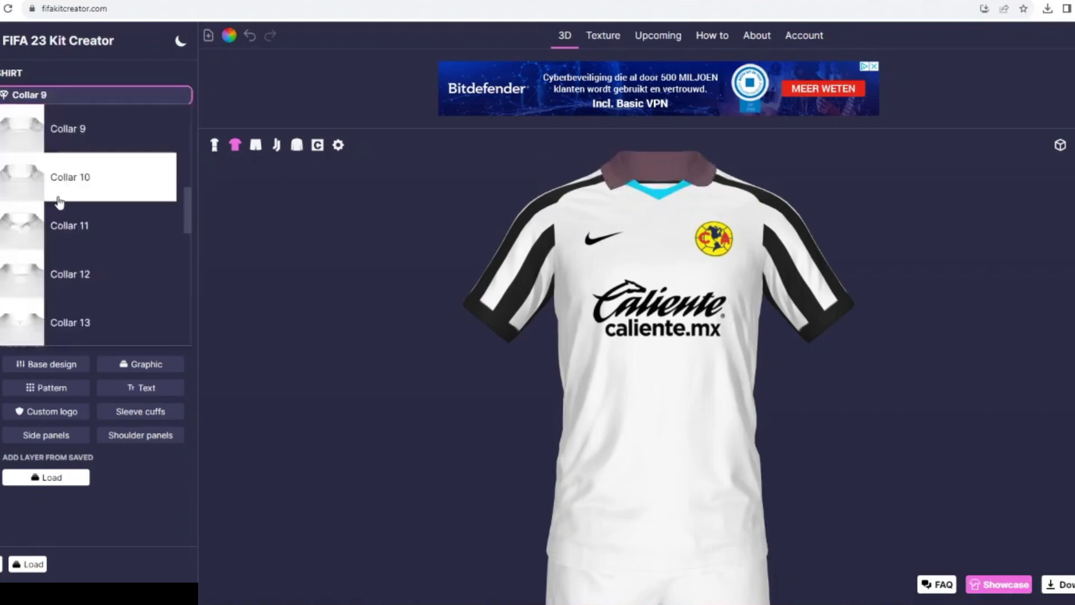
left_click(74, 135)
- Recolor the Collar 8-0 graphic with a white collar and black neckline trim
left_click(19, 220)
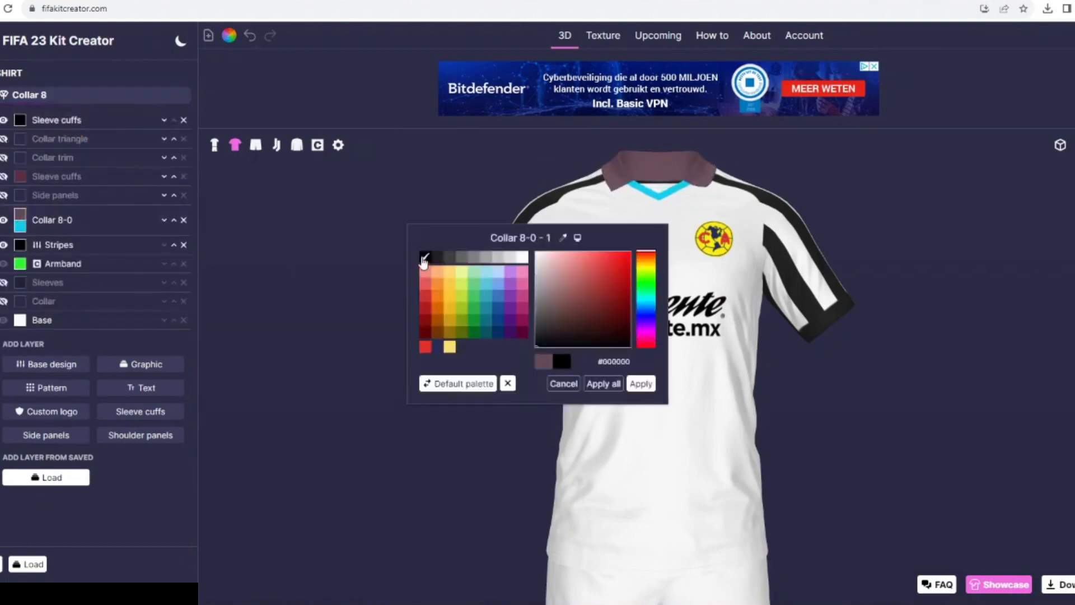
left_click(641, 383)
left_click(20, 226)
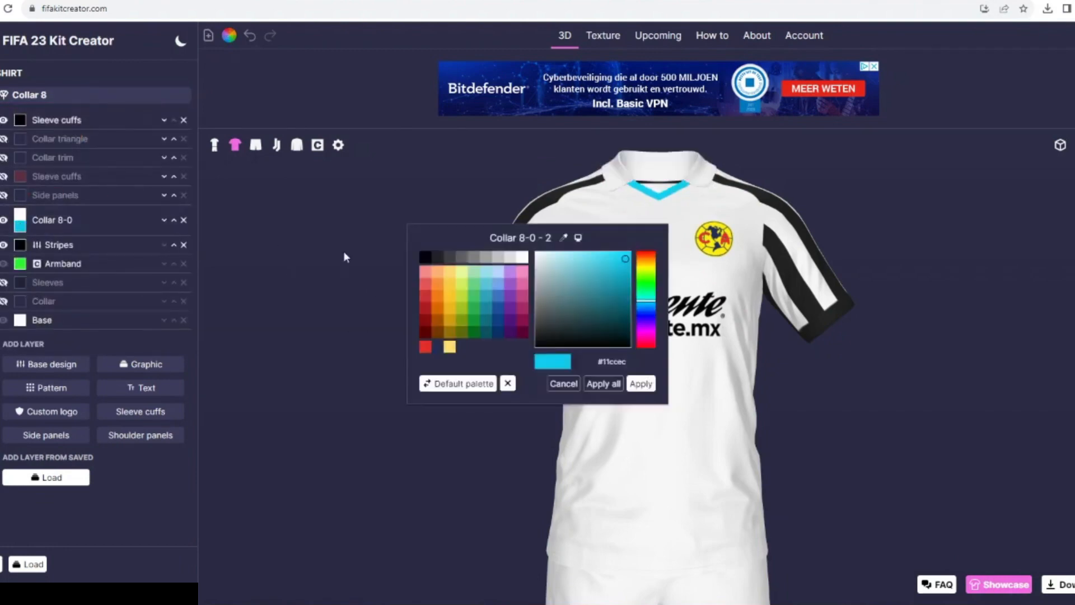
left_click(425, 257)
left_click(641, 384)
- Add a Single stripe base design masked to Collar 8-0, with width 14 and rotation 90
left_click(46, 364)
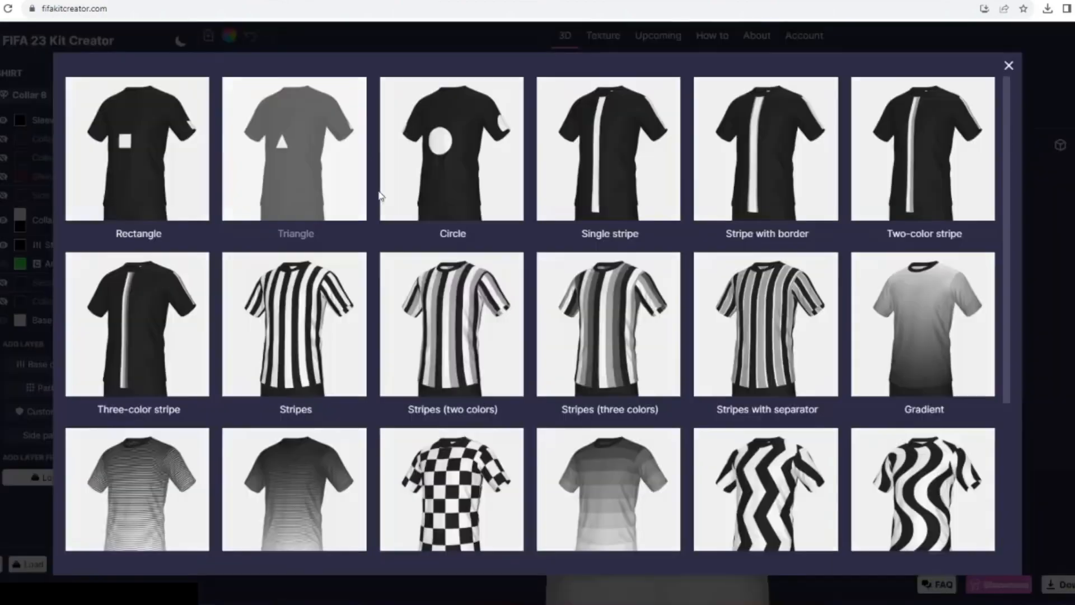
left_click(610, 146)
left_click(50, 221)
left_click(46, 502)
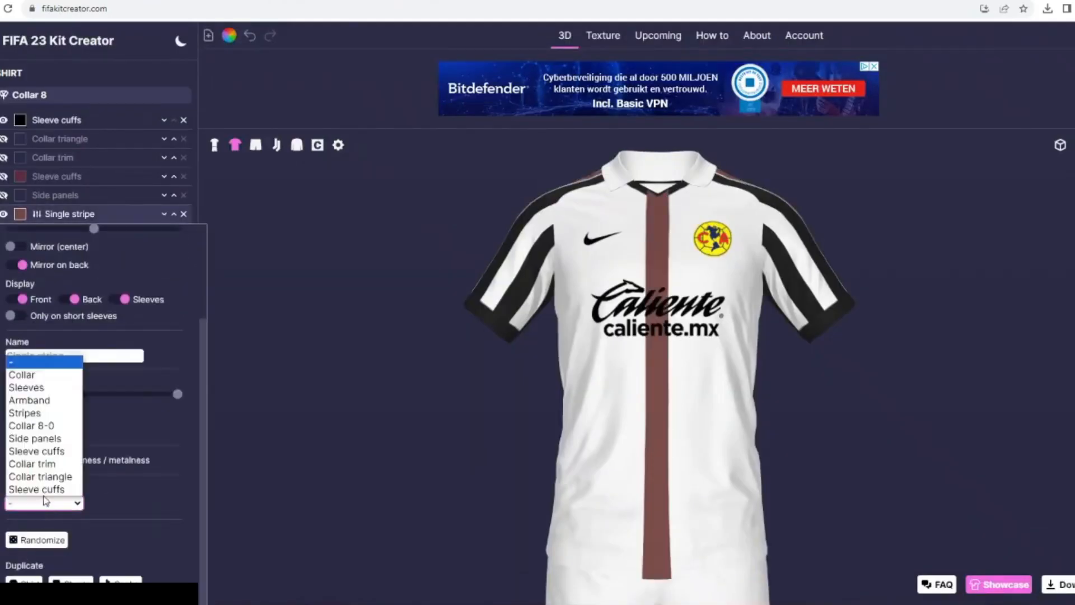
left_click(44, 426)
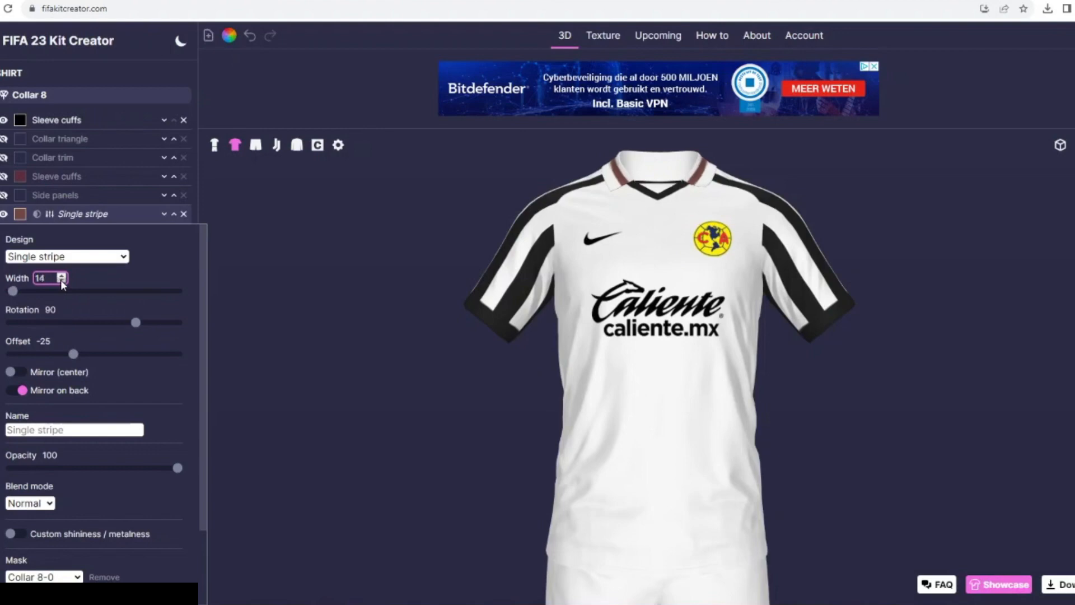
- Color the collar's Single stripe black and set its offset to -20
left_click(20, 213)
left_click(618, 385)
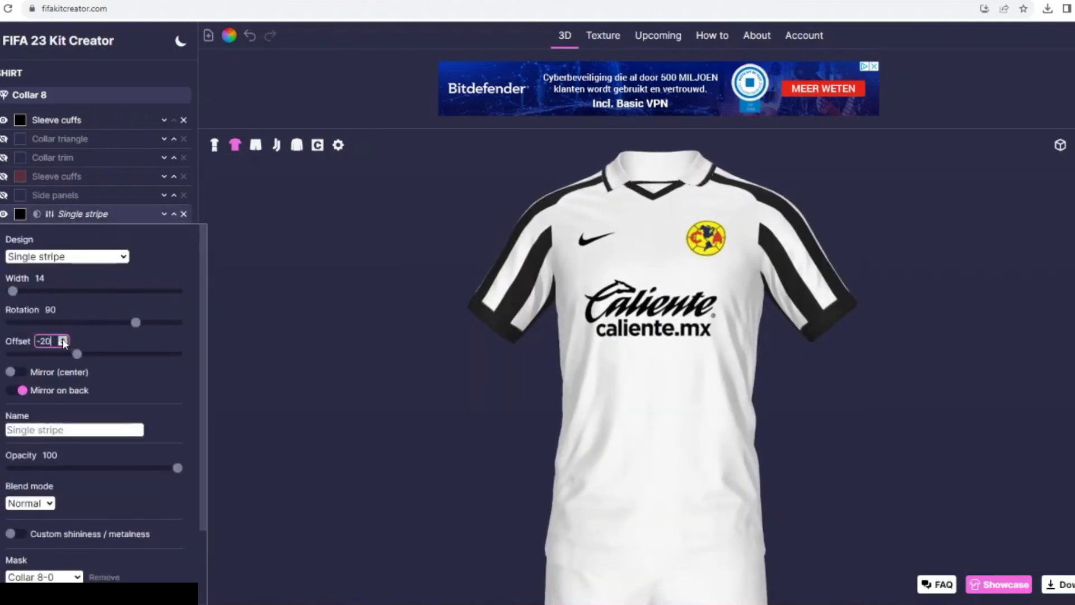
left_click(54, 220)
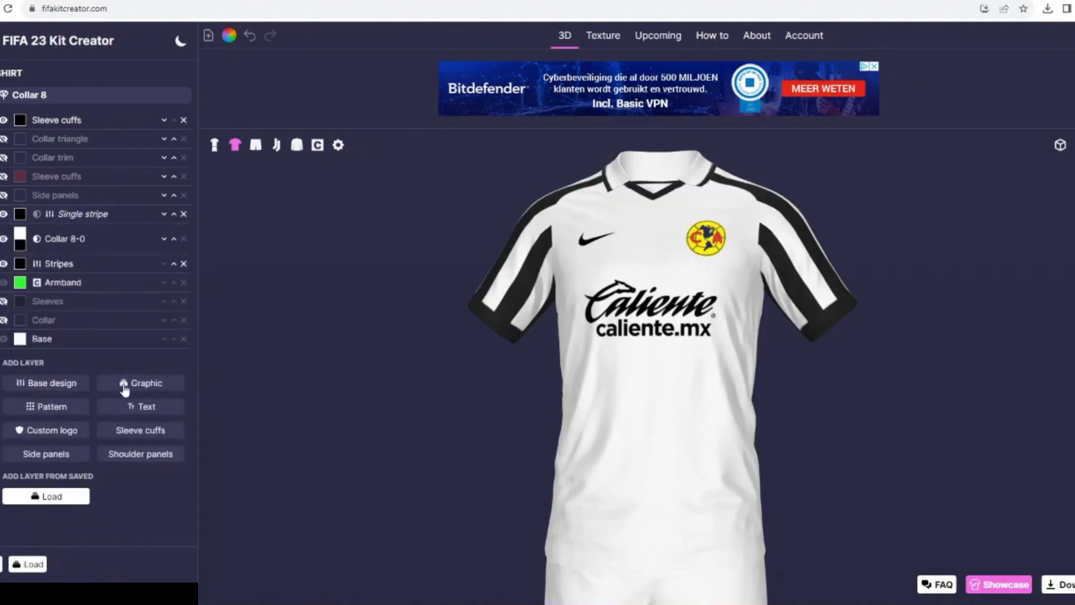
- Add the Maze pattern to the shirt and mask it to Collar 8-0
left_click(124, 387)
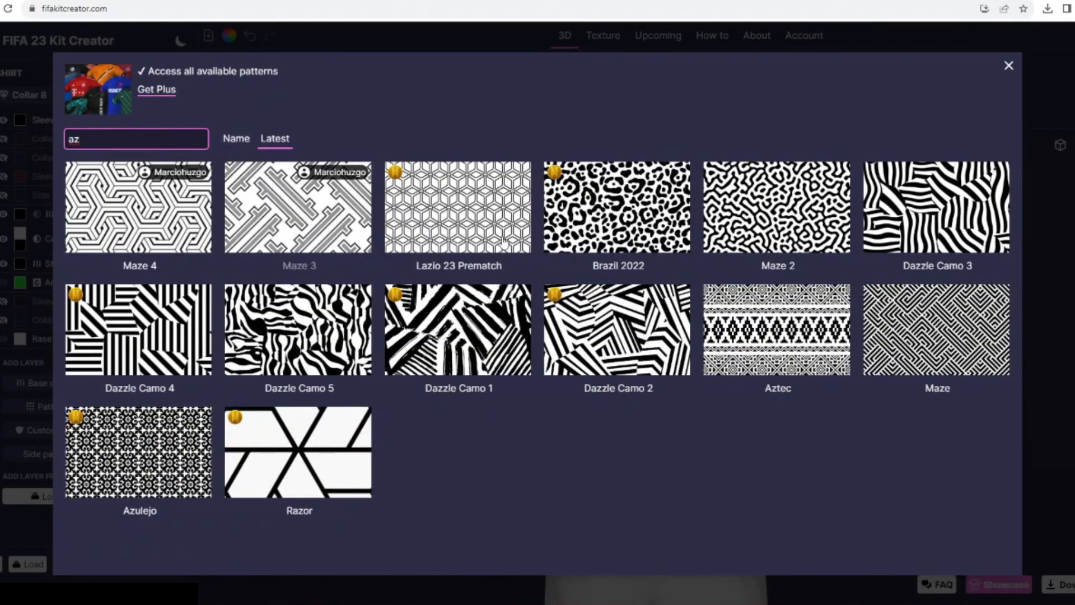
left_click(936, 331)
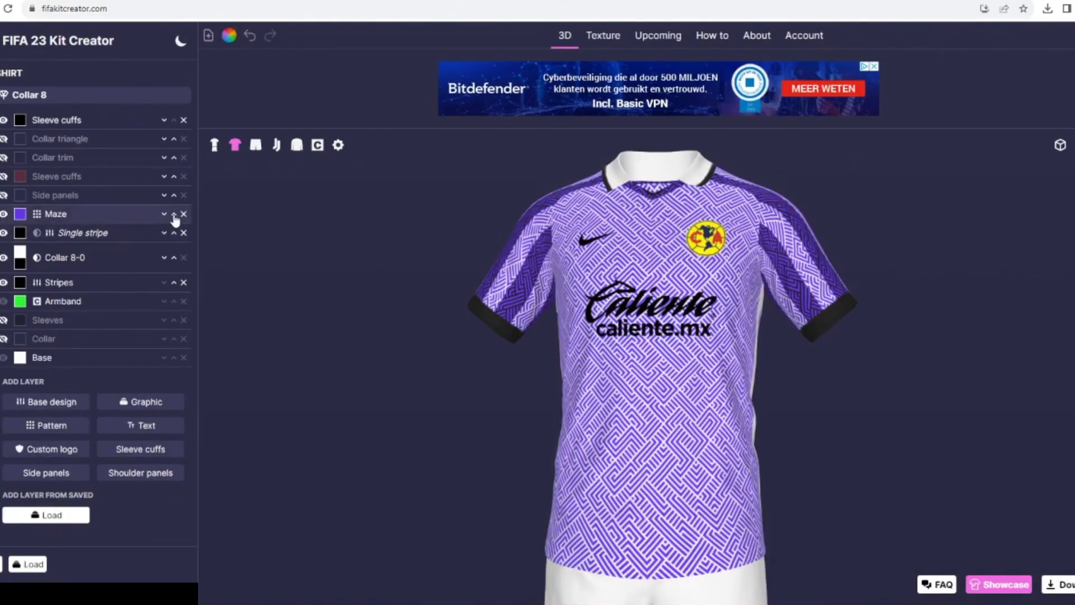
left_click(58, 217)
scroll(85, 413, "down", 2)
left_click(40, 570)
left_click(48, 452)
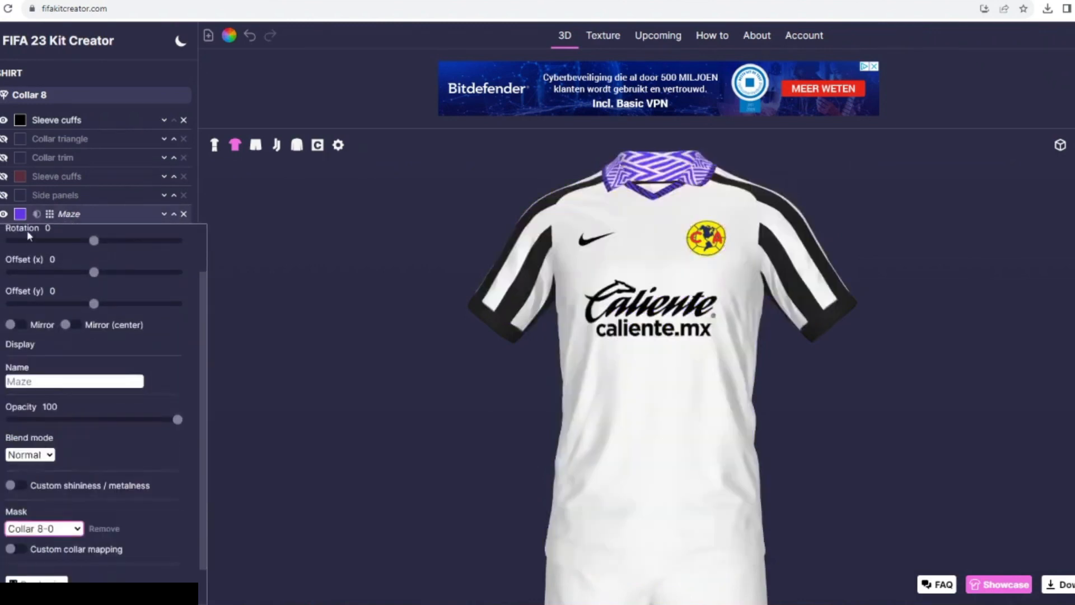
- Color the collar's Maze pattern black and set its size to 239
left_click(20, 214)
left_click(640, 384)
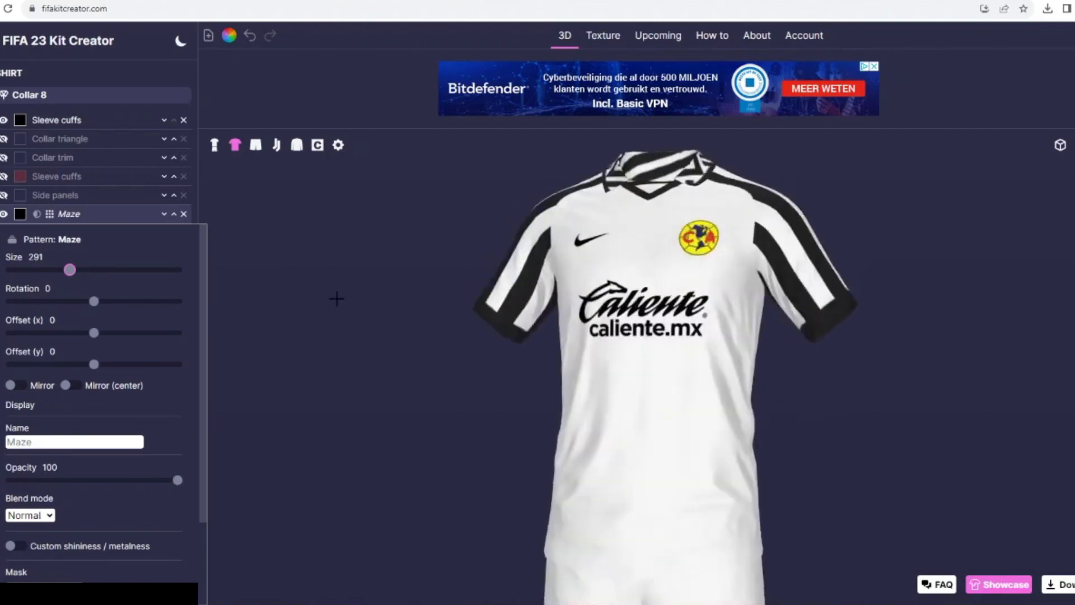
left_click_drag(69, 269, 59, 271)
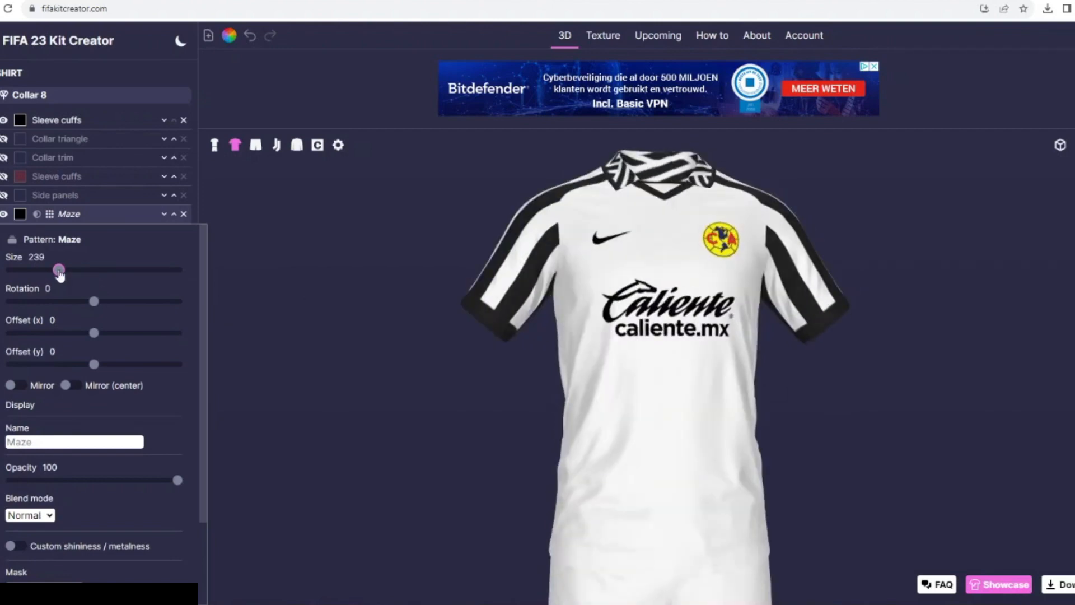
left_click(108, 216)
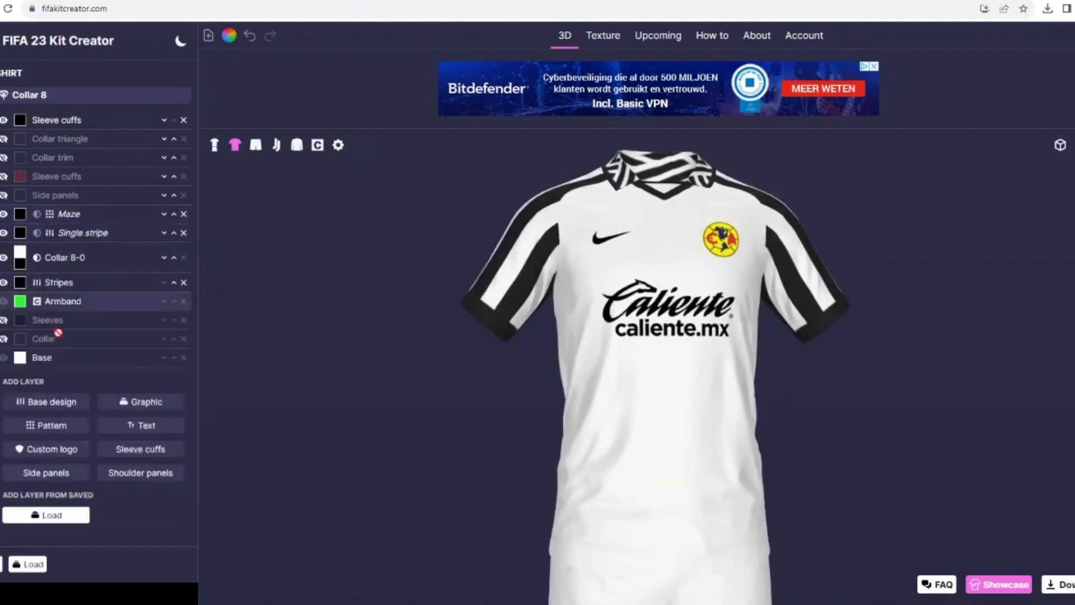
- Add the Collar Inner graphic in white and set the shirt's Sleeve cuffs width to 44
left_click(124, 402)
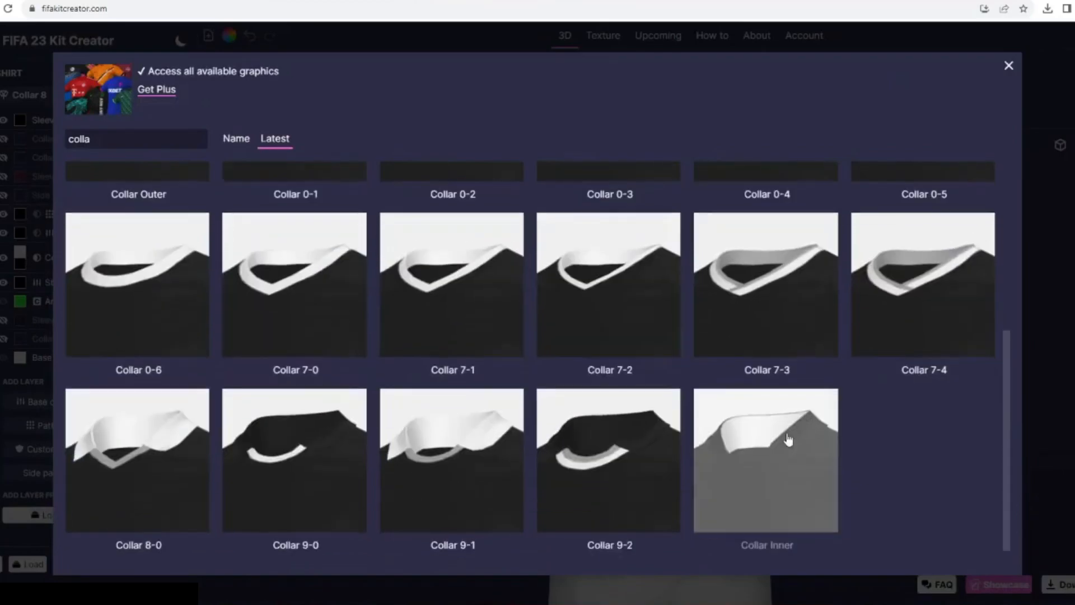
left_click(787, 439)
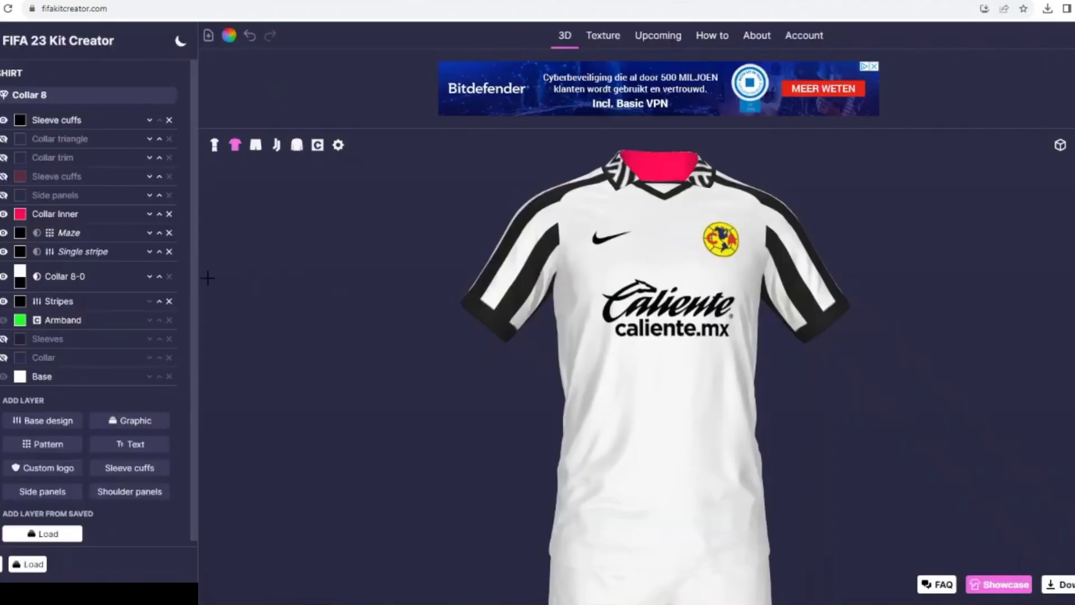
left_click(20, 214)
left_click(641, 383)
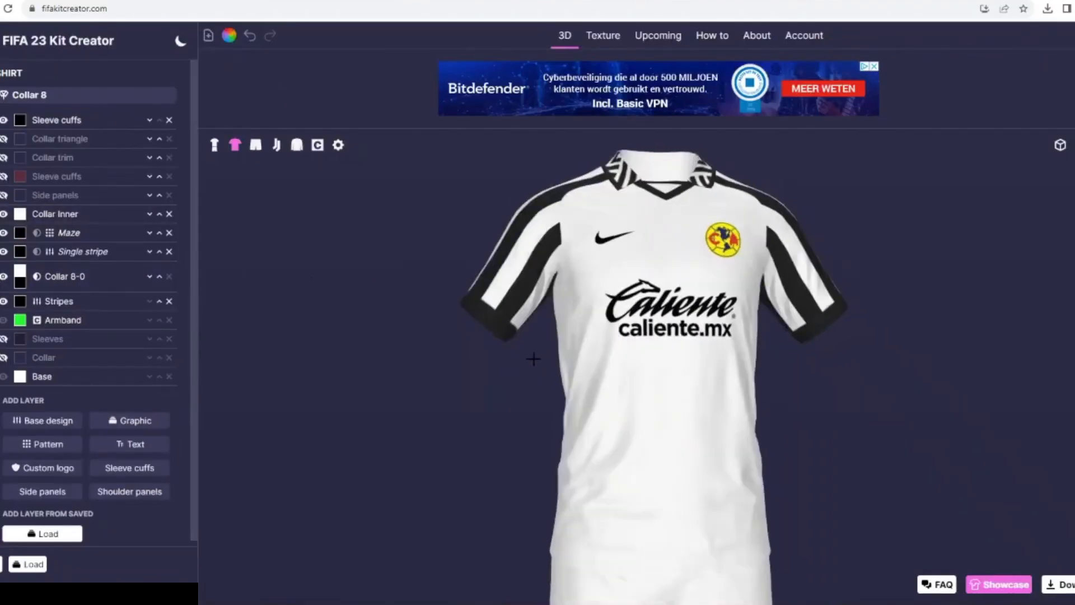
left_click(55, 120)
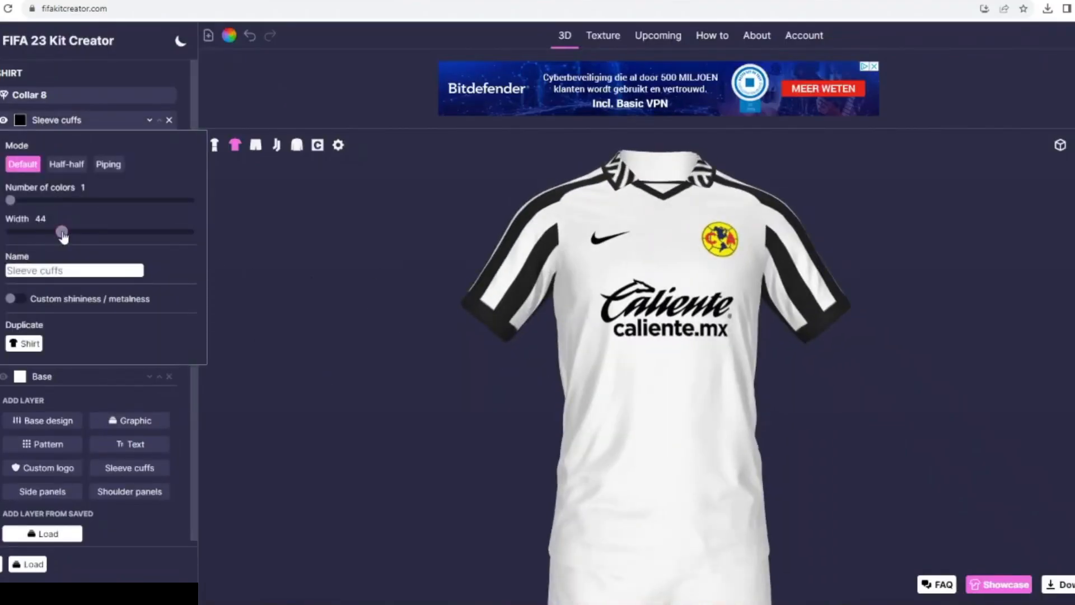
left_click(52, 121)
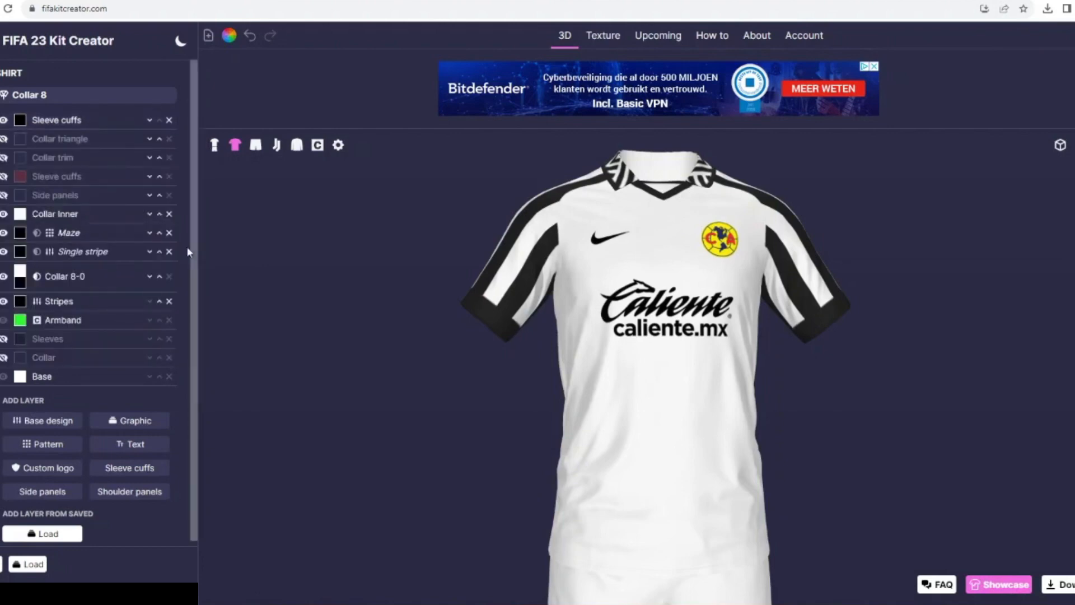
- Duplicate the collar's Maze pattern on the shirt, remove the copy's mask and display it only on the sleeves
left_click(56, 233)
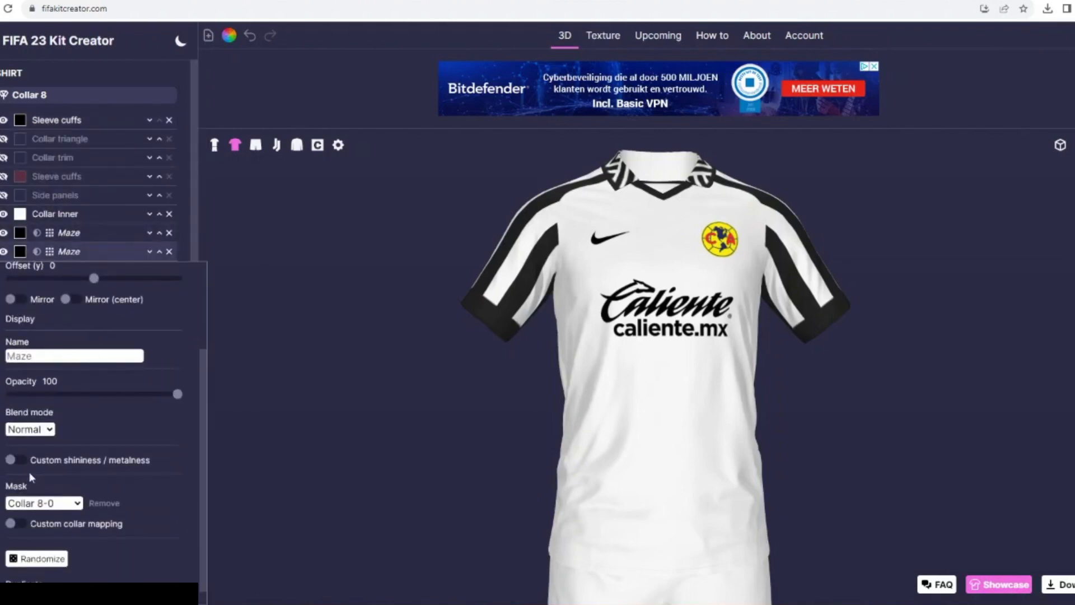
left_click(103, 504)
scroll(101, 503, "down", 1)
scroll(93, 481, "up", 1)
left_click(17, 377)
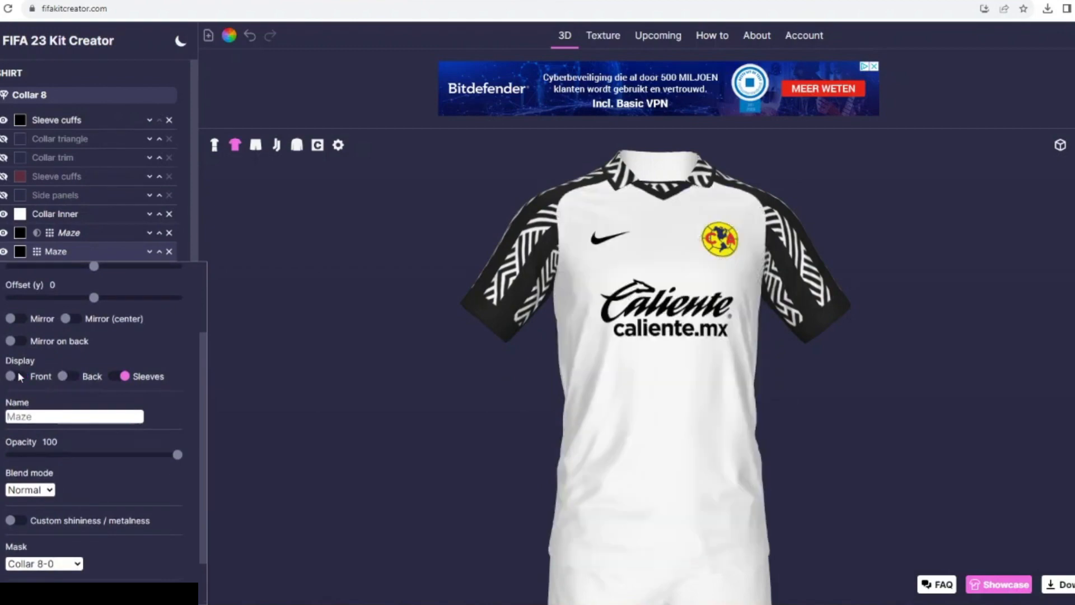
left_click(68, 376)
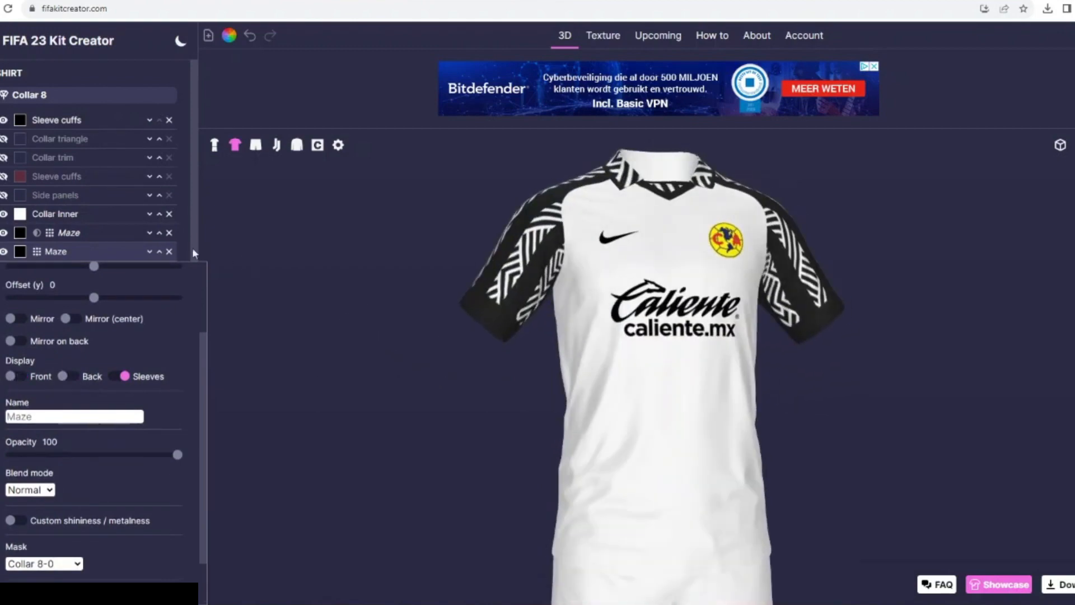
- Delete the sleeve Maze pattern from the shirt and add a Single stripe base design with its rotation set to 90
left_click(169, 251)
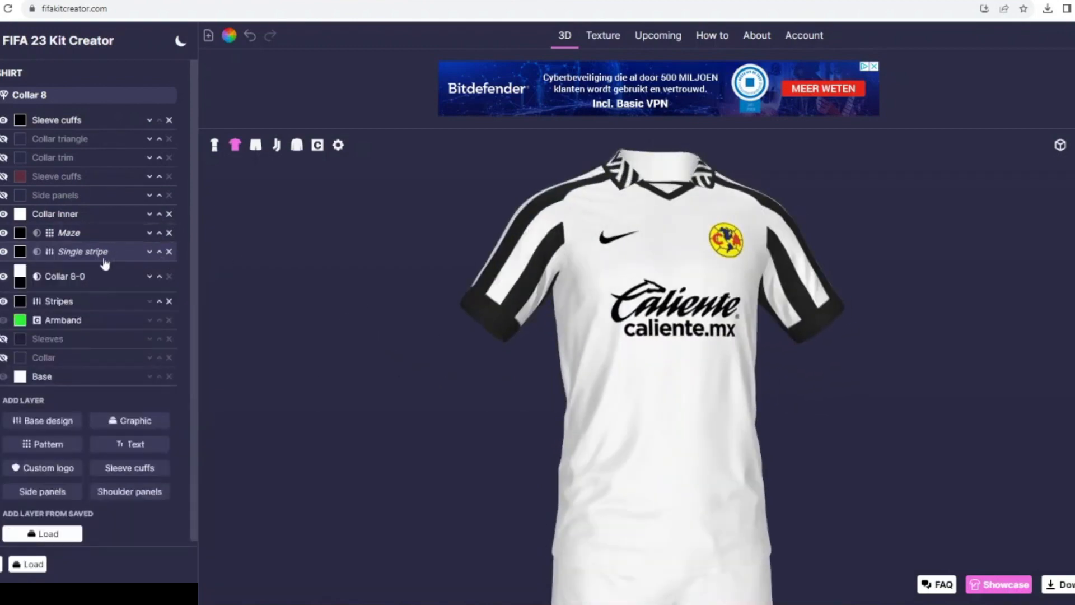
left_click(56, 426)
left_click(610, 168)
left_click(76, 215)
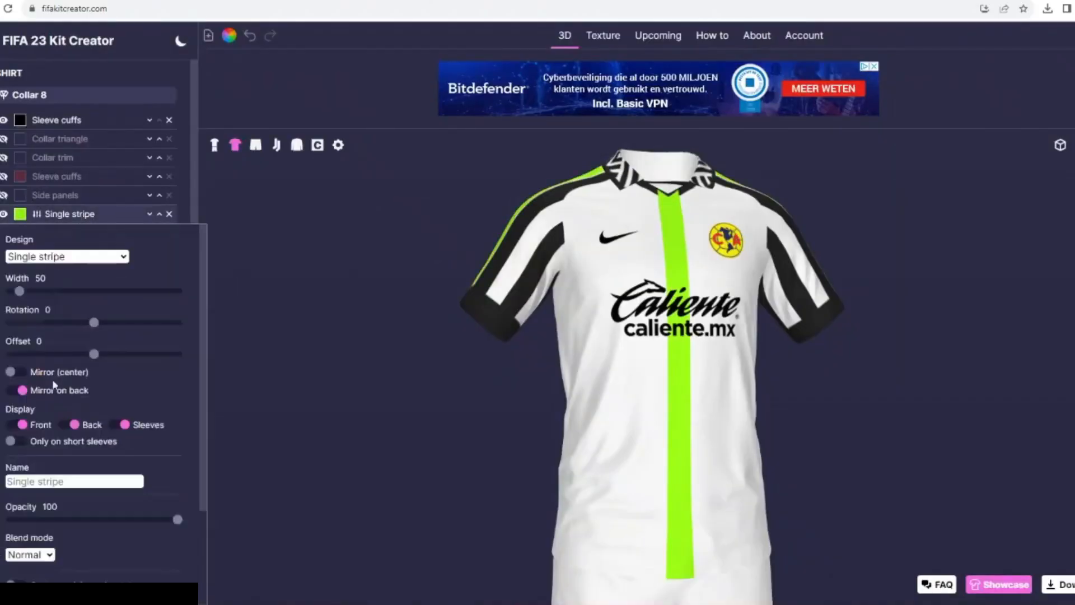
scroll(56, 380, "down", 2)
left_click(39, 502)
left_click(76, 318)
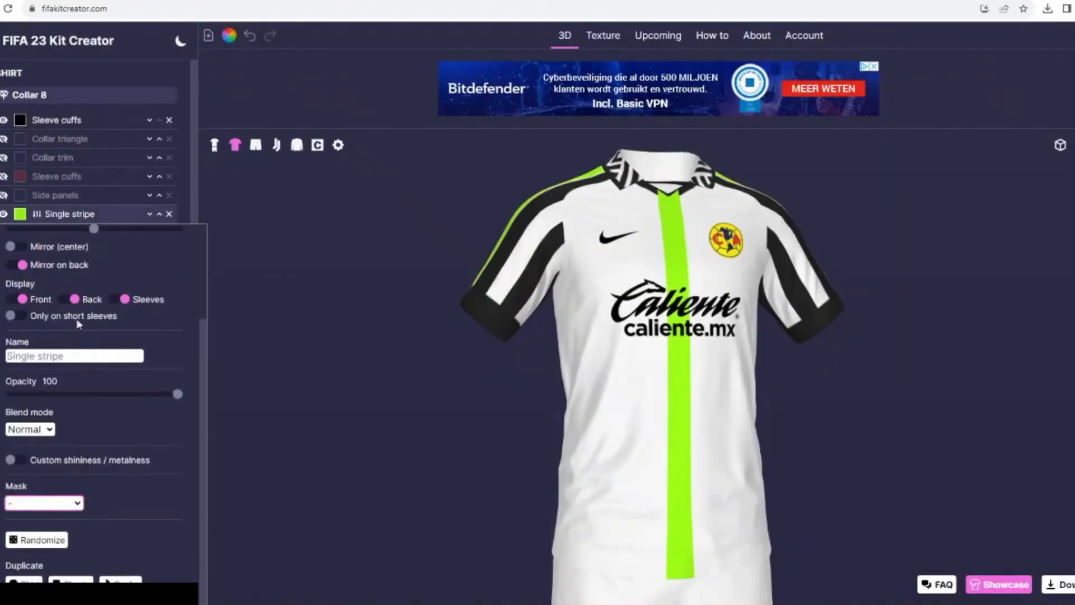
scroll(81, 329, "up", 3)
left_click_drag(93, 322, 112, 324)
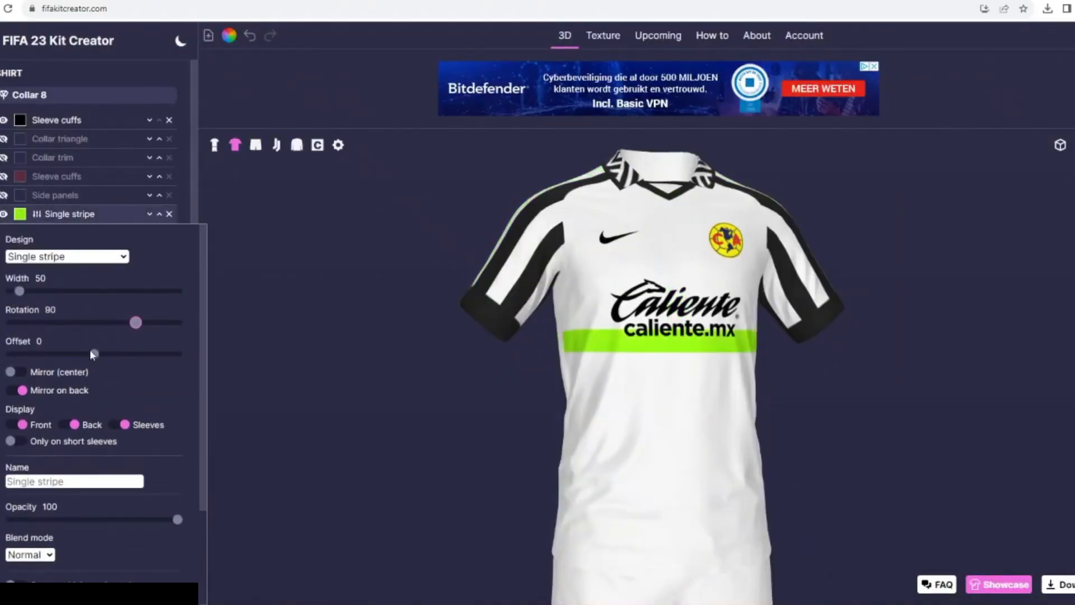
- Move the shirt's new Single stripe above all other layers and set its width to 17 and offset to -1
left_click(159, 214)
left_click(159, 195)
left_click(159, 176)
left_click(159, 158)
left_click(159, 138)
left_click(95, 129)
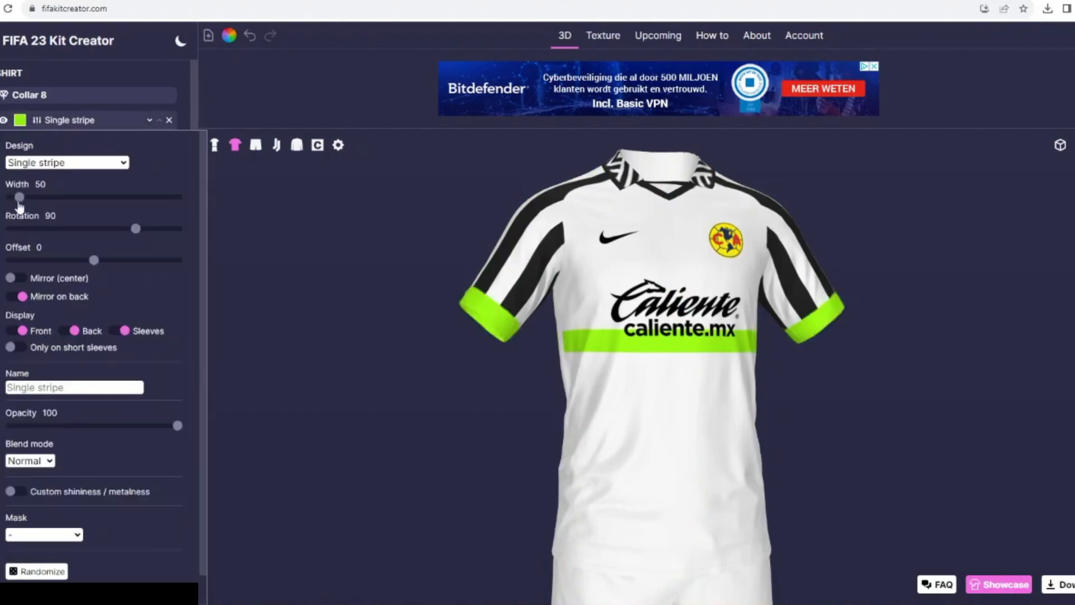
left_click_drag(17, 198, 14, 198)
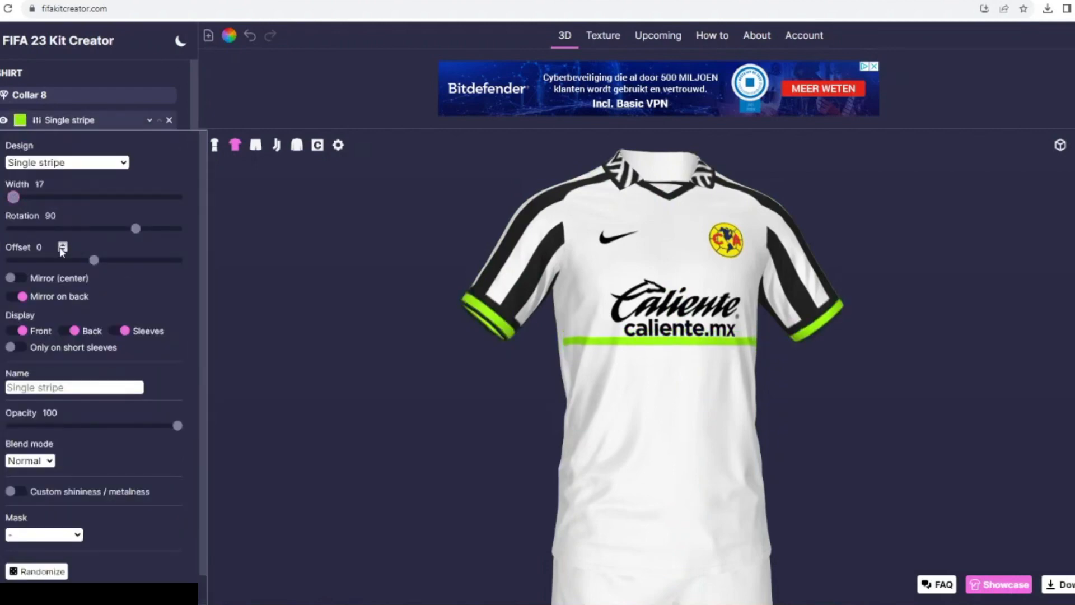
left_click(62, 250)
- Color the shirt's top Single stripe white and display it only on the sleeves
left_click(20, 122)
left_click(525, 258)
left_click(282, 280)
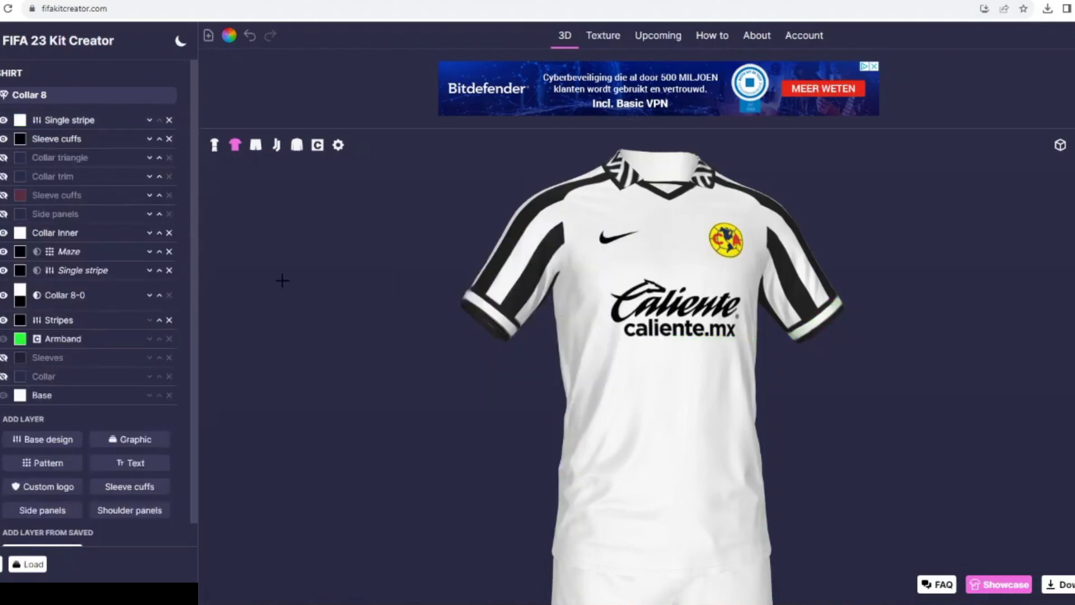
left_click(65, 120)
scroll(65, 297, "down", 1)
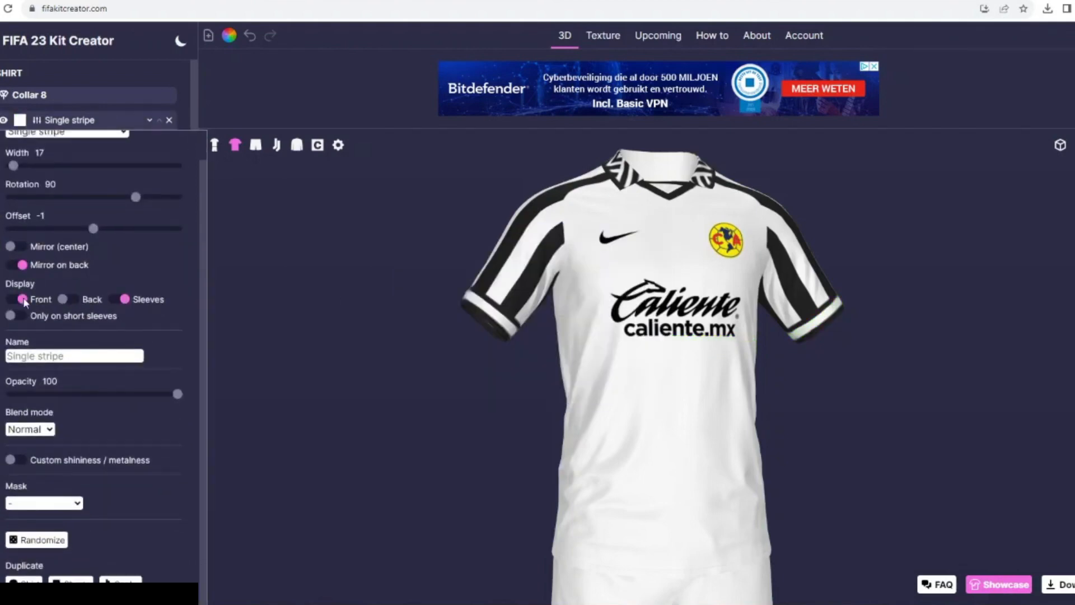
left_click(58, 123)
- Duplicate the collar's Maze pattern on the shirt and move the copy above all other layers
left_click(73, 252)
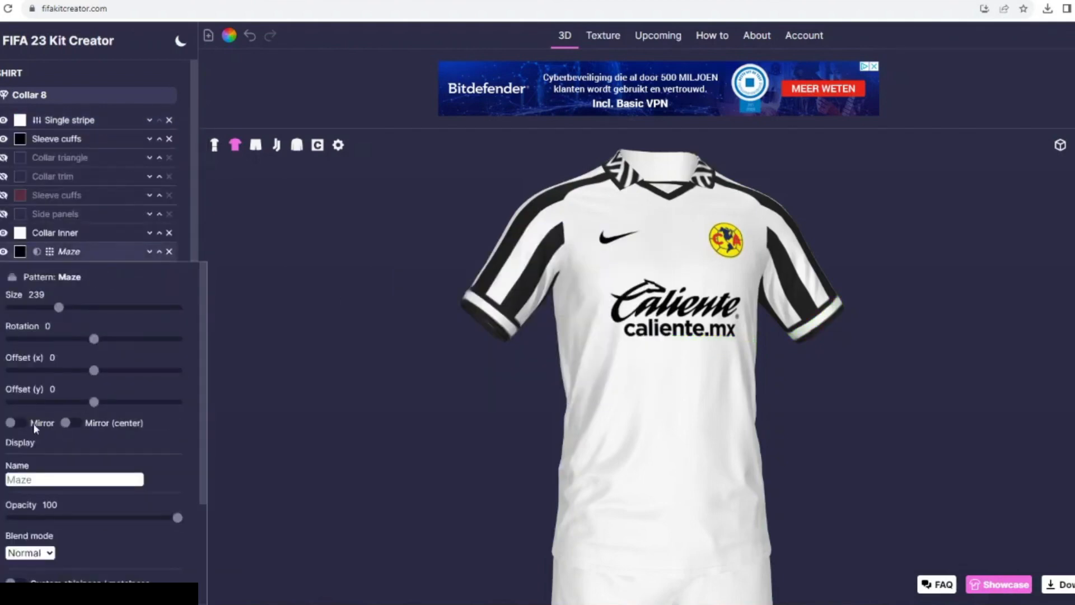
scroll(34, 427, "down", 3)
left_click(26, 579)
left_click(160, 253)
left_click(161, 234)
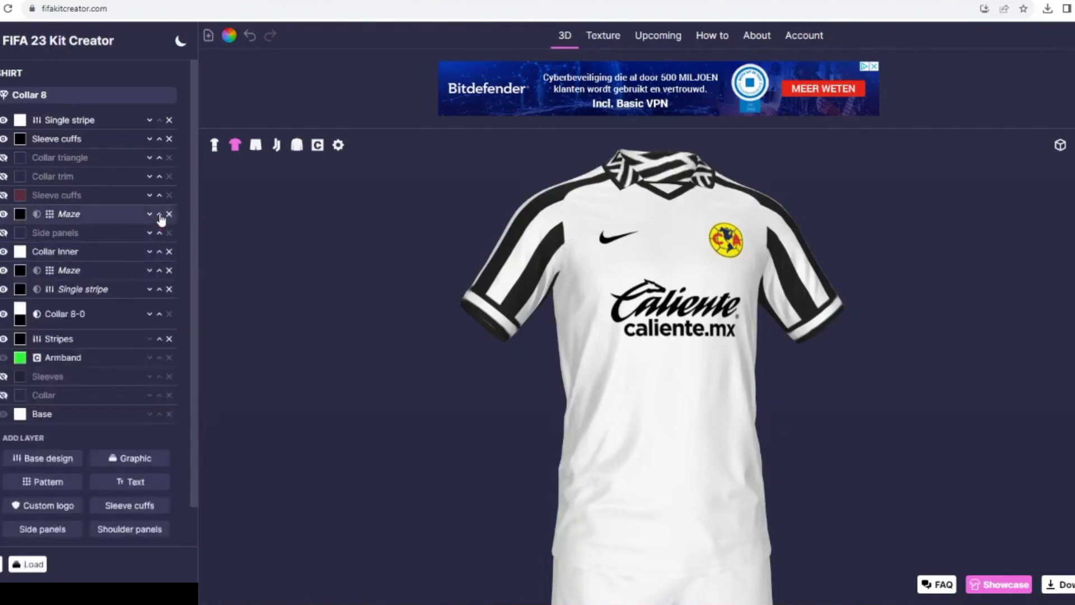
left_click(162, 216)
left_click(160, 158)
left_click(160, 140)
- Mask the topmost Maze pattern to the Single stripe on the sleeve cuffs
left_click(69, 121)
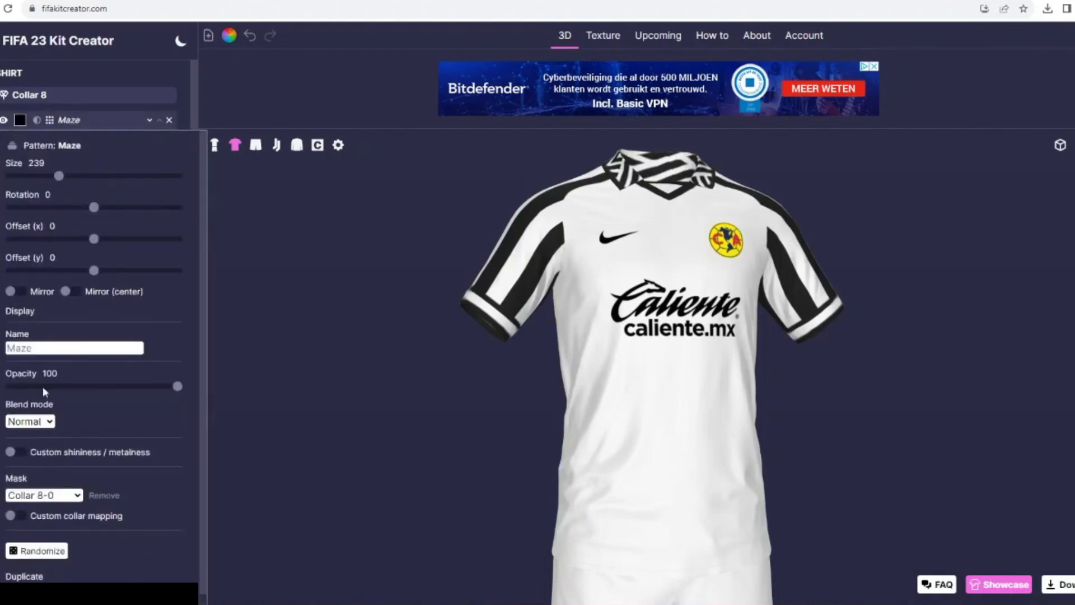
scroll(43, 386, "down", 1)
left_click(37, 485)
left_click(43, 470)
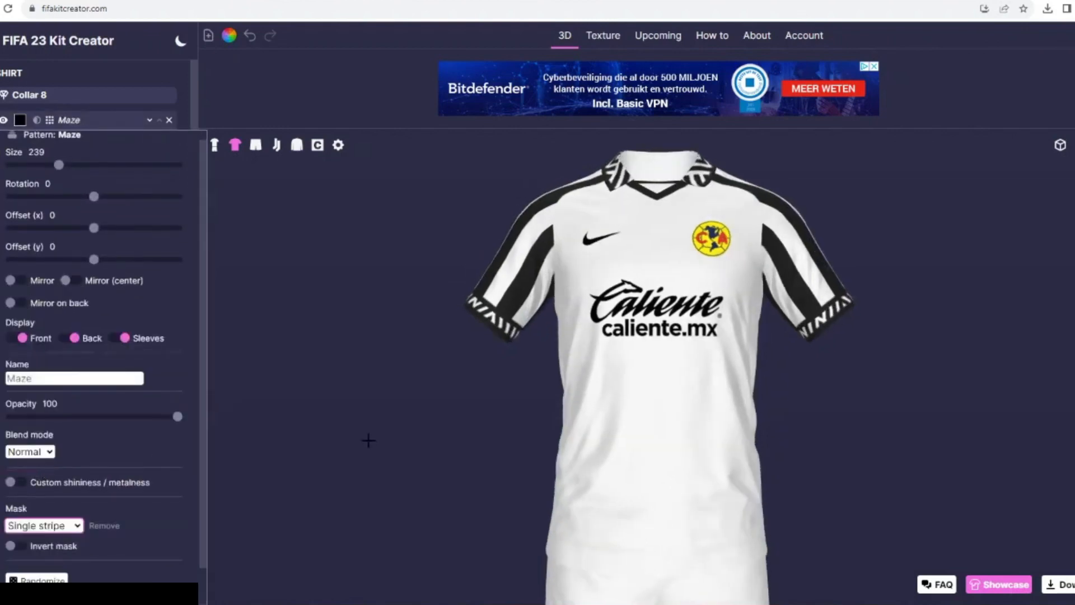
- Add the Sock foldover graphic to the socks and color it white
left_click(216, 145)
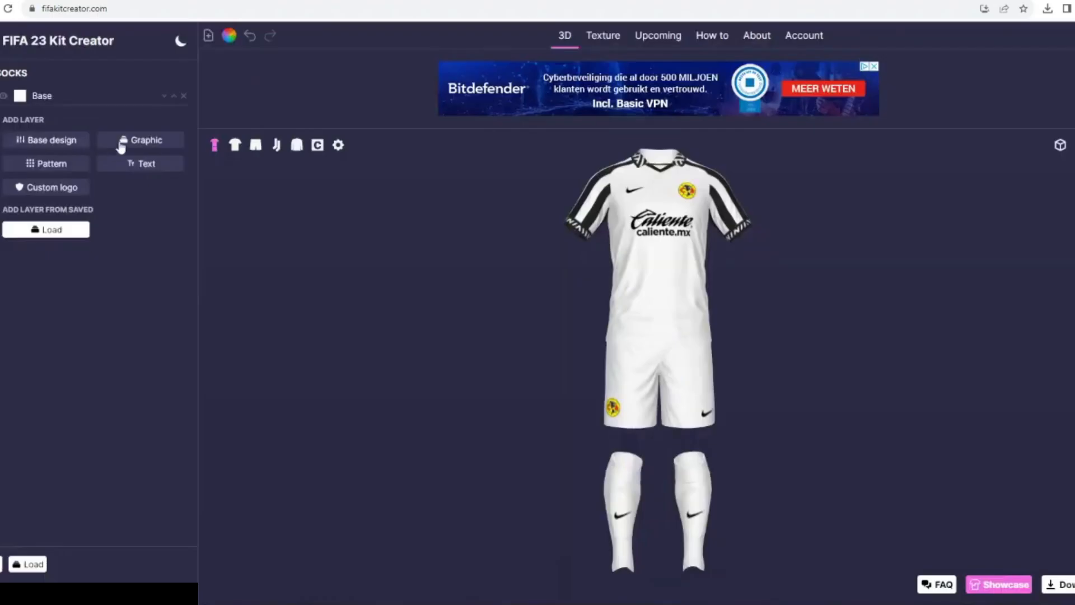
left_click(120, 147)
scroll(933, 233, "down", 5)
left_click(394, 368)
left_click(20, 98)
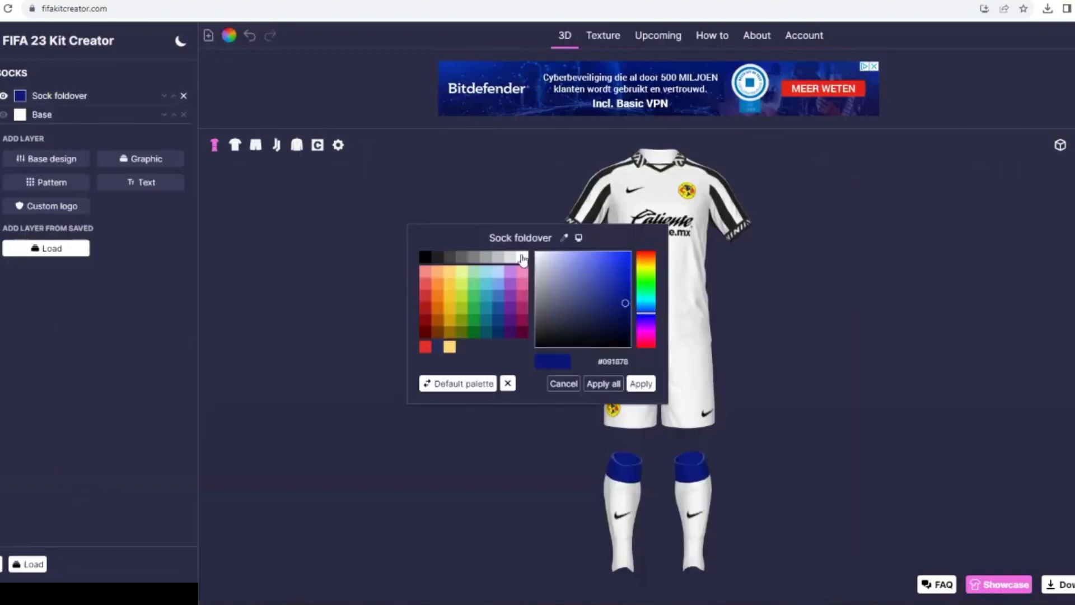
left_click(522, 259)
- Add the Maze pattern in black at size 239 to the socks and mask it to Sock foldover
left_click(276, 144)
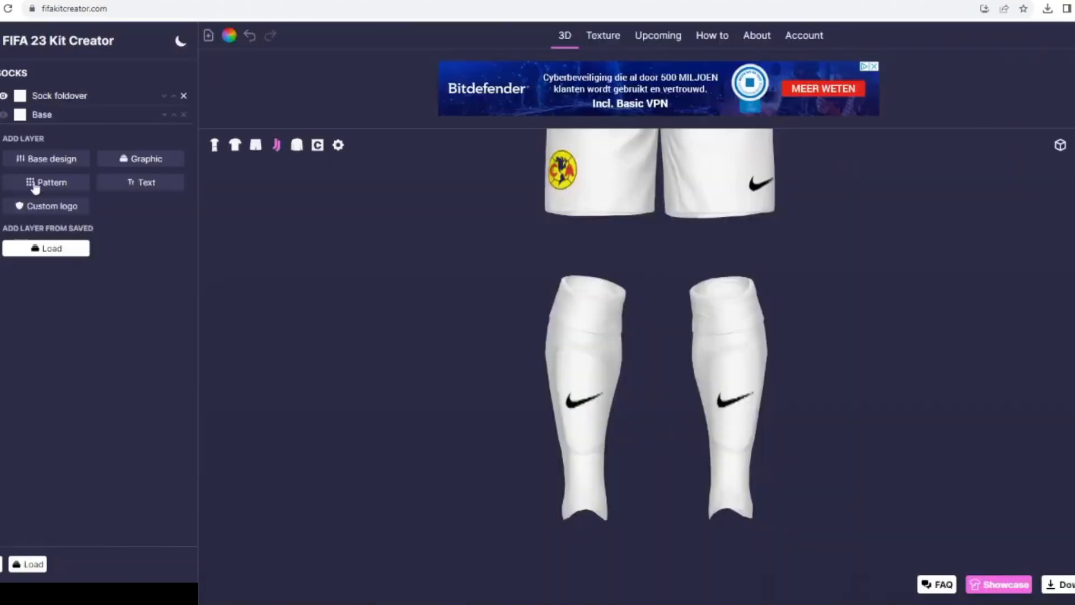
left_click(46, 182)
scroll(929, 335, "up", 3)
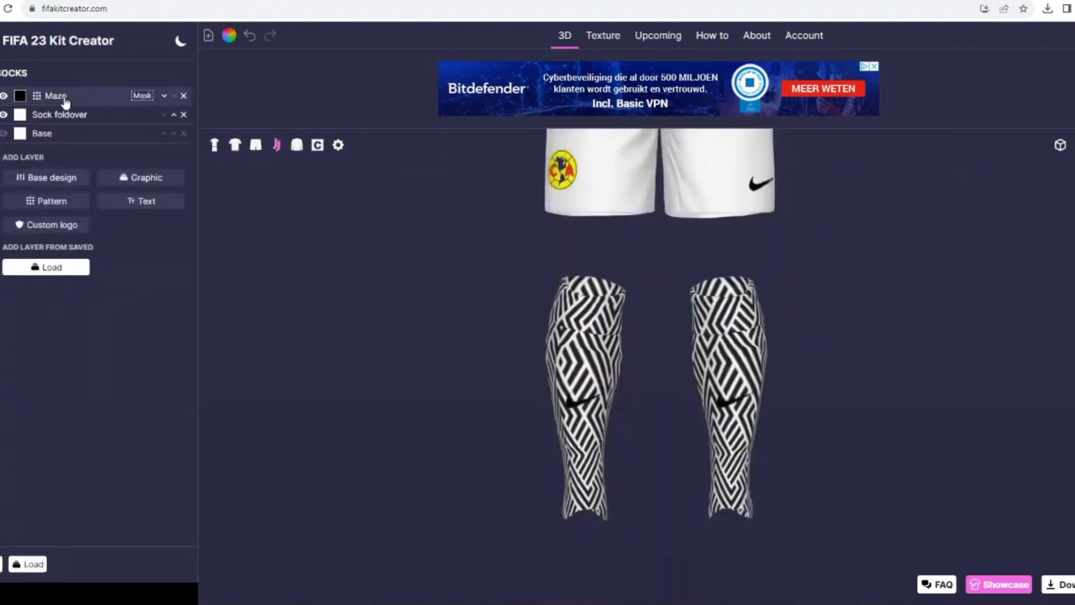
left_click(67, 96)
left_click(43, 471)
left_click(33, 494)
left_click(214, 145)
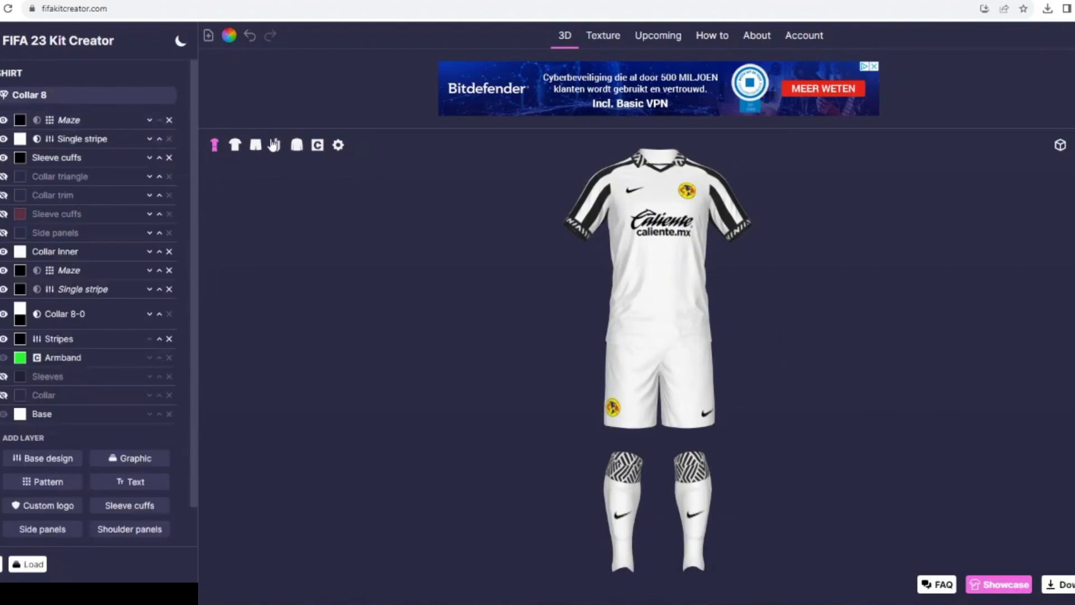
- Add the Sock 4 graphic to the socks
left_click(274, 145)
left_click(146, 180)
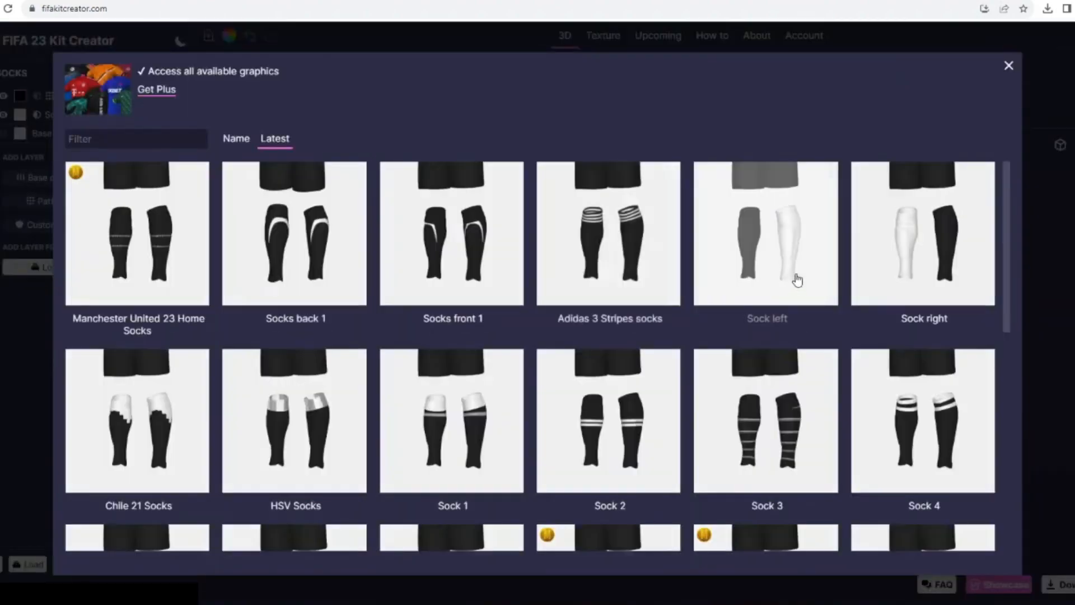
scroll(130, 407, "down", 8)
scroll(896, 280, "up", 3)
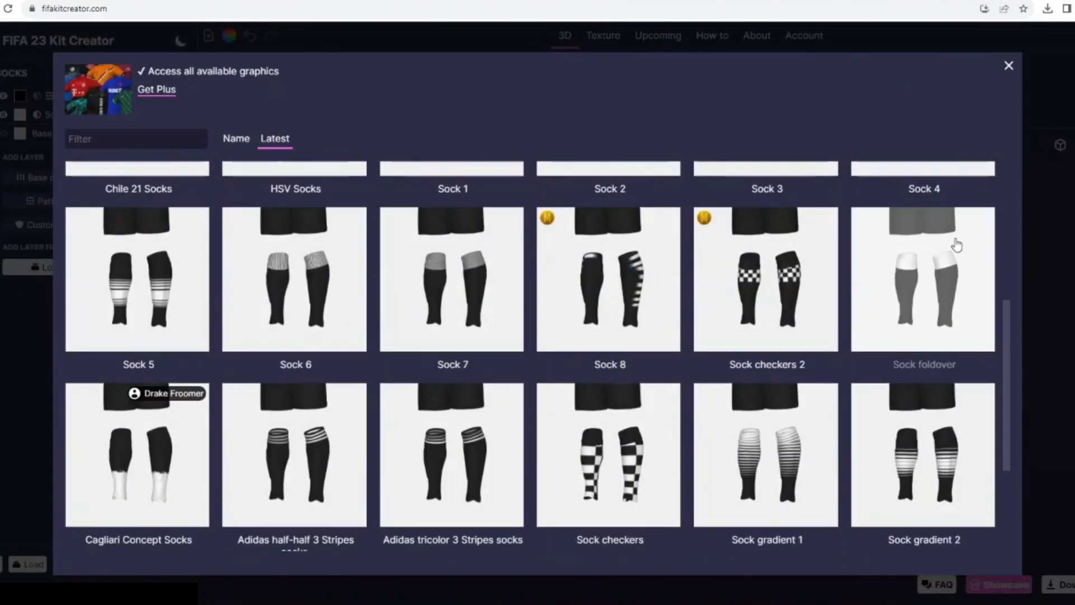
left_click(955, 244)
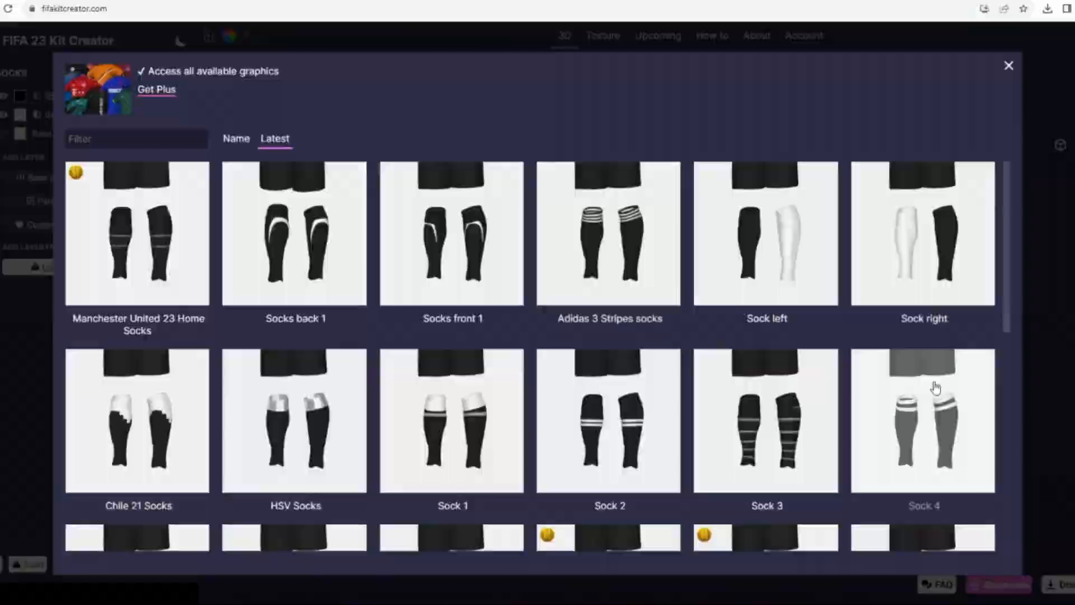
left_click(921, 370)
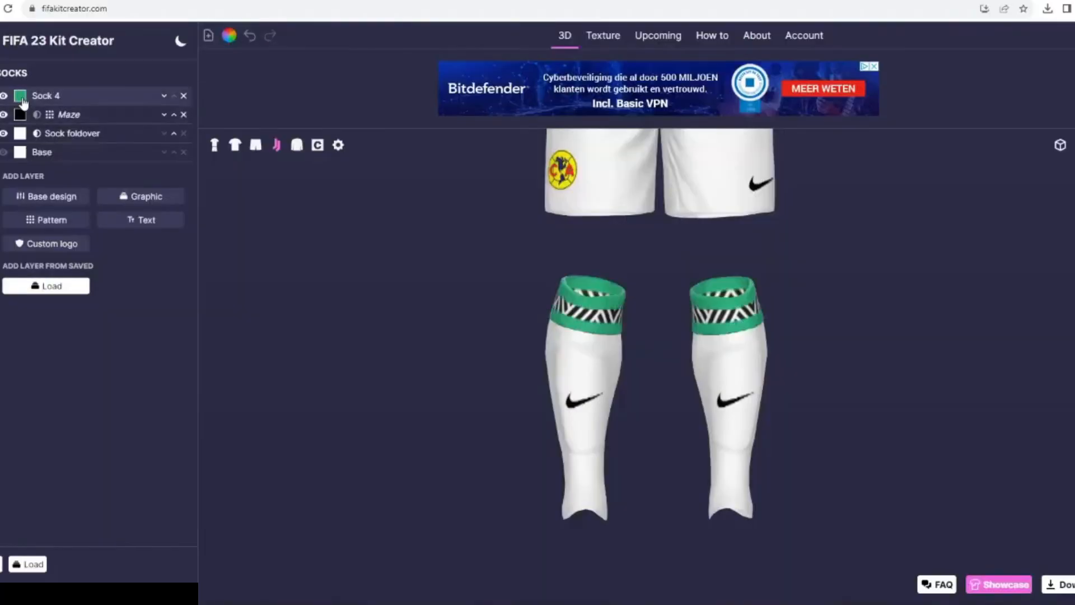
- Color the Sock 4 graphic black and inspect the full kit
left_click(631, 383)
left_click(20, 95)
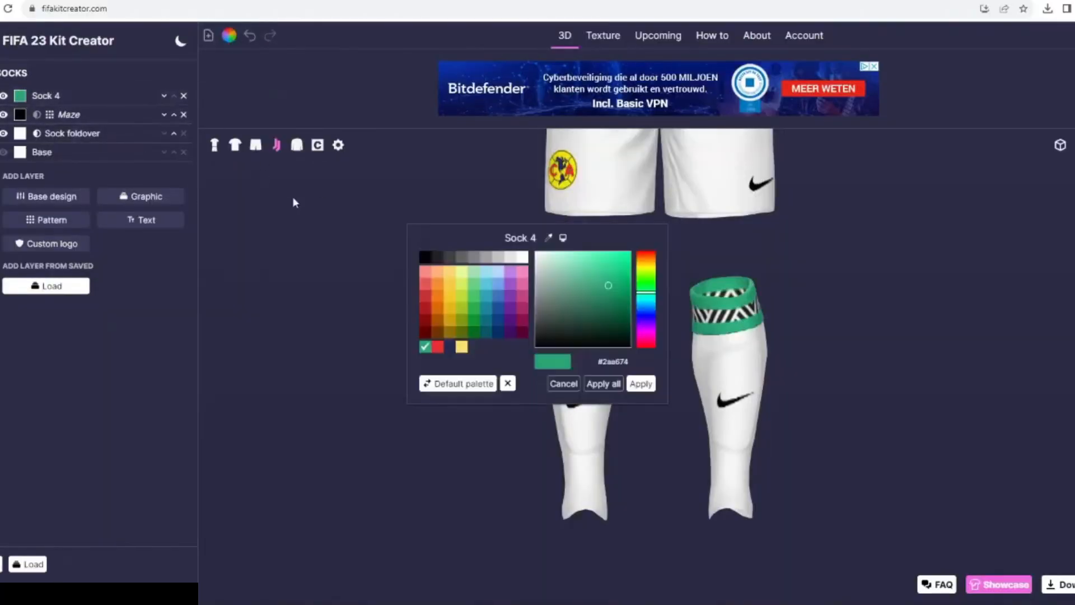
left_click(437, 264)
left_click(635, 382)
left_click(214, 144)
left_click_drag(284, 251, 533, 330)
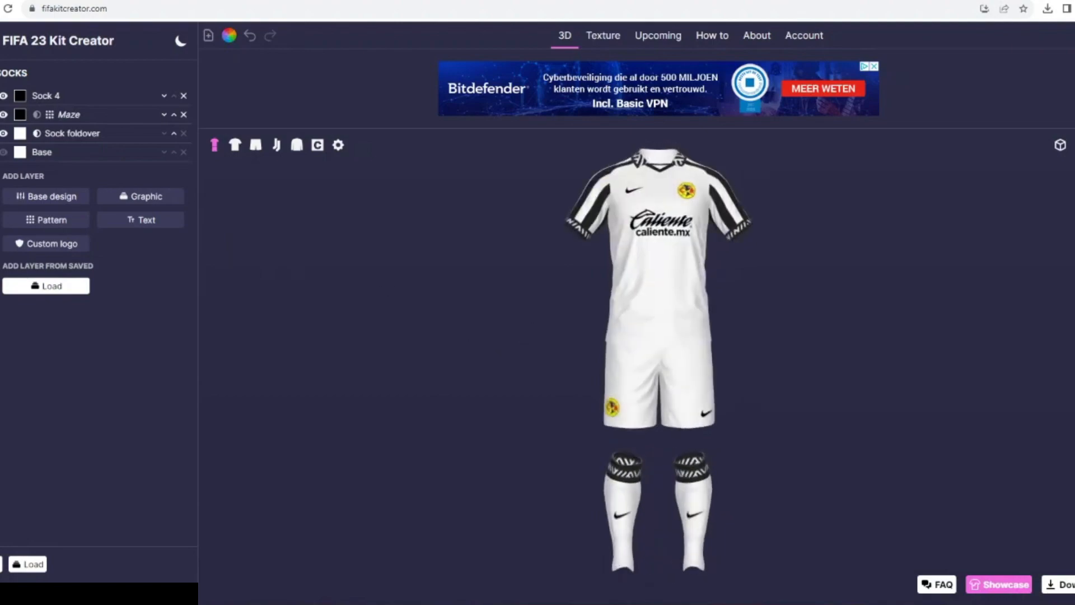
- Add a Stripes base design to the shorts and adjust its stripes
left_click(256, 145)
left_click(66, 180)
left_click(297, 330)
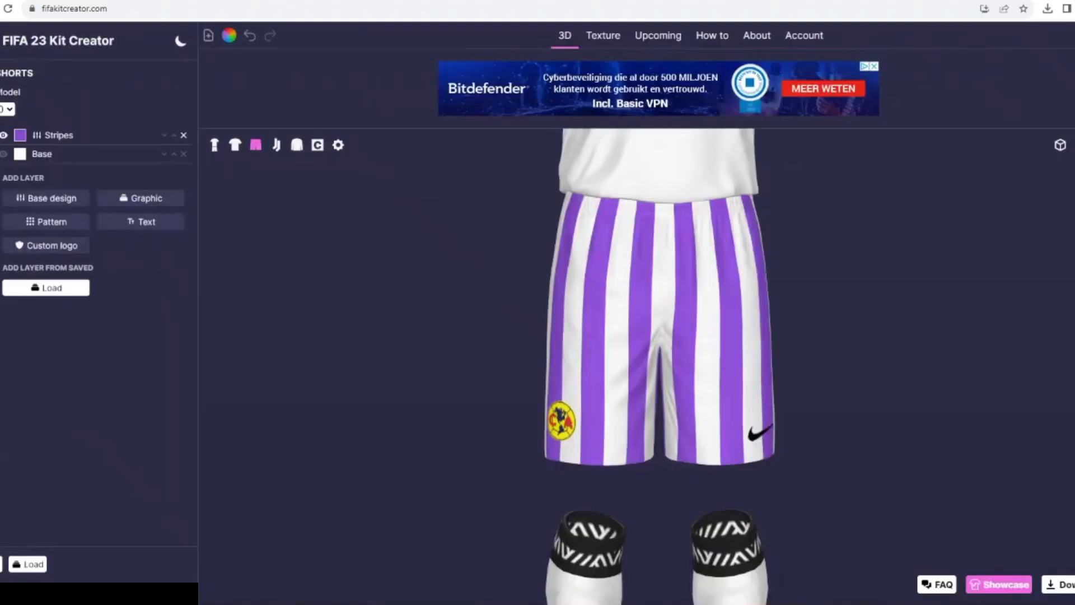
left_click(59, 135)
left_click_drag(33, 216, 41, 216)
- Duplicate the shirt's black Stripes layer to the shorts and delete the purple Stripes layer there
left_click(235, 144)
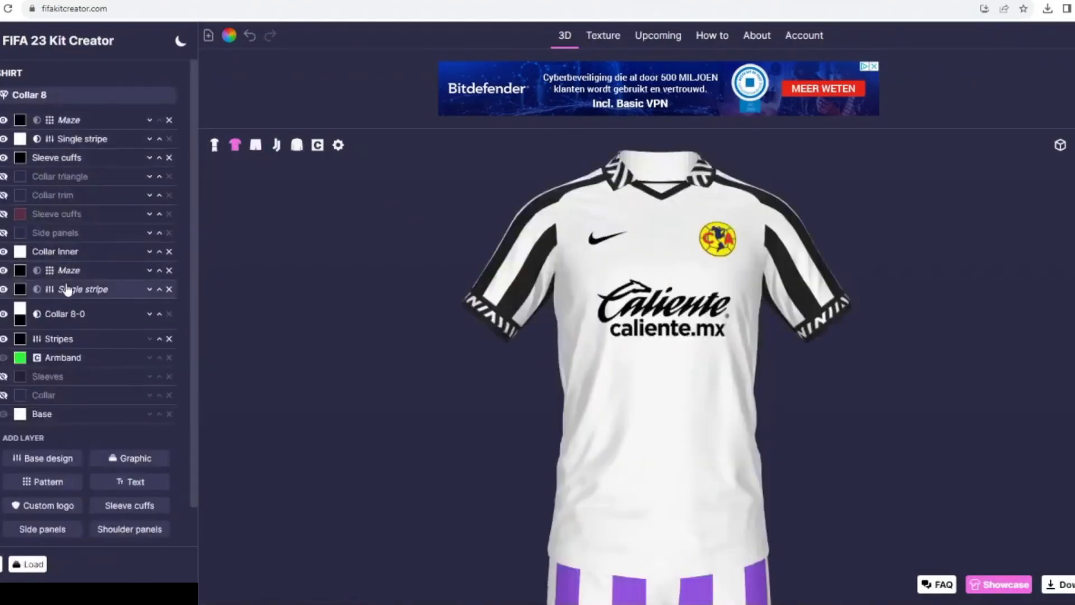
left_click(56, 339)
scroll(61, 411, "down", 6)
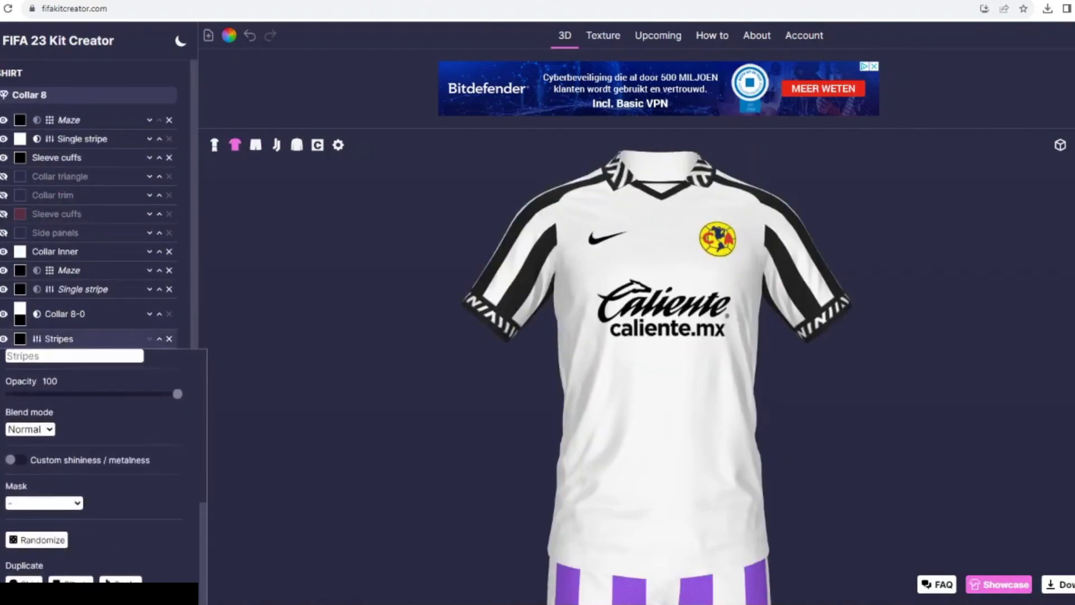
left_click(84, 582)
left_click(276, 144)
left_click(255, 144)
left_click(183, 151)
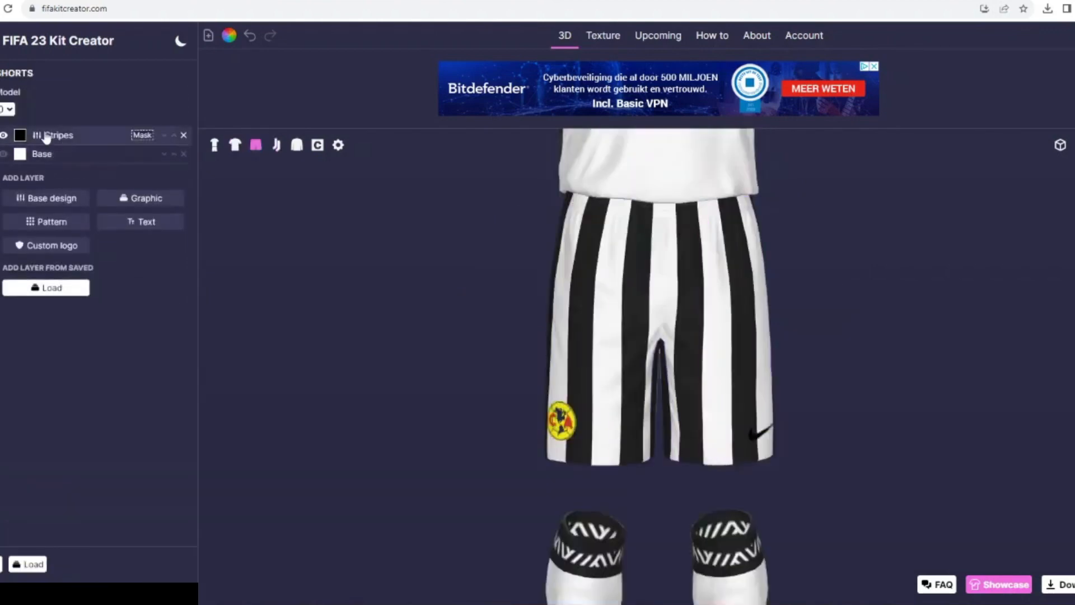
left_click(45, 136)
left_click_drag(324, 240, 482, 249)
left_click(78, 136)
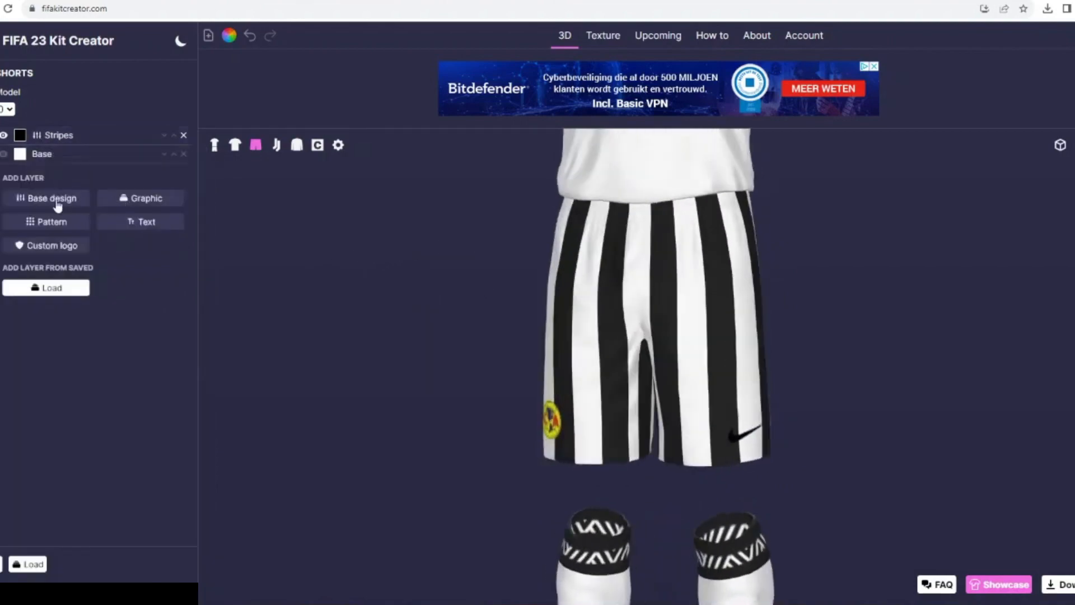
- Cover the lower half of the shorts with a white Single stripe base design at rotation 90 and offset 74
left_click(57, 205)
left_click(613, 152)
left_click(142, 244)
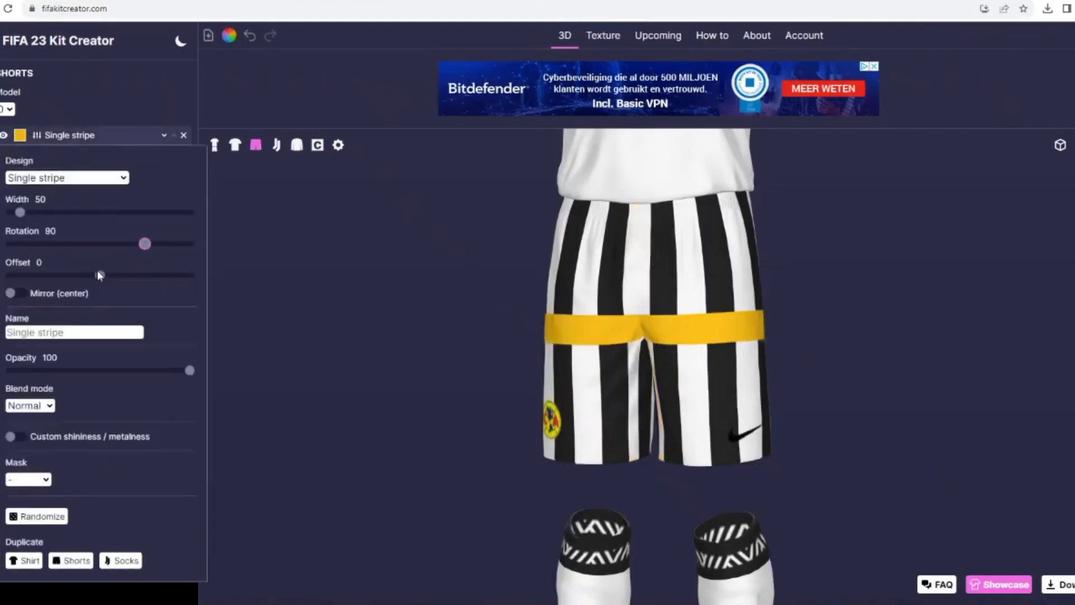
left_click_drag(100, 275, 167, 275)
left_click_drag(21, 212, 89, 212)
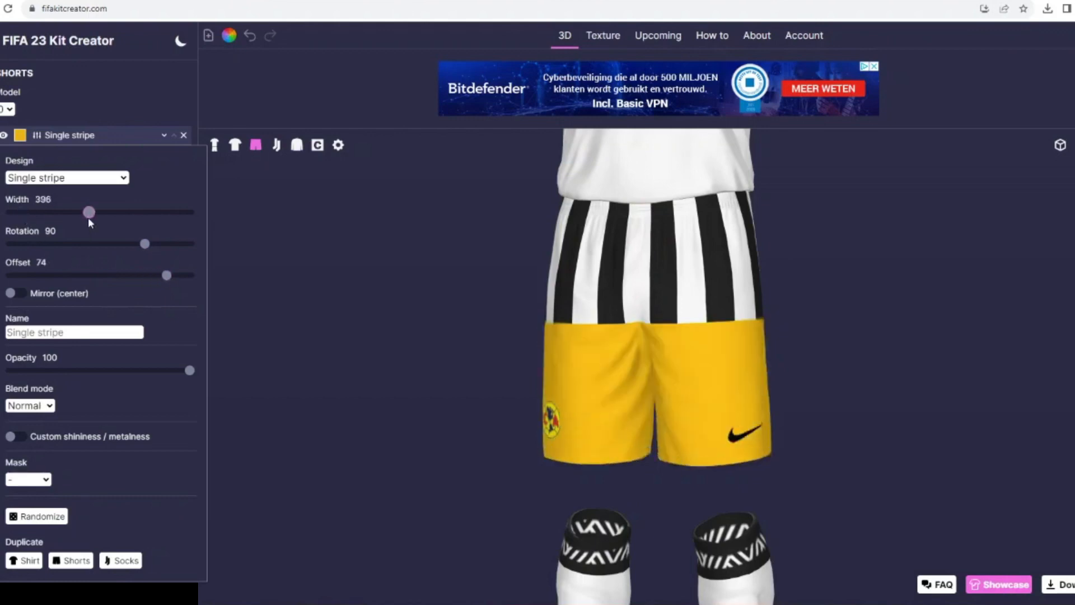
left_click(21, 135)
left_click(522, 257)
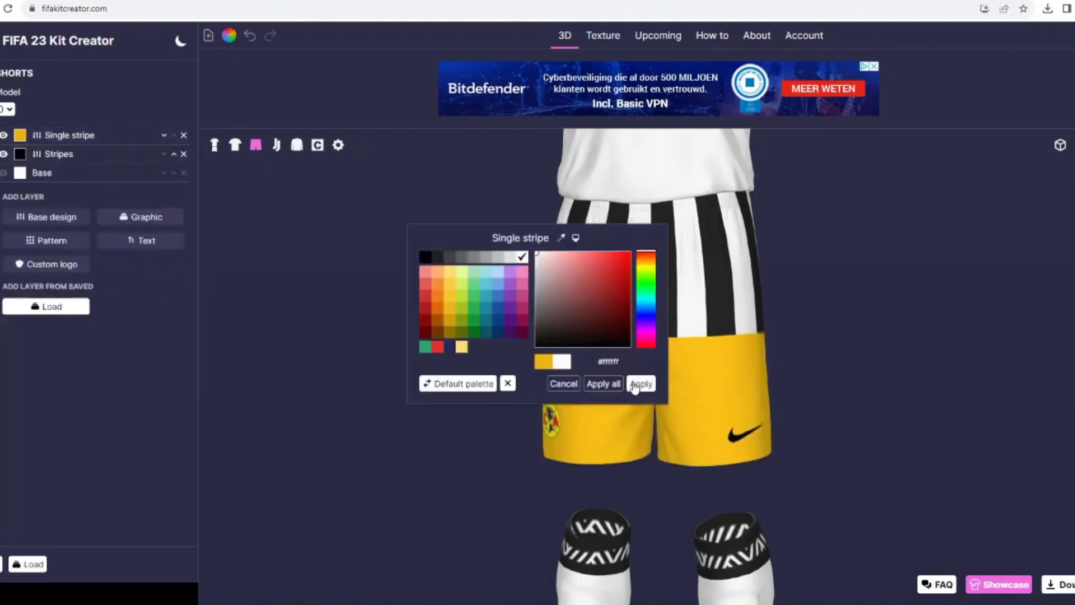
left_click(638, 384)
- Move the shorts' Stripes above the Single stripe and mask them to it
left_click(164, 135)
left_click(59, 135)
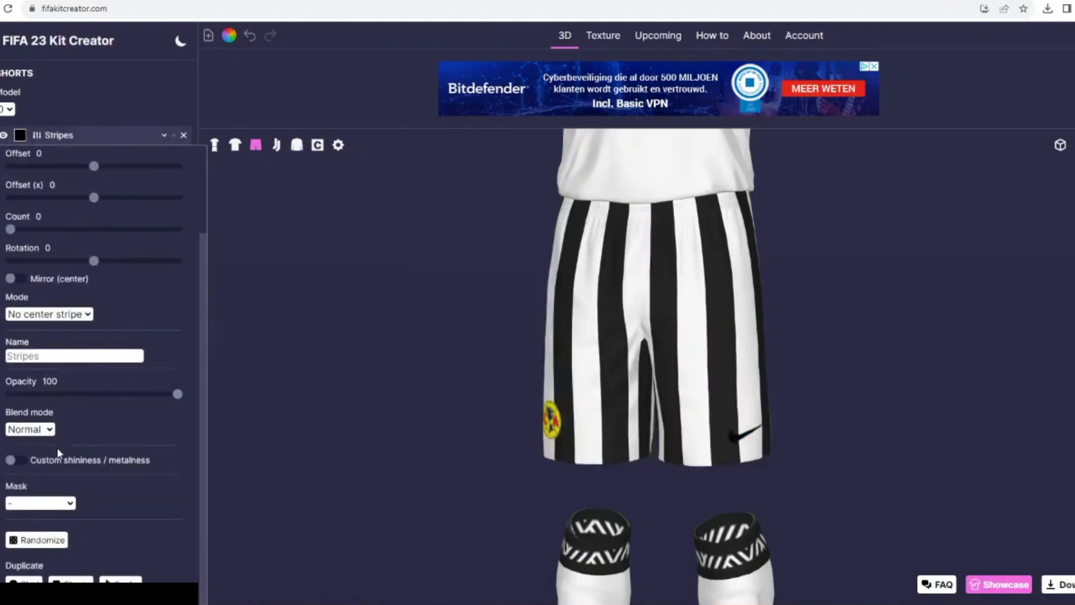
left_click(45, 528)
left_click(215, 145)
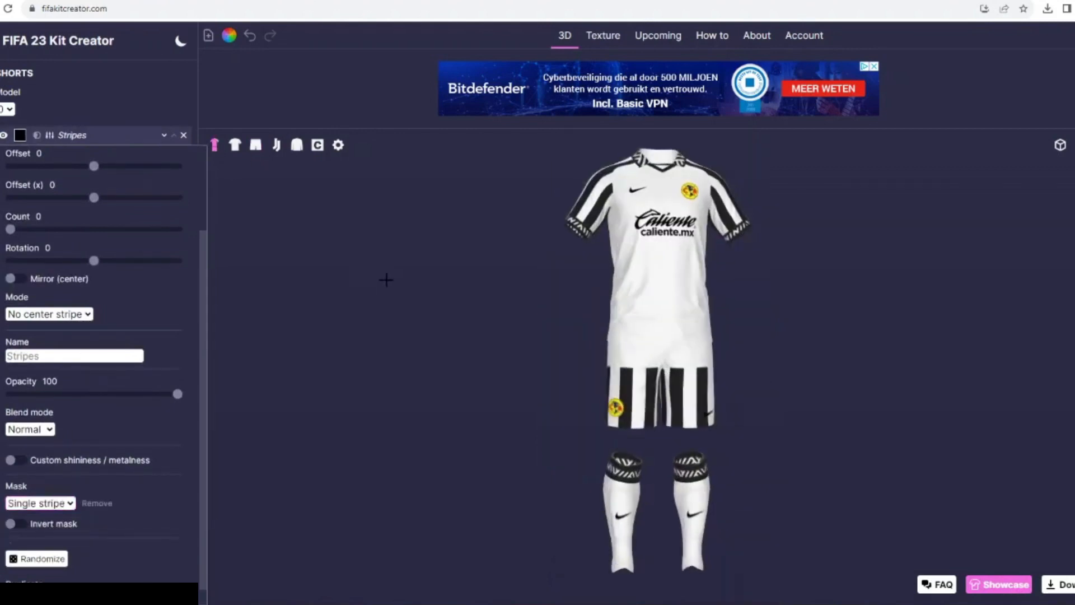
- Delete the Stripes layer from the shorts and color the Single stripe black
left_click(184, 135)
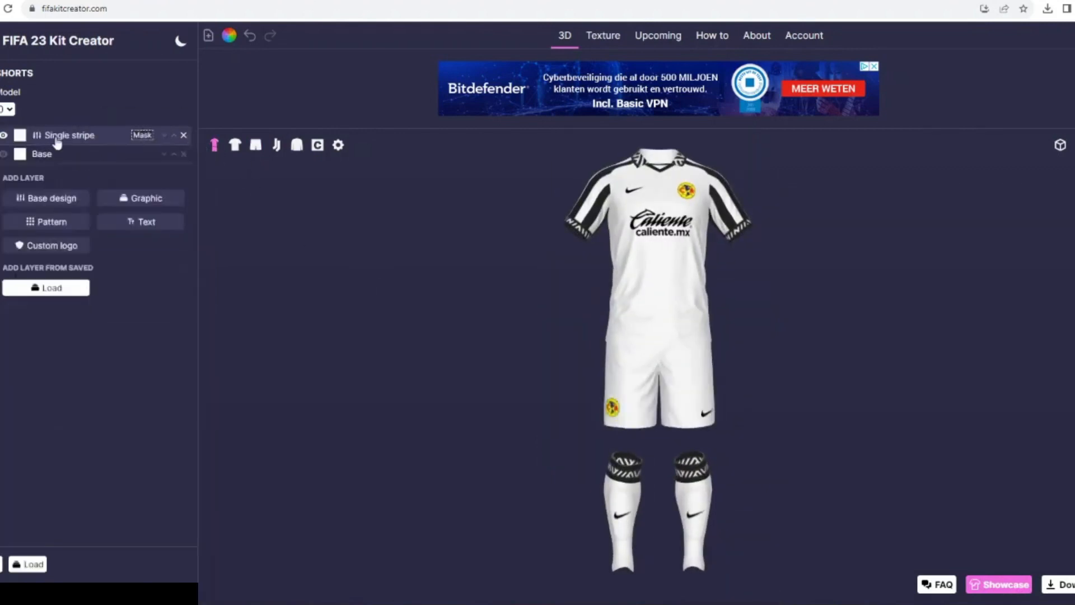
left_click(20, 135)
left_click(427, 258)
left_click(641, 384)
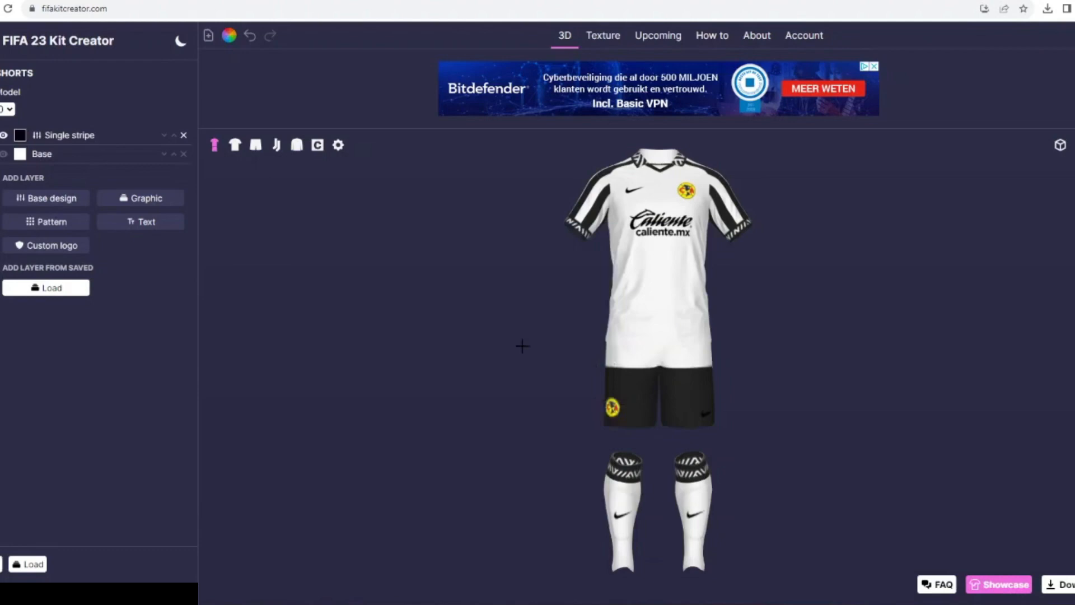
- Narrow the shorts' Single stripe to width 59 and set its offset to 91 to form a hem band
left_click(45, 140)
left_click_drag(38, 213, 23, 213)
left_click_drag(166, 275, 176, 276)
left_click_drag(476, 400, 295, 317)
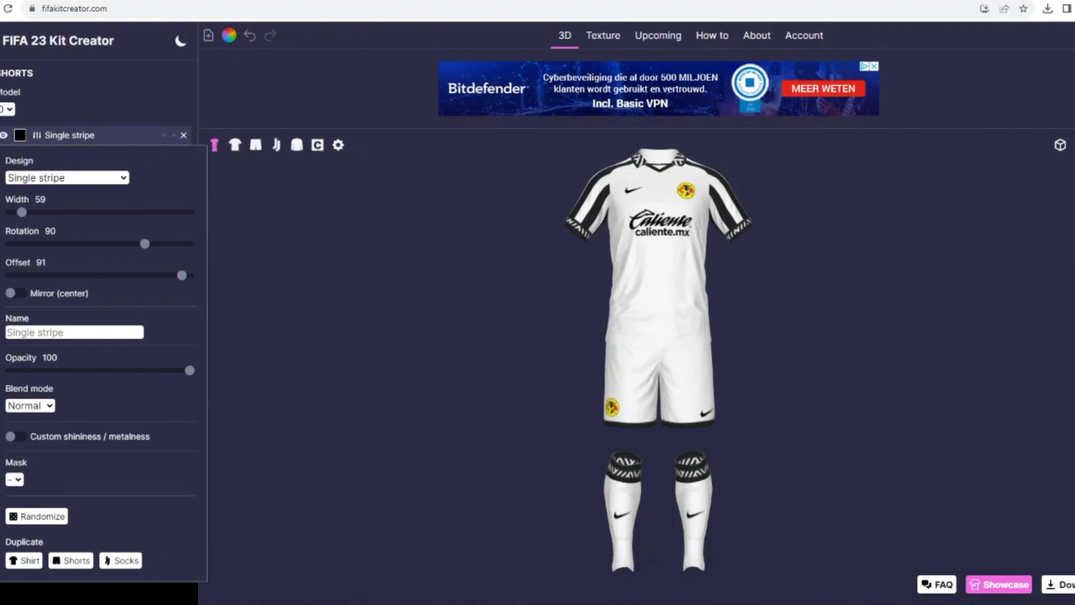
- Browse the unfiltered pattern library for the shirt and add the Art Deco 4 pattern as a new layer
left_click(235, 144)
left_click(50, 478)
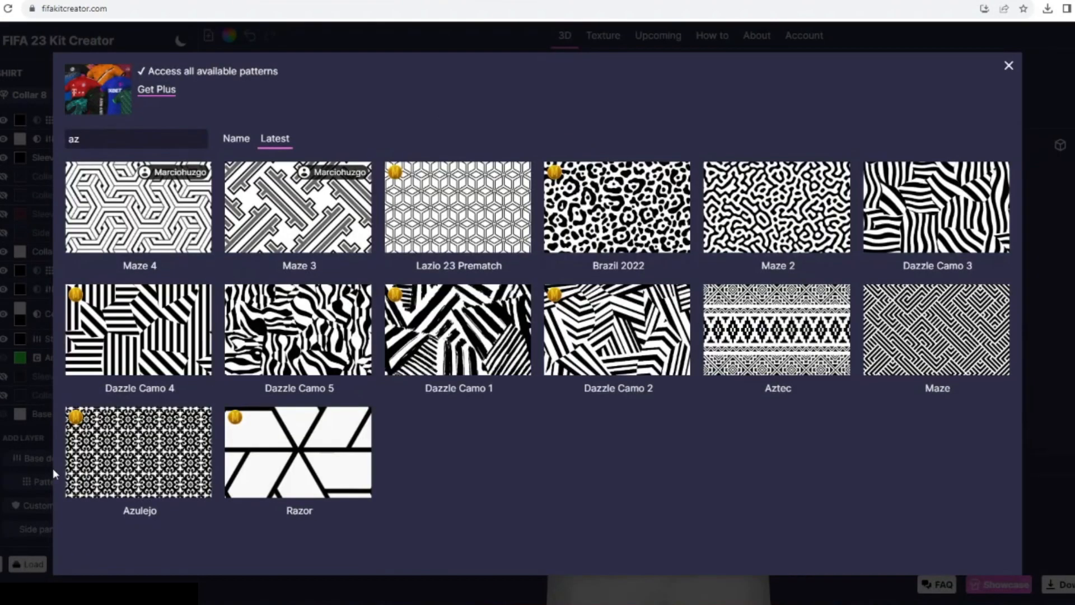
left_click(121, 141)
key("BackSpace")
key("BackSpace")
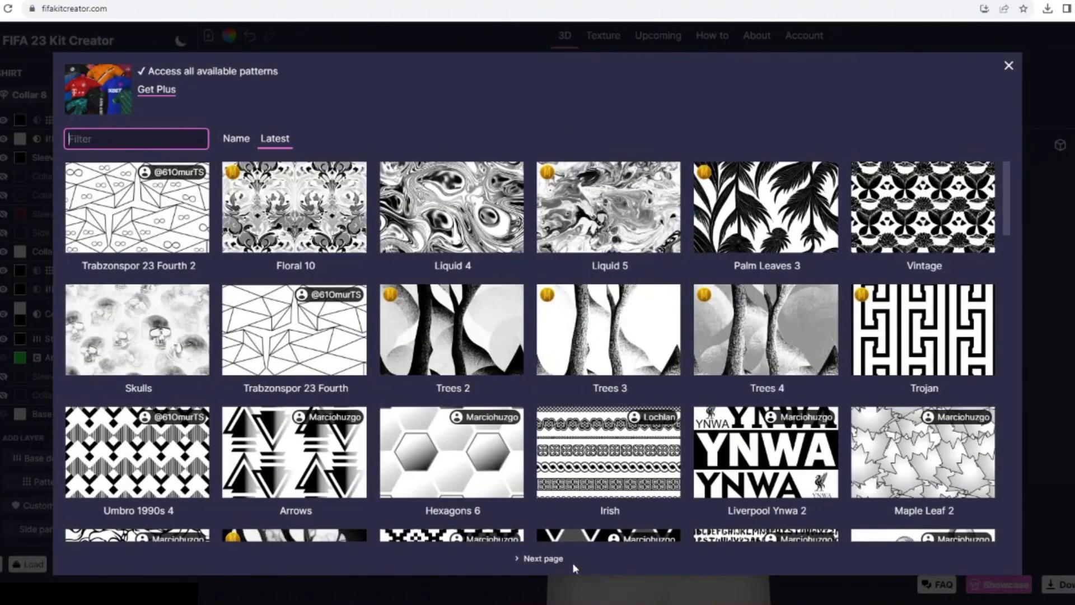
left_click(543, 558)
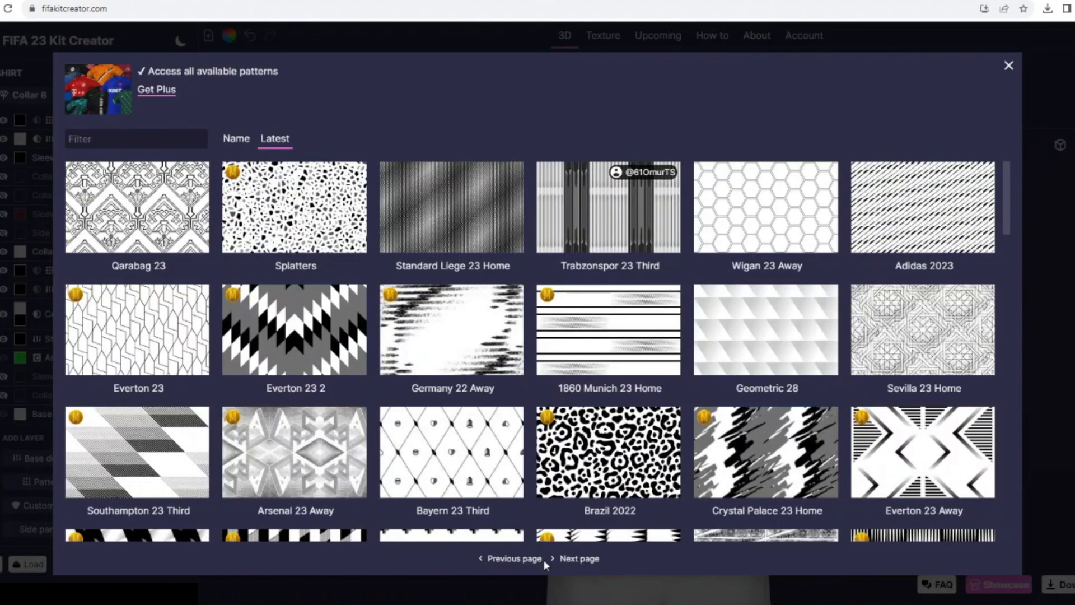
left_click(579, 559)
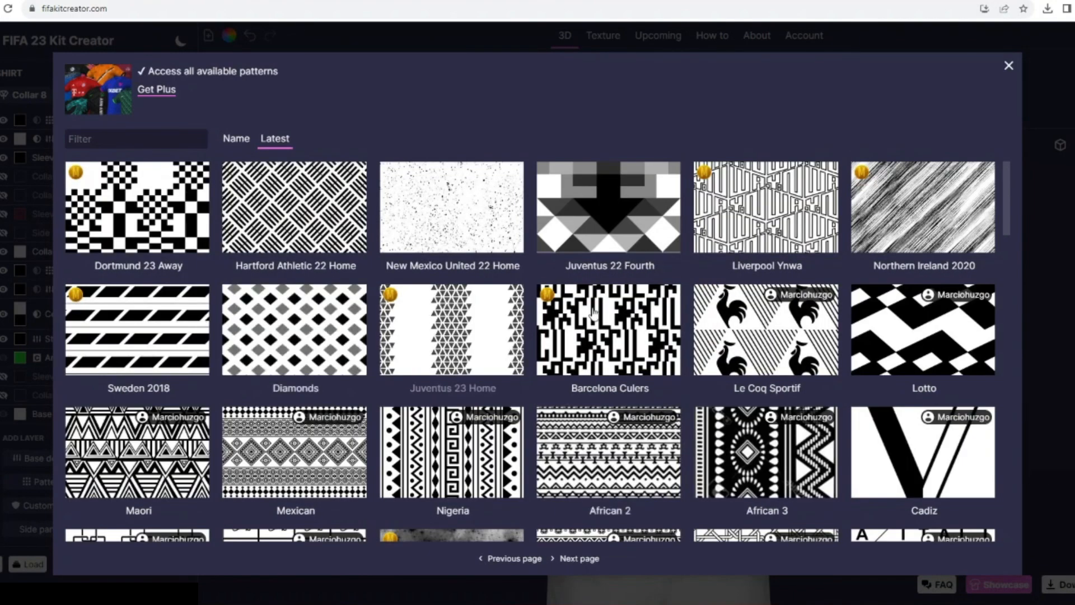
scroll(210, 281, "down", 4)
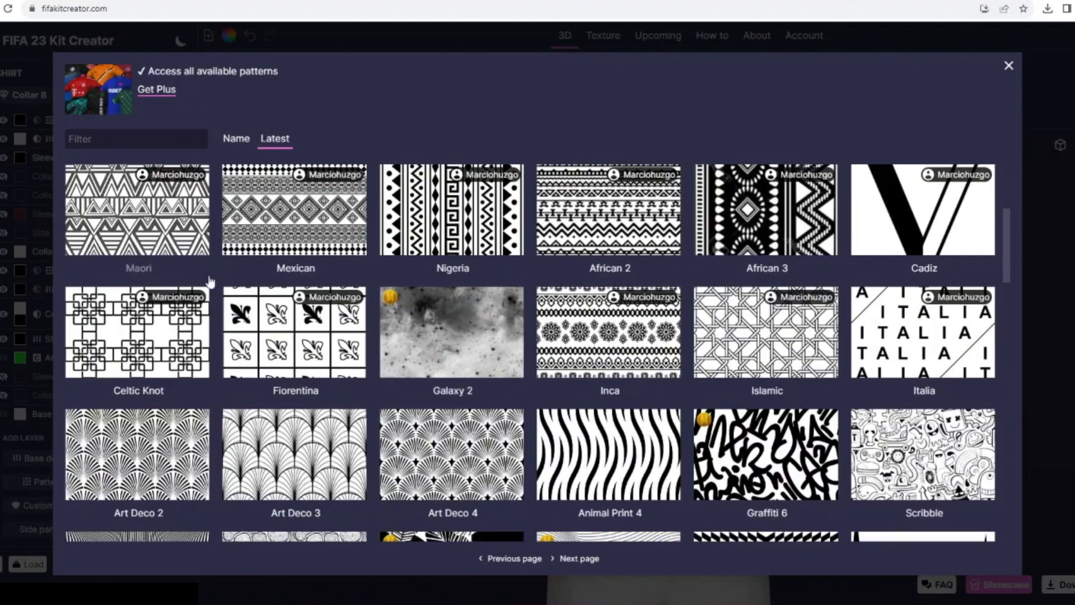
left_click(452, 454)
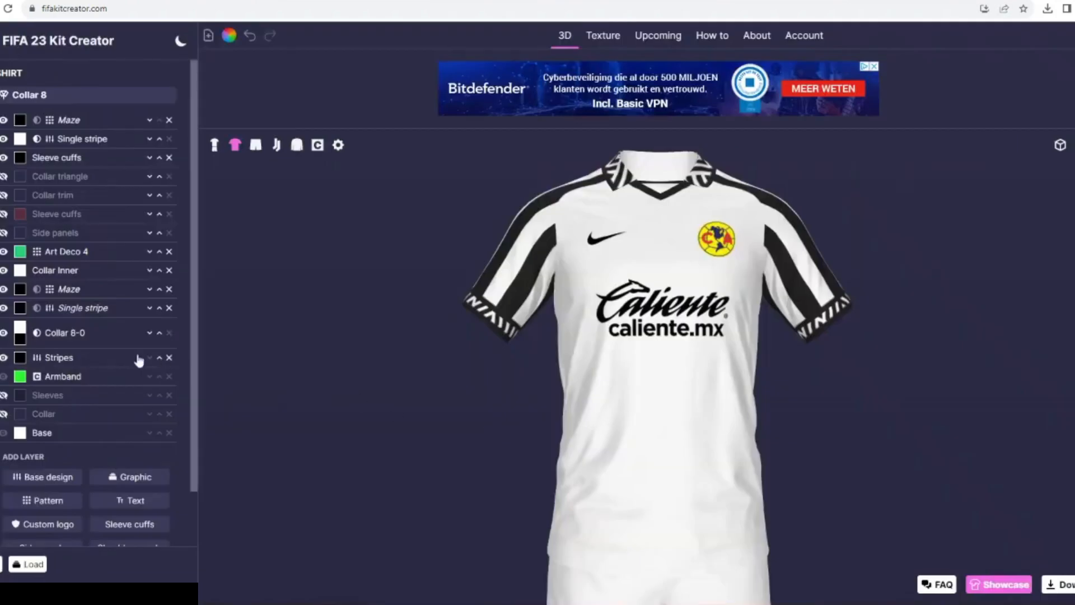
- Try the Art Deco 4 pattern in light gray beneath the shirt's Stripes and delete that layer
left_click_drag(134, 250, 141, 346)
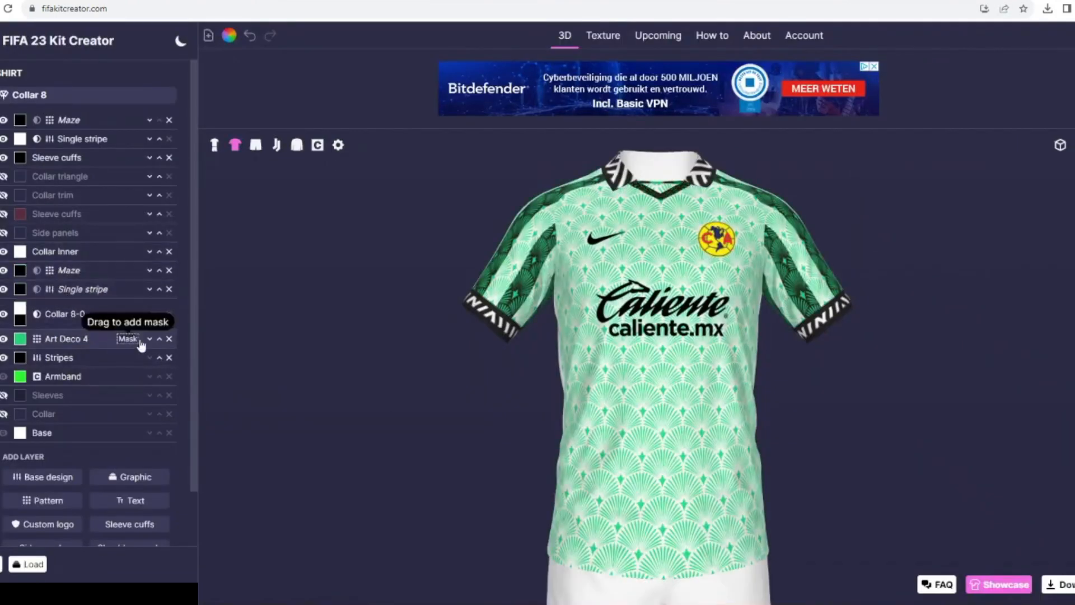
left_click(149, 339)
left_click(21, 357)
left_click(502, 259)
left_click(640, 384)
mouse_move(416, 408)
left_mouse_down()
mouse_move(406, 403)
mouse_move(419, 399)
left_mouse_up()
left_click(84, 357)
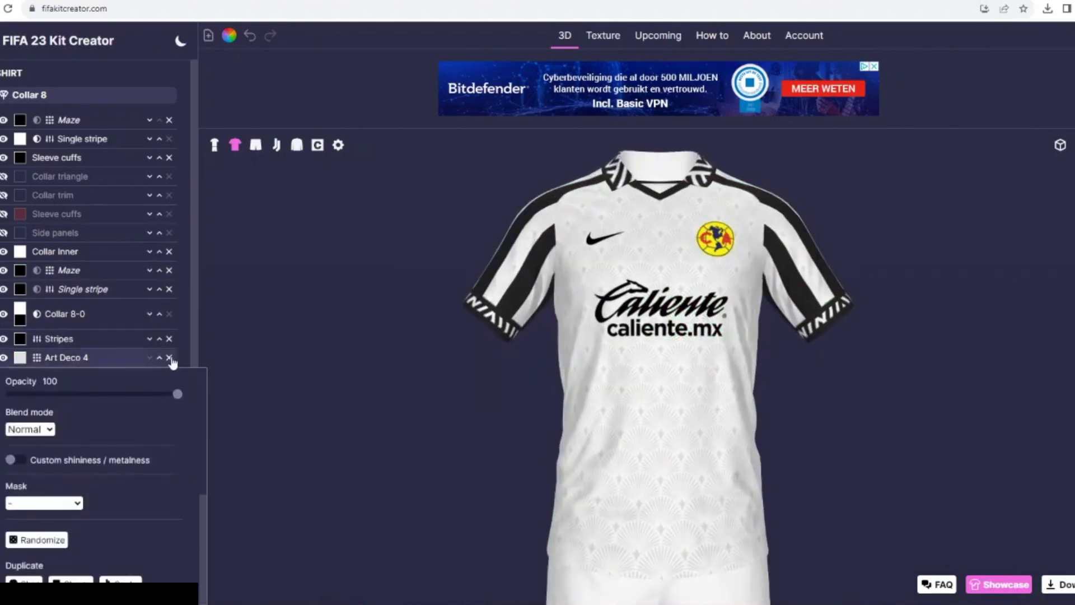
left_click(3, 358)
left_click(4, 358)
left_click(337, 288)
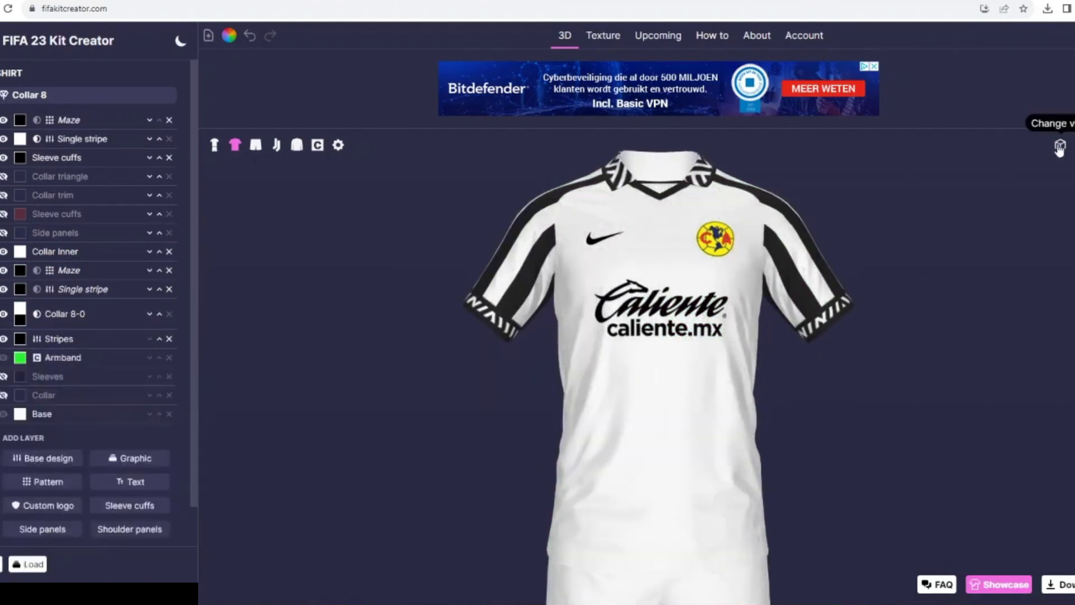
- Show the complete kit in the rotating 3D view to inspect it from all sides
left_click(1060, 145)
left_click(214, 145)
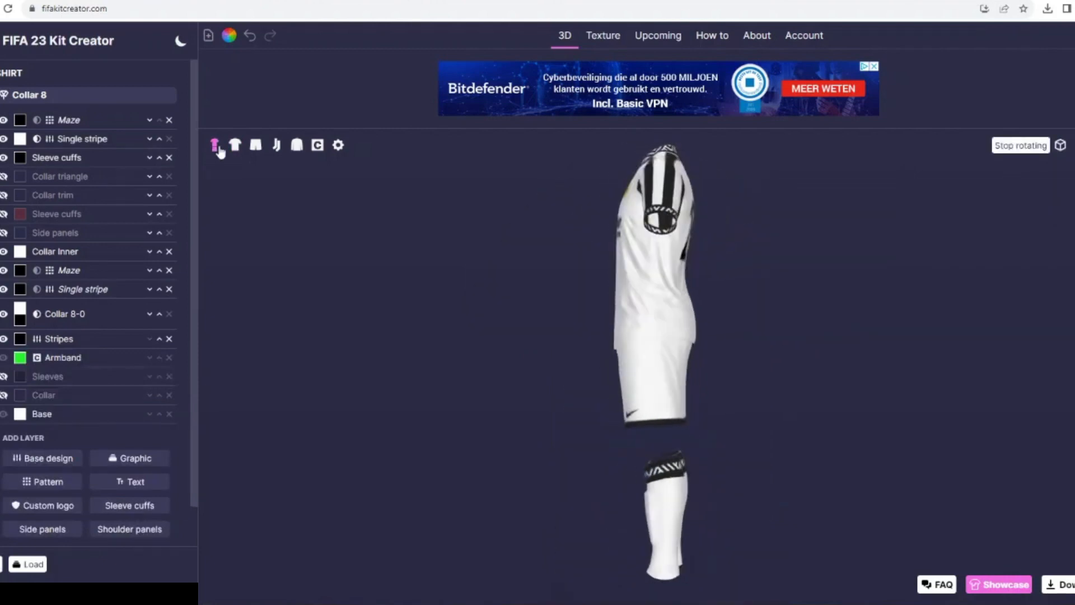